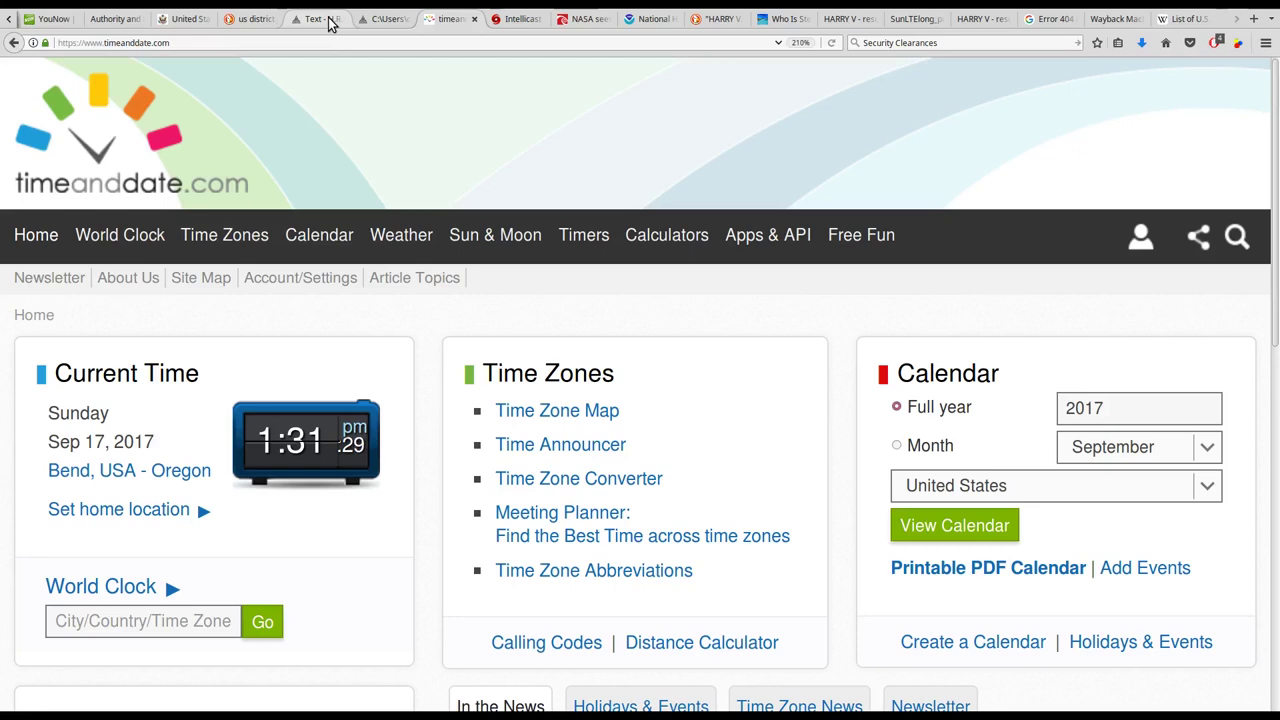
Leave the timeanddate.com Bend, Oregon page for the H.R. 3732 bill text tab.
click(330, 22)
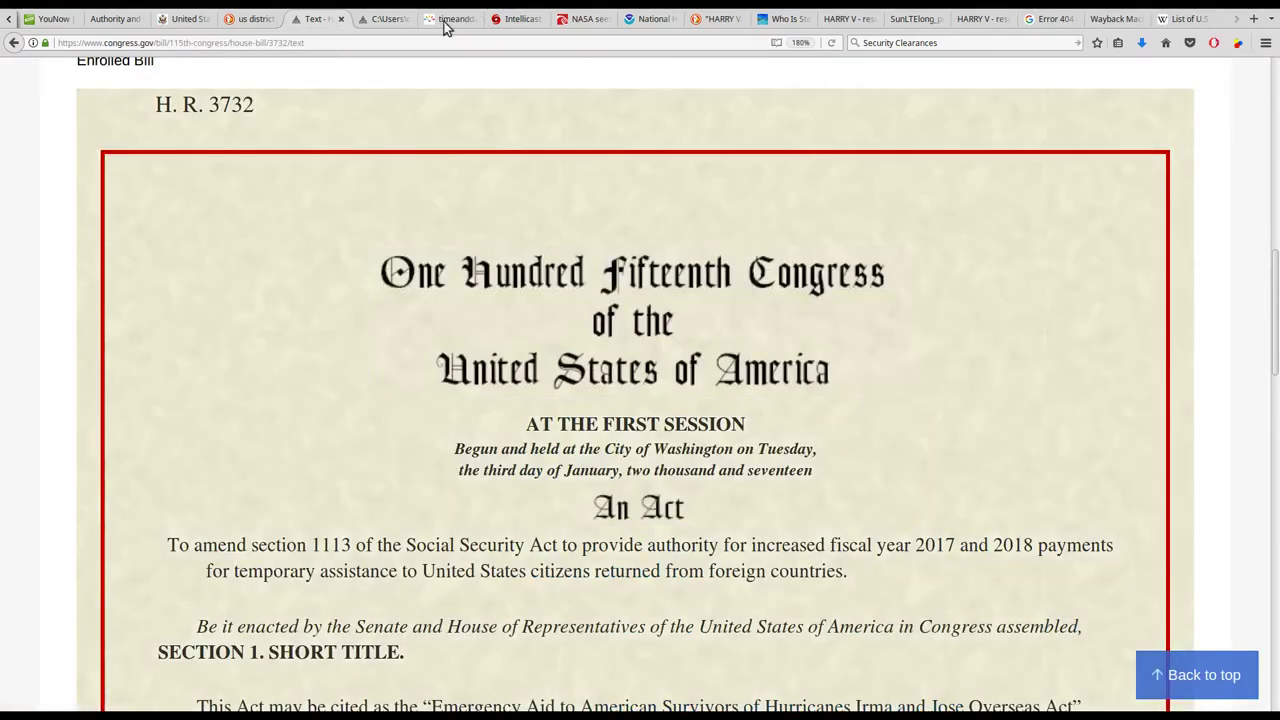
Glance at the bill PDF, then highlight the 09/11/2017 introduction and Public Law 115-57 action.
click(390, 20)
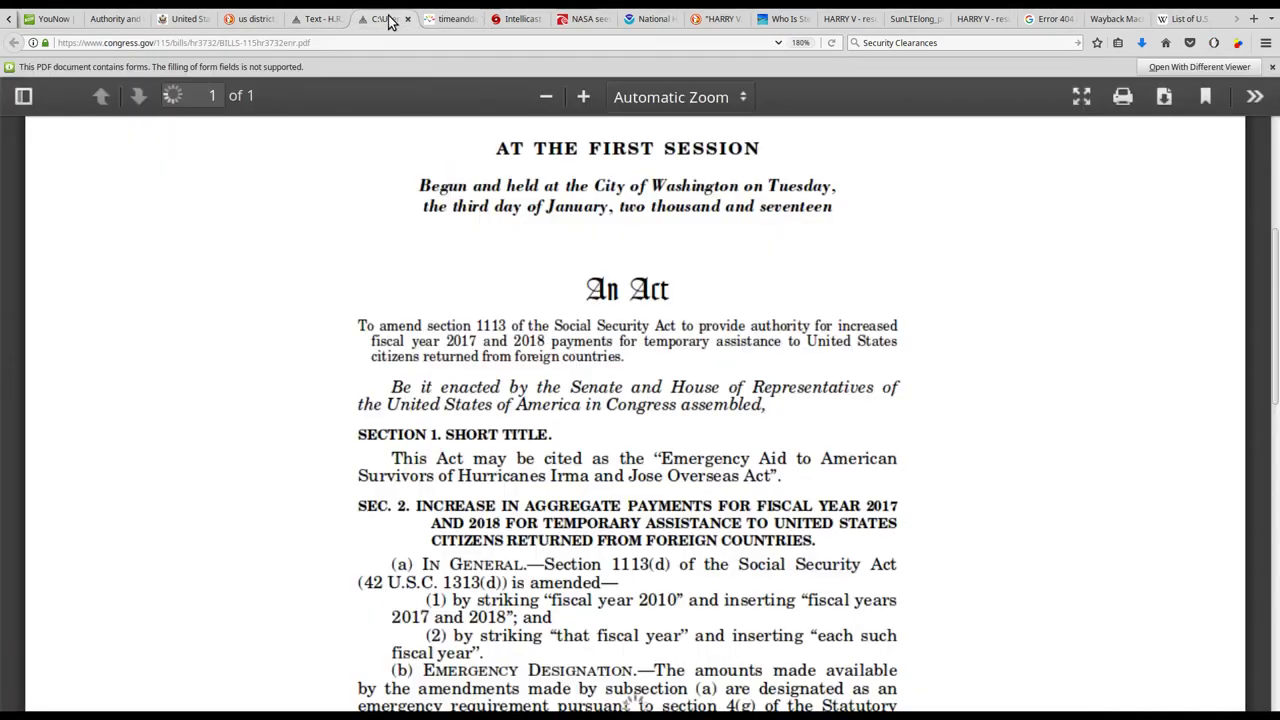
click(318, 20)
scroll(511, 331, up, 10)
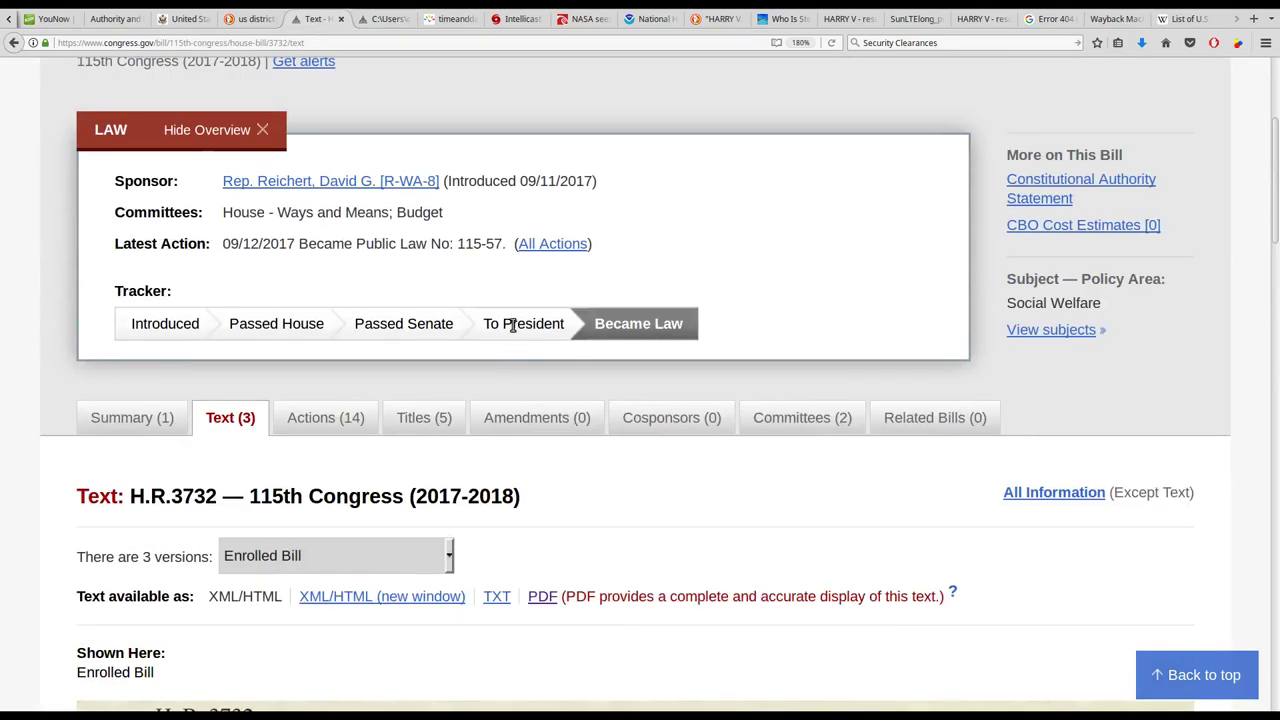
scroll(511, 331, up, 3)
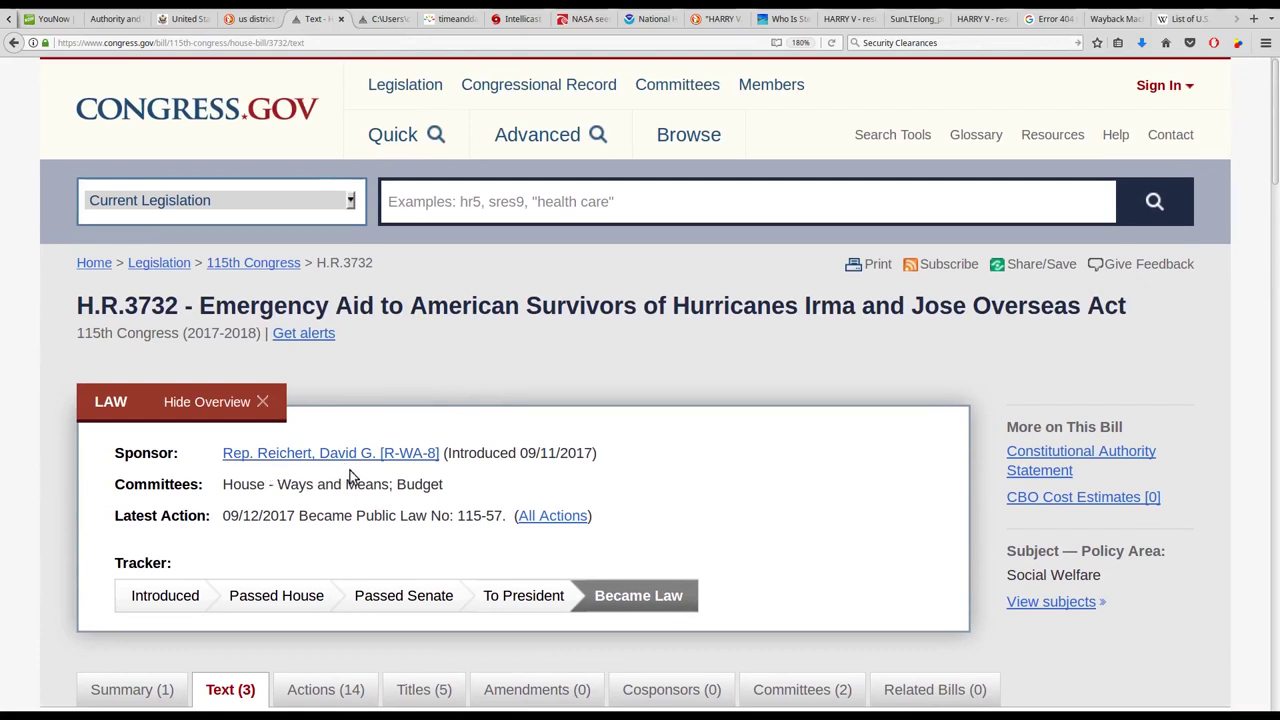
drag(518, 455, 596, 456)
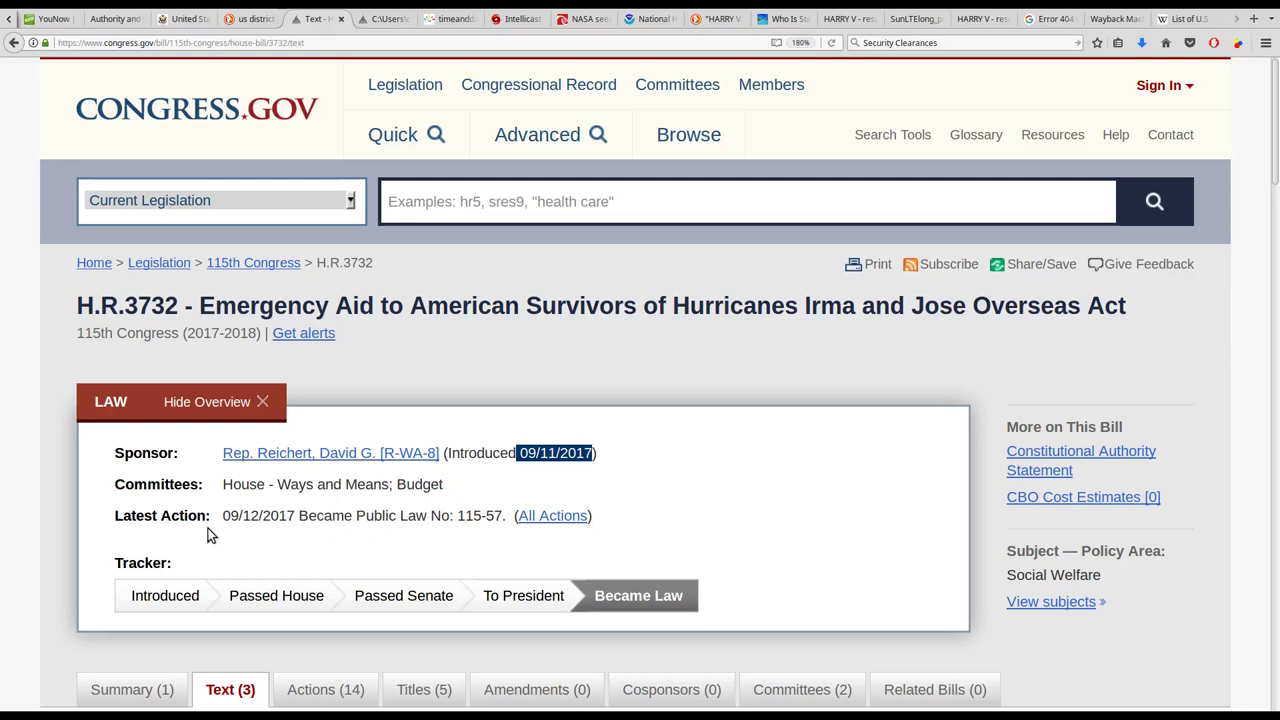
drag(222, 515, 503, 523)
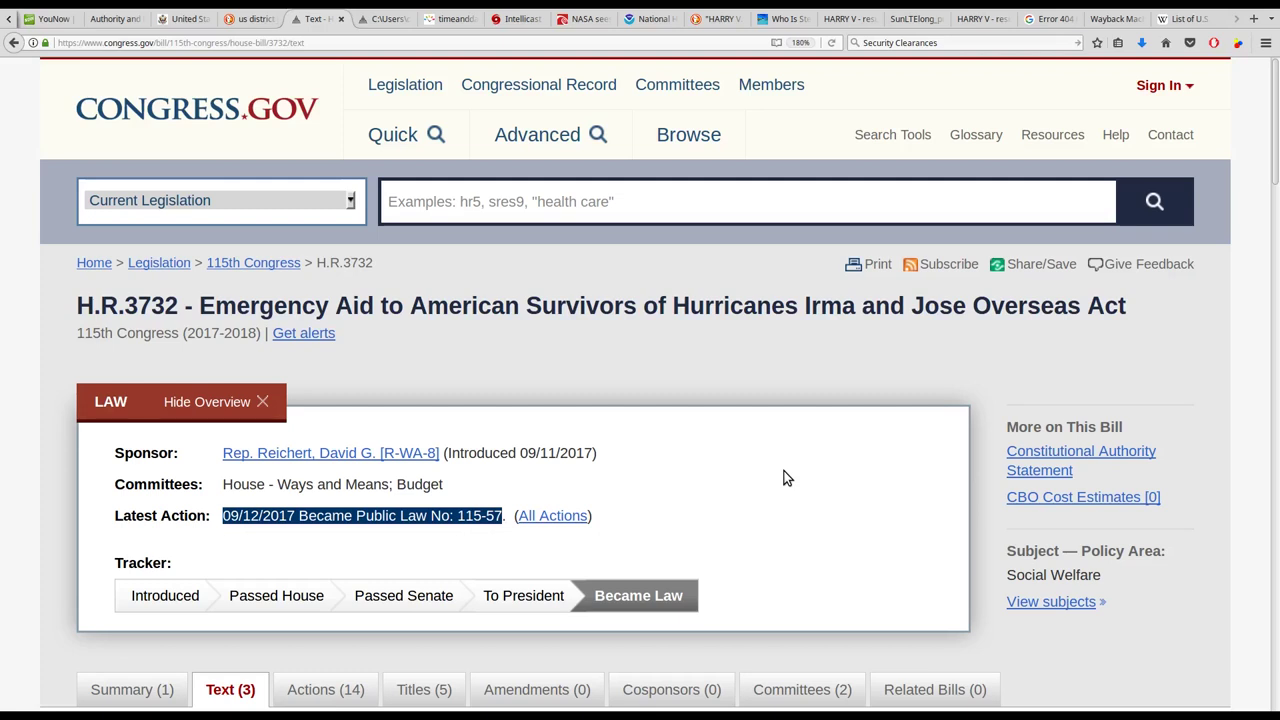
click(785, 478)
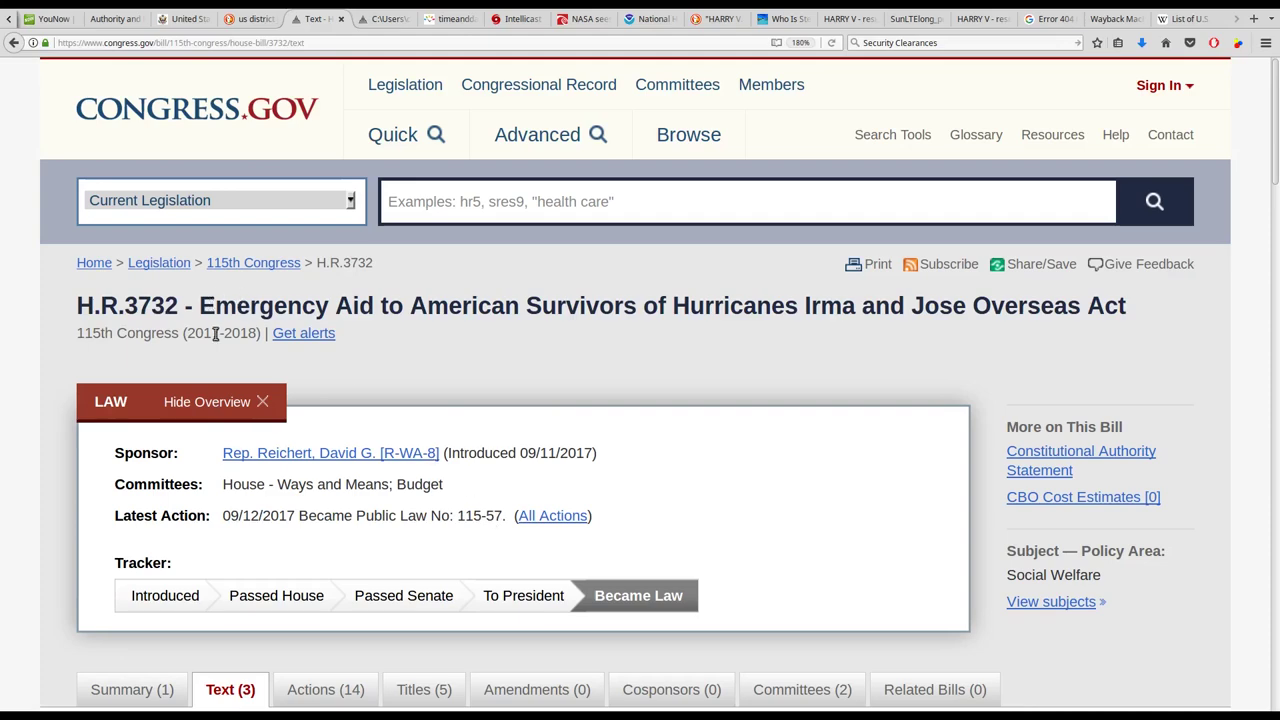
scroll(245, 415, down, 1)
scroll(245, 410, down, 4)
scroll(244, 397, down, 5)
scroll(244, 397, down, 3)
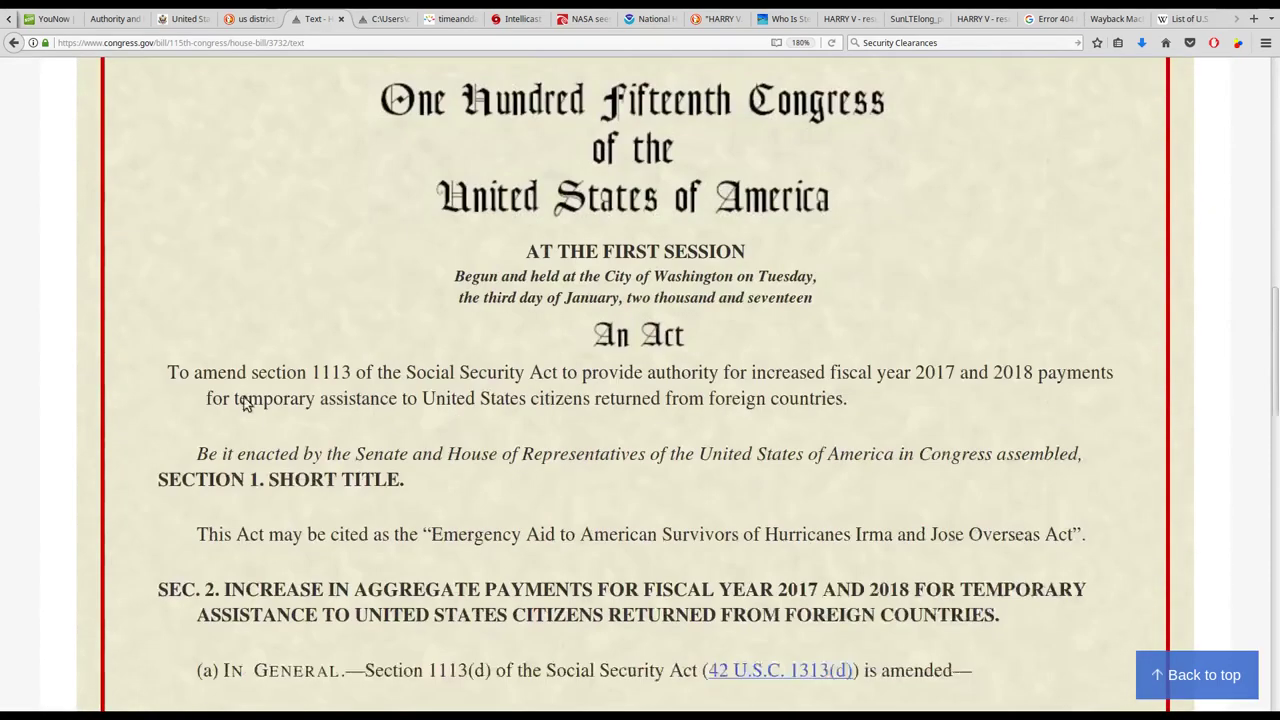
scroll(246, 400, down, 1)
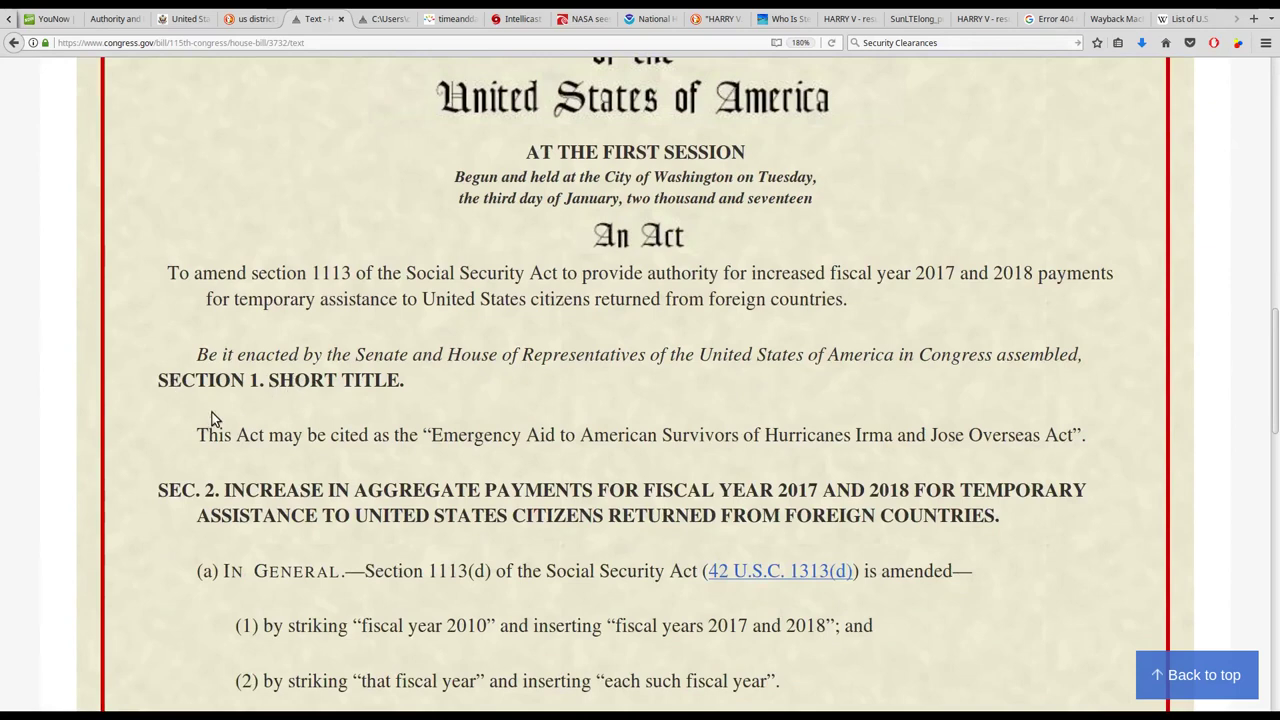
Highlight the enrolled bill's SECTION 1 short title sentence, then move to the Intellicast radar.
drag(206, 436, 1094, 456)
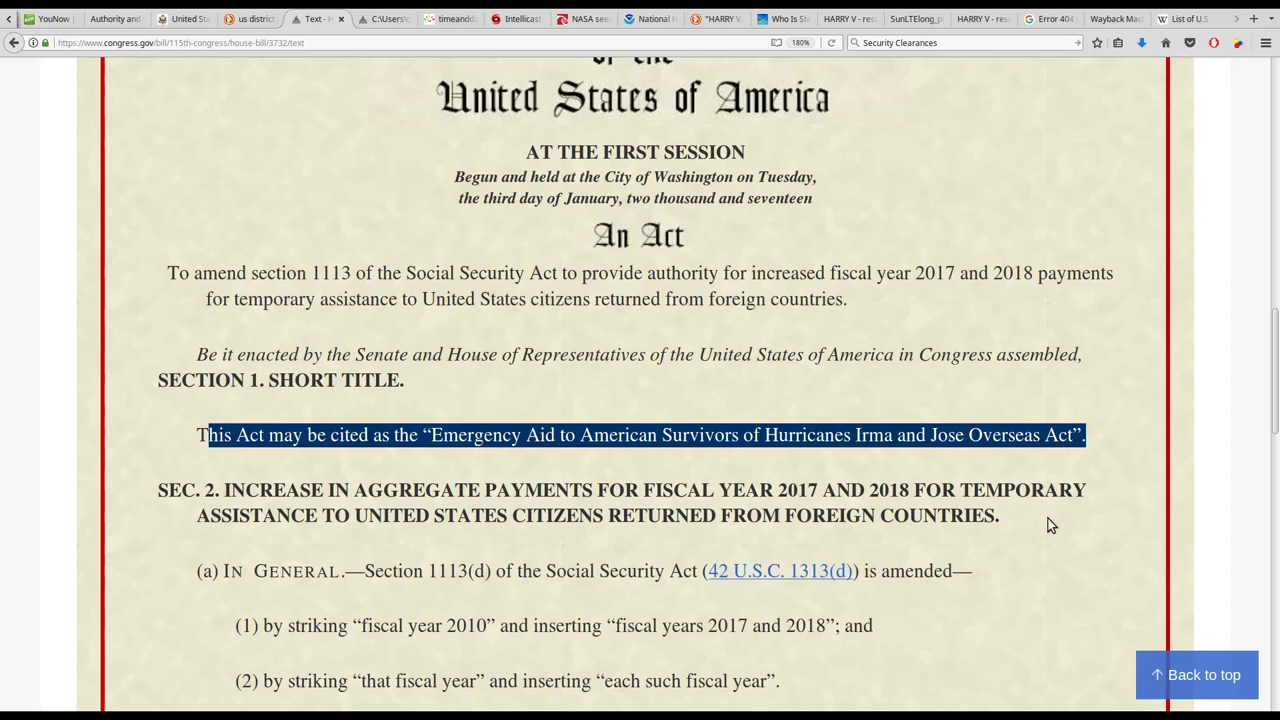
click(538, 394)
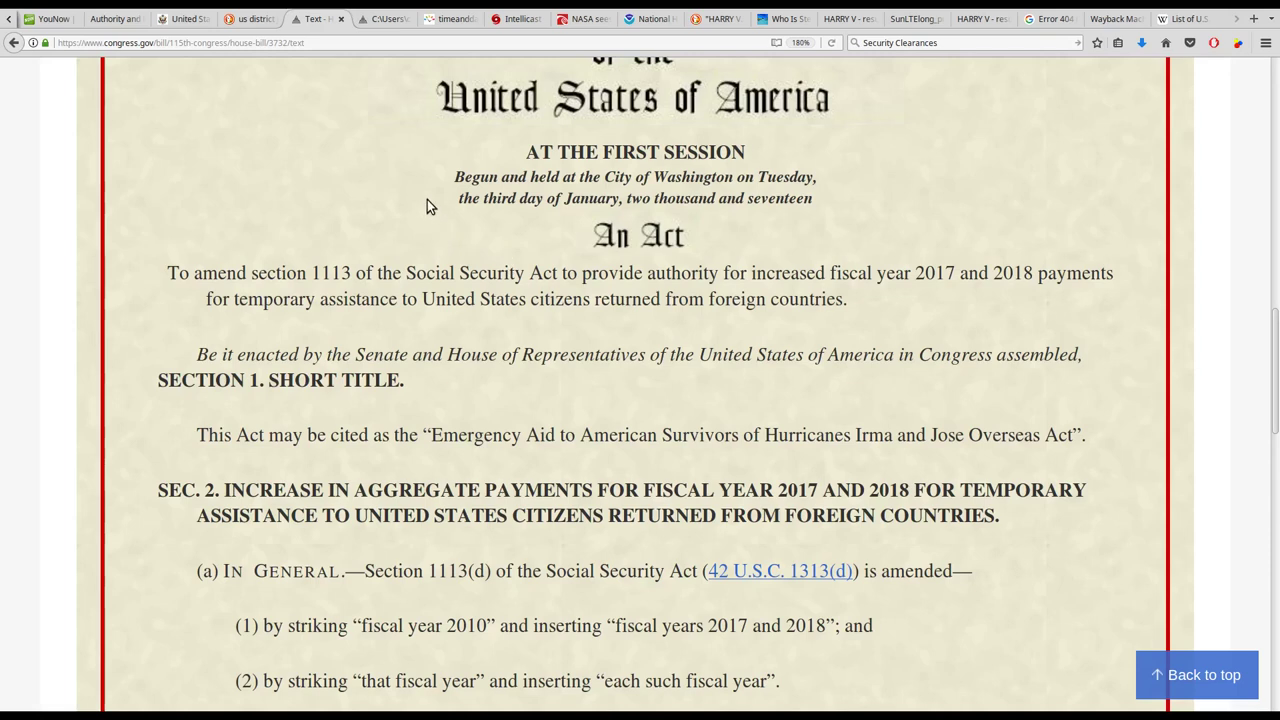
click(532, 20)
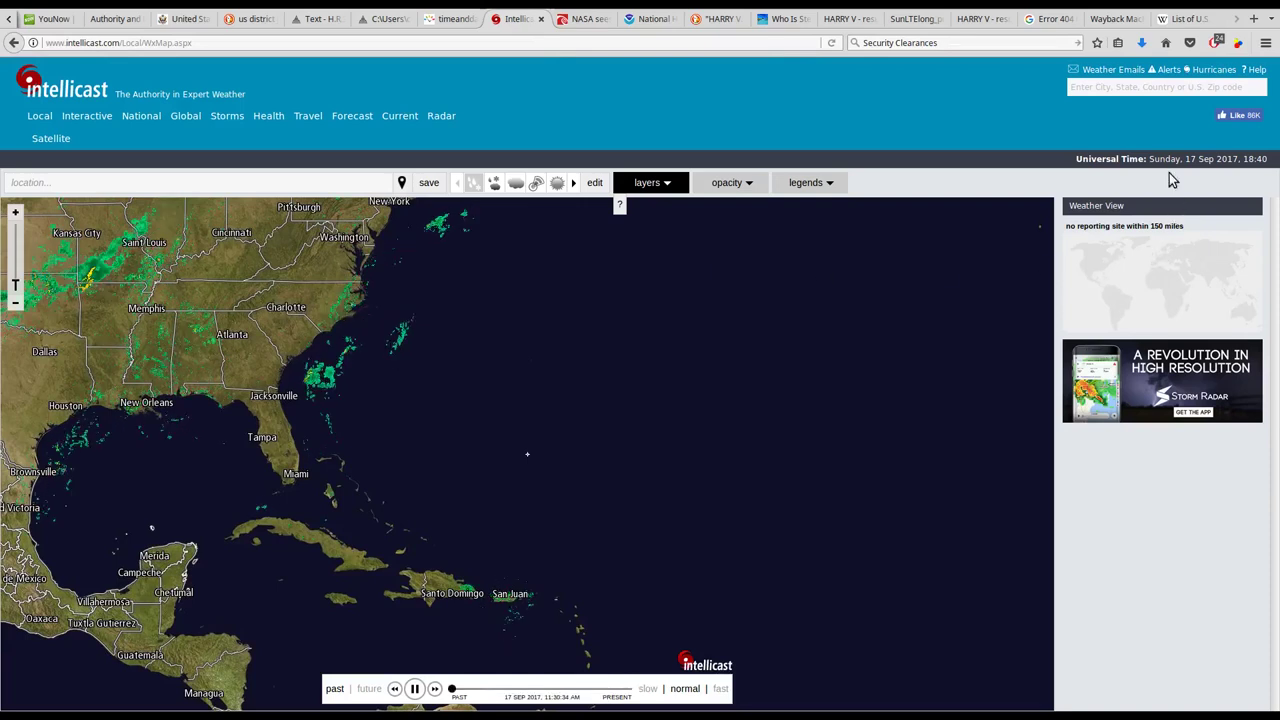
Highlight the Universal Time readout, then overlay satellite clouds on the radar map.
drag(1151, 159, 1268, 163)
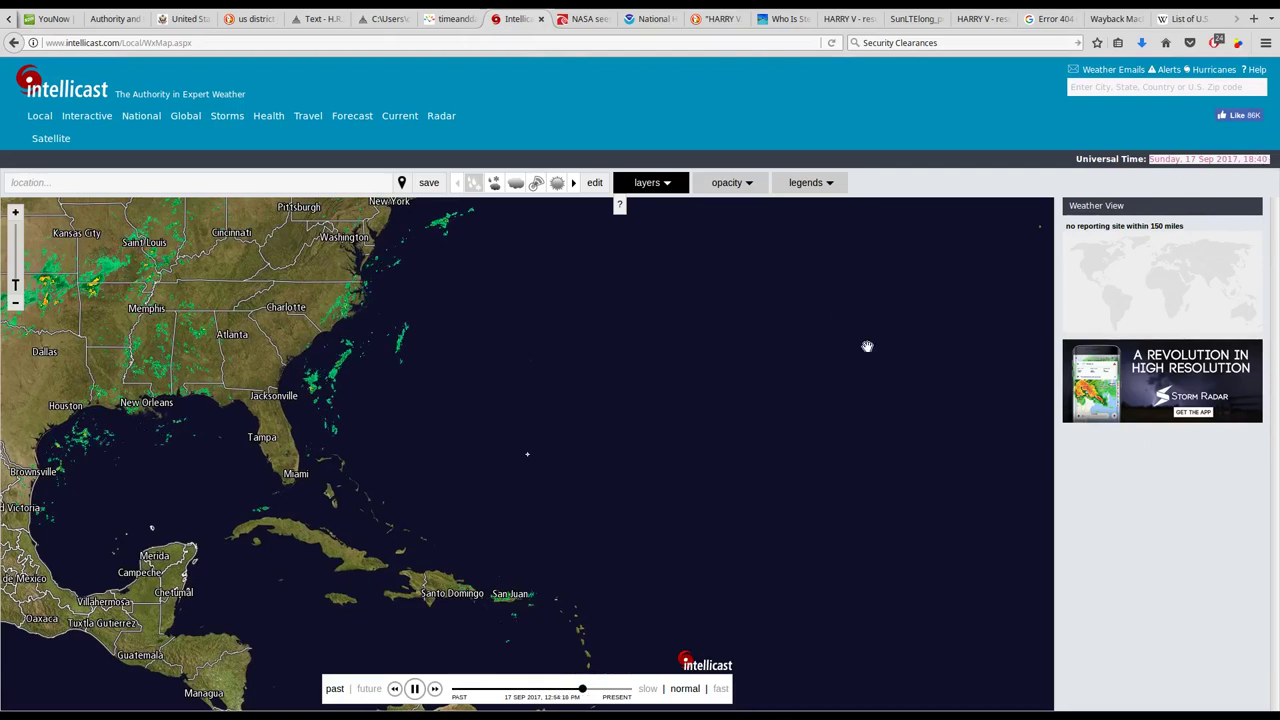
click(907, 295)
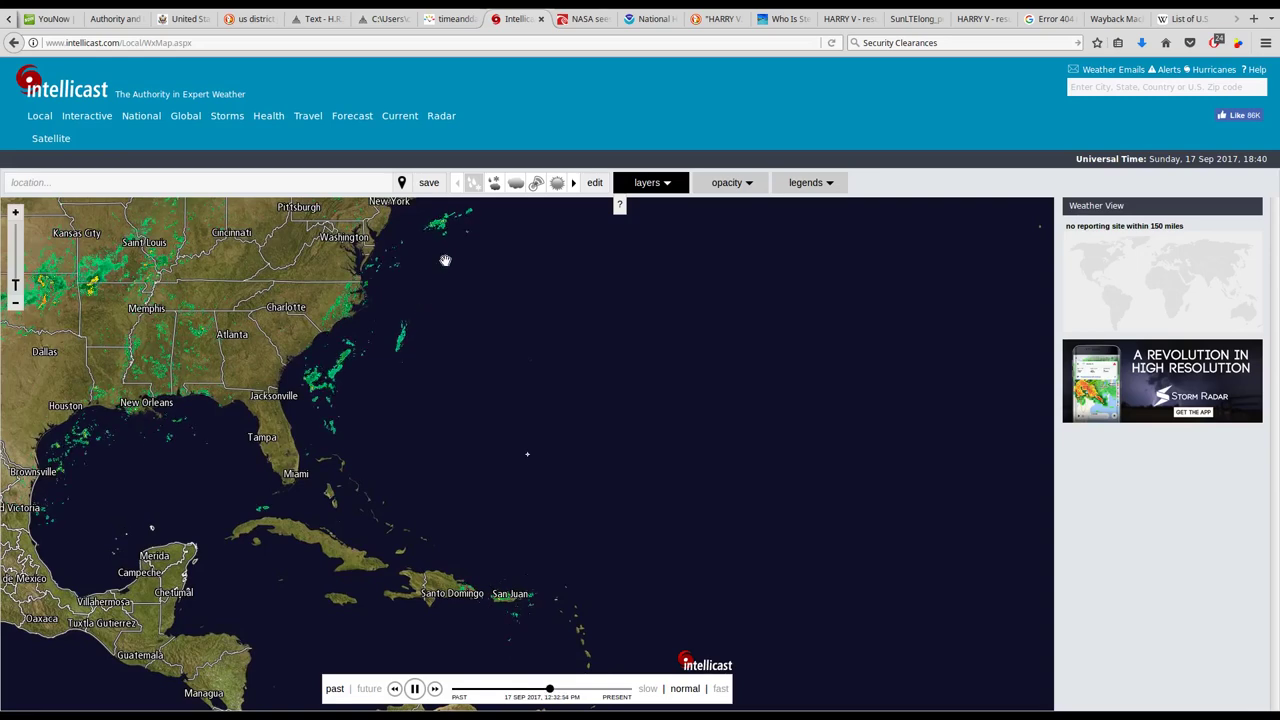
click(493, 186)
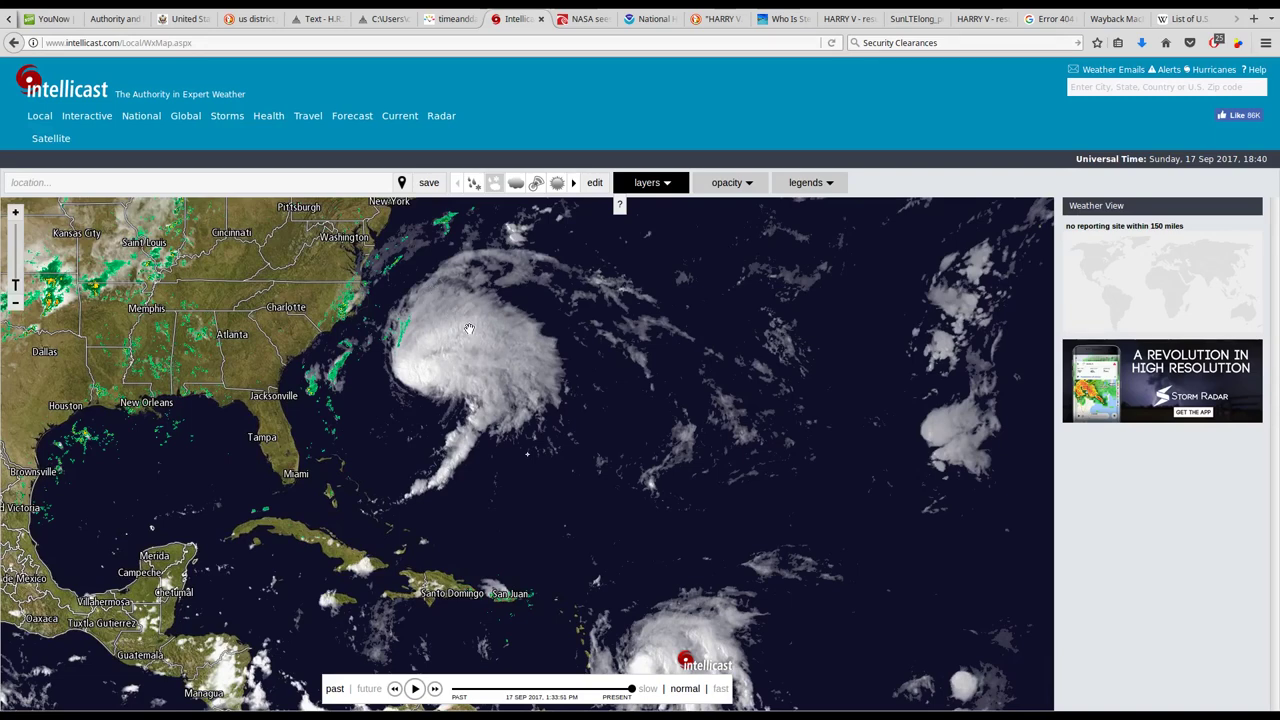
click(475, 184)
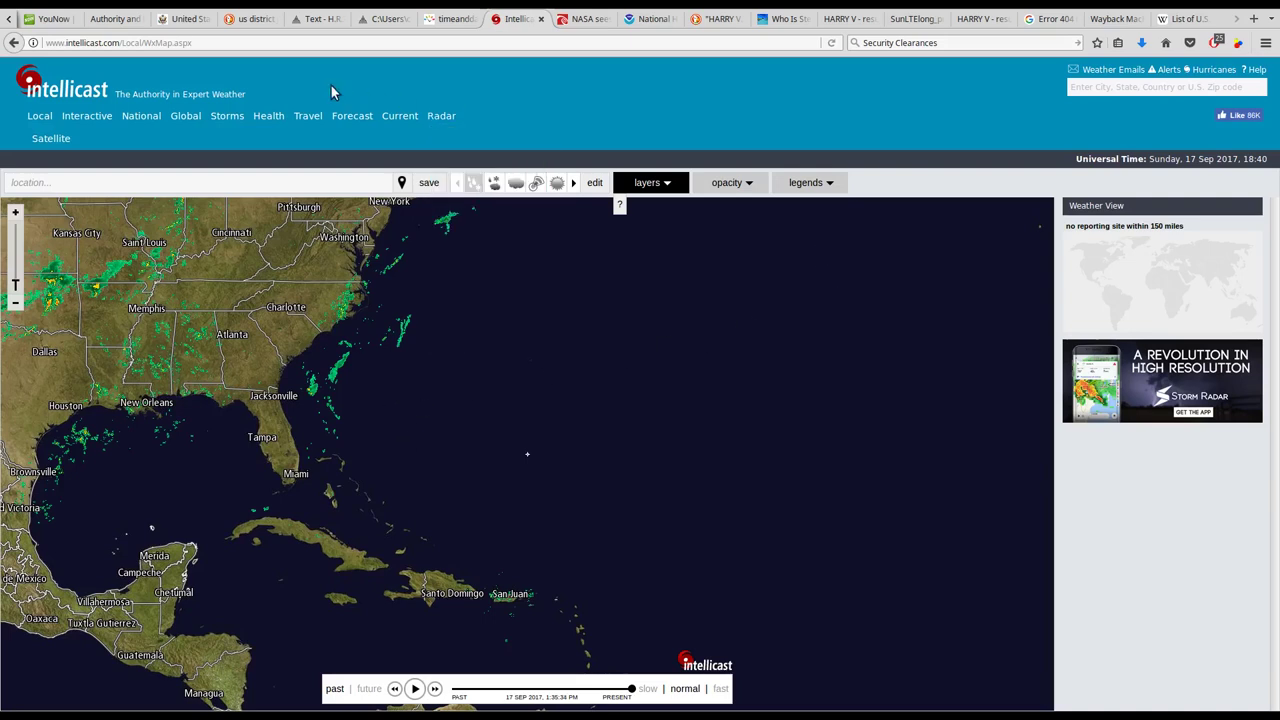
click(300, 20)
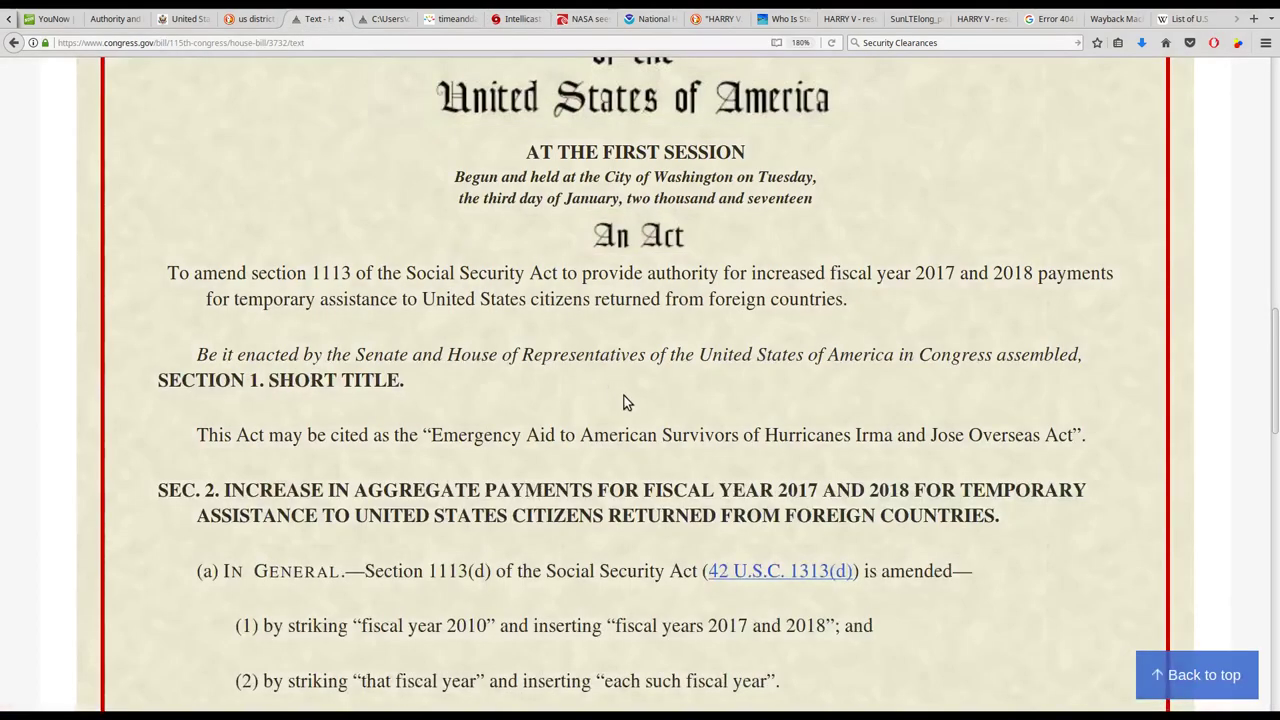
scroll(623, 402, up, 3)
scroll(623, 402, up, 2)
scroll(623, 402, up, 4)
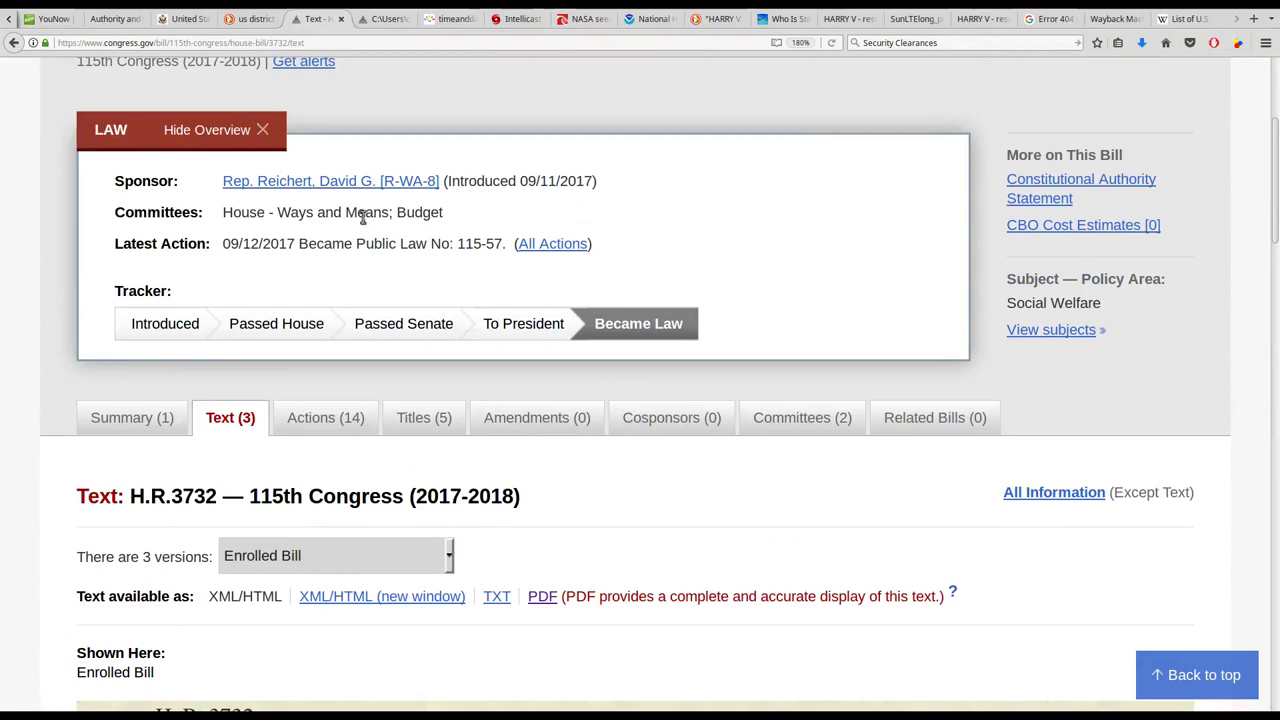
scroll(690, 425, down, 5)
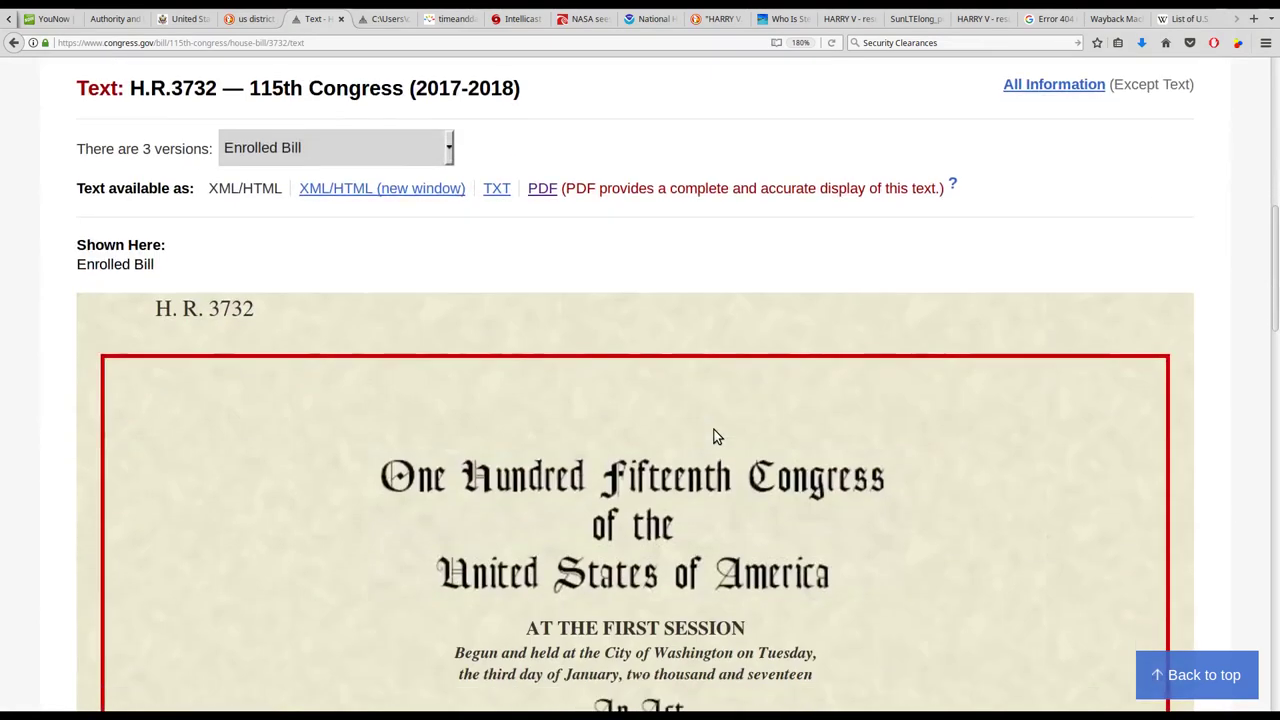
scroll(716, 436, down, 4)
scroll(591, 458, down, 1)
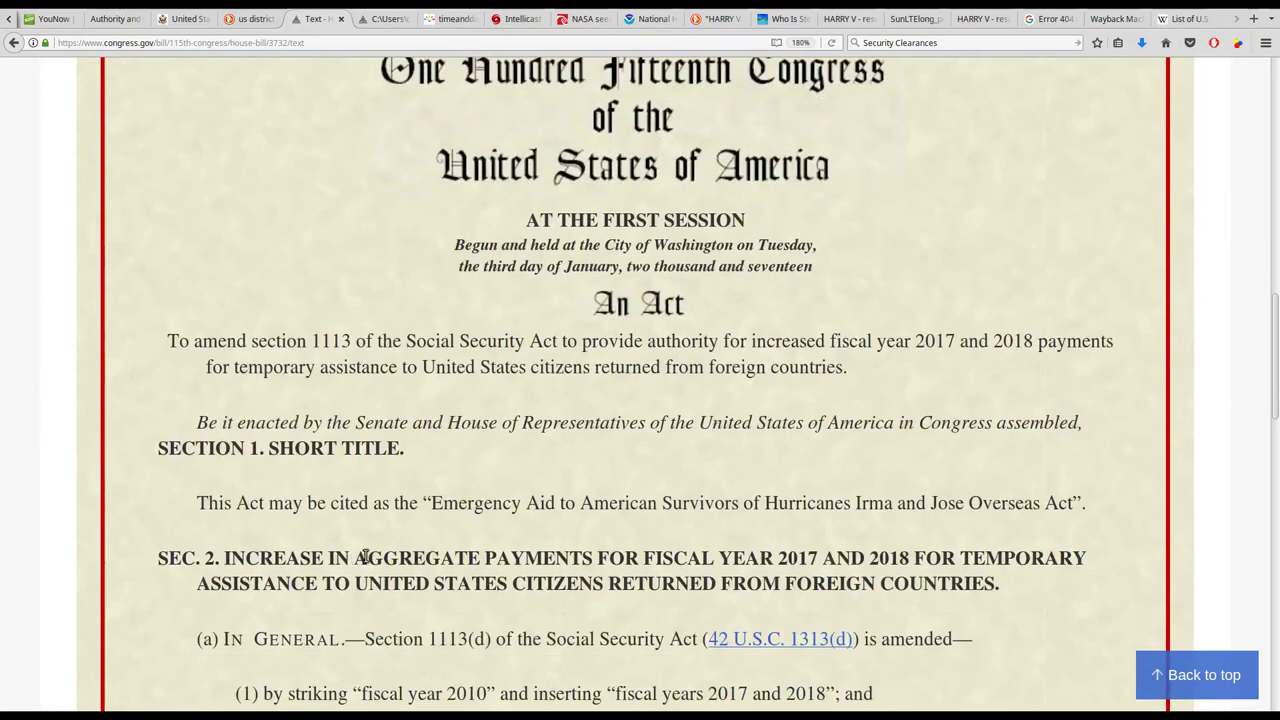
Highlight H.R. 3732's short title naming Hurricanes Irma and Jose, then clear it.
mouse_move(431, 503)
mouse_down()
mouse_move(1088, 511)
mouse_move(1070, 506)
mouse_up()
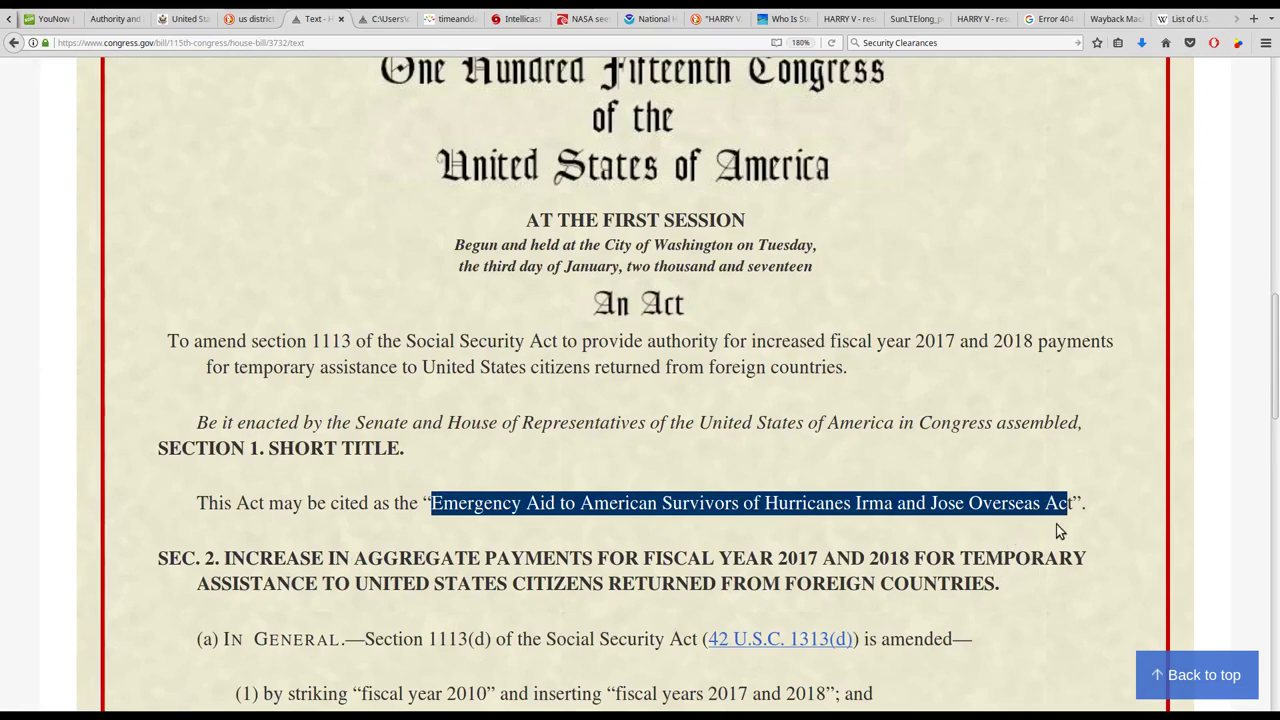
click(989, 222)
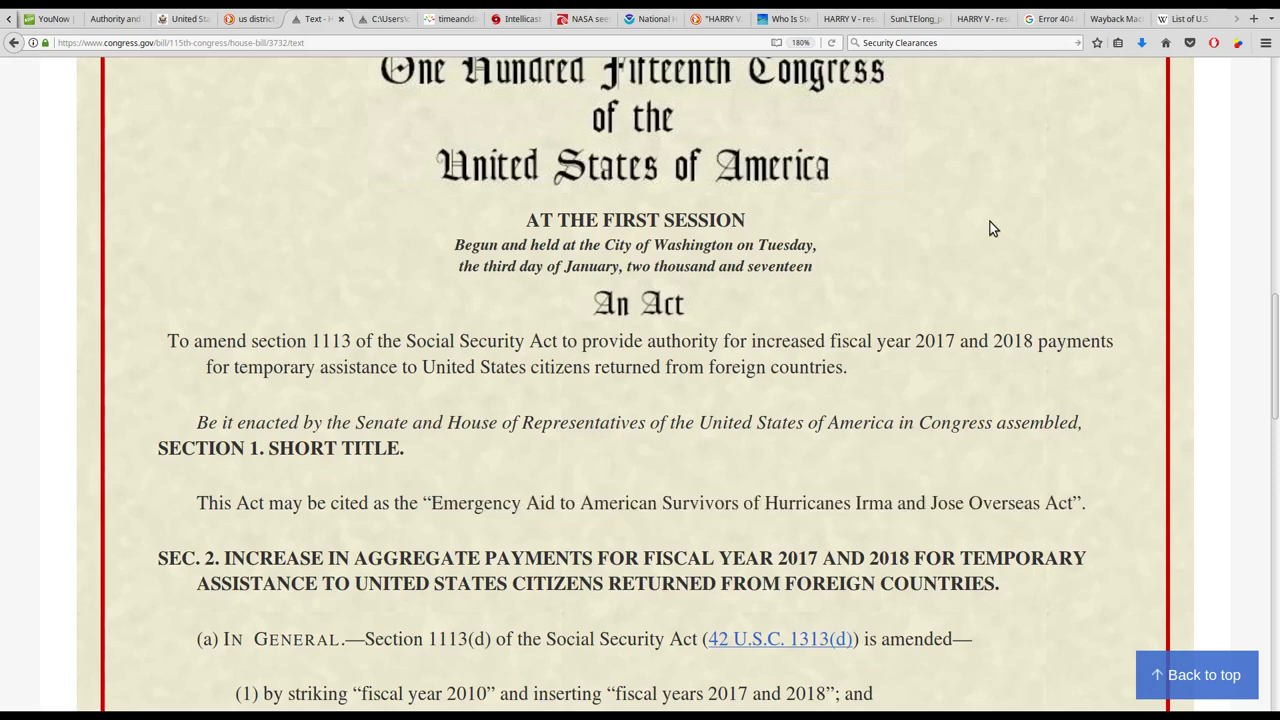
Check Jose's Category 1 NHC advisory, then show satellite clouds on the Intellicast map.
click(666, 18)
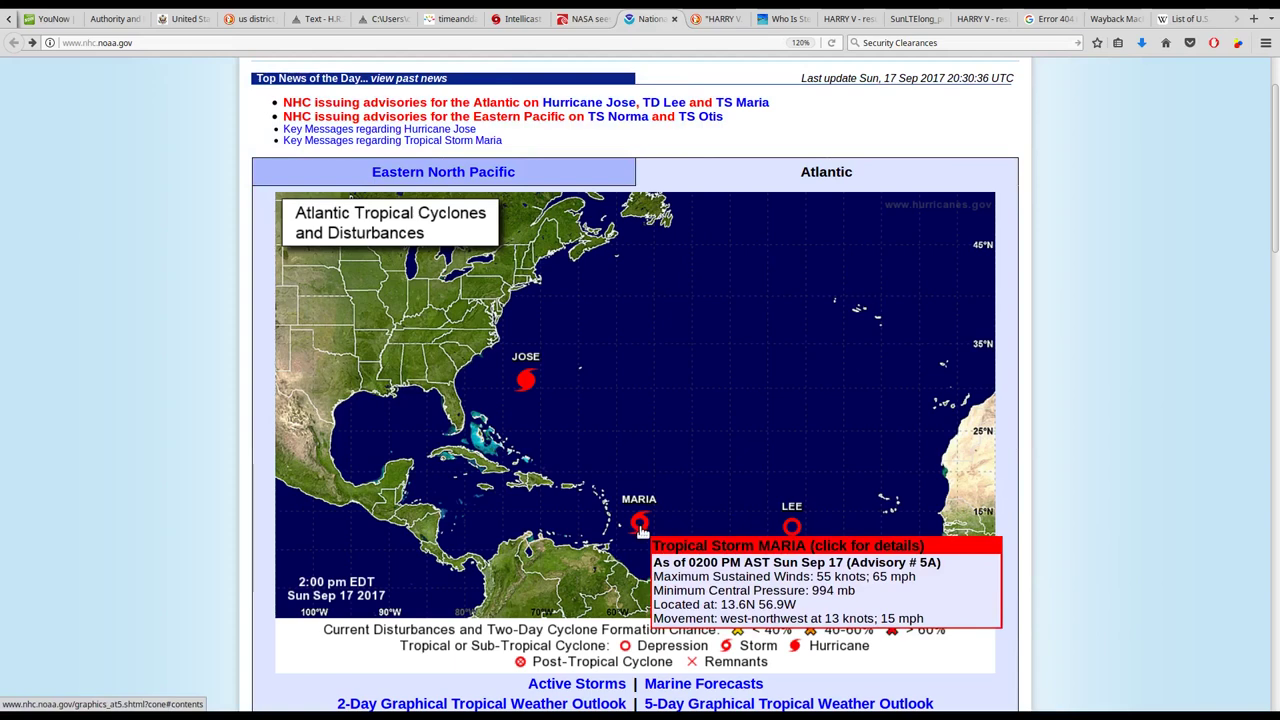
mouse_move(525, 381)
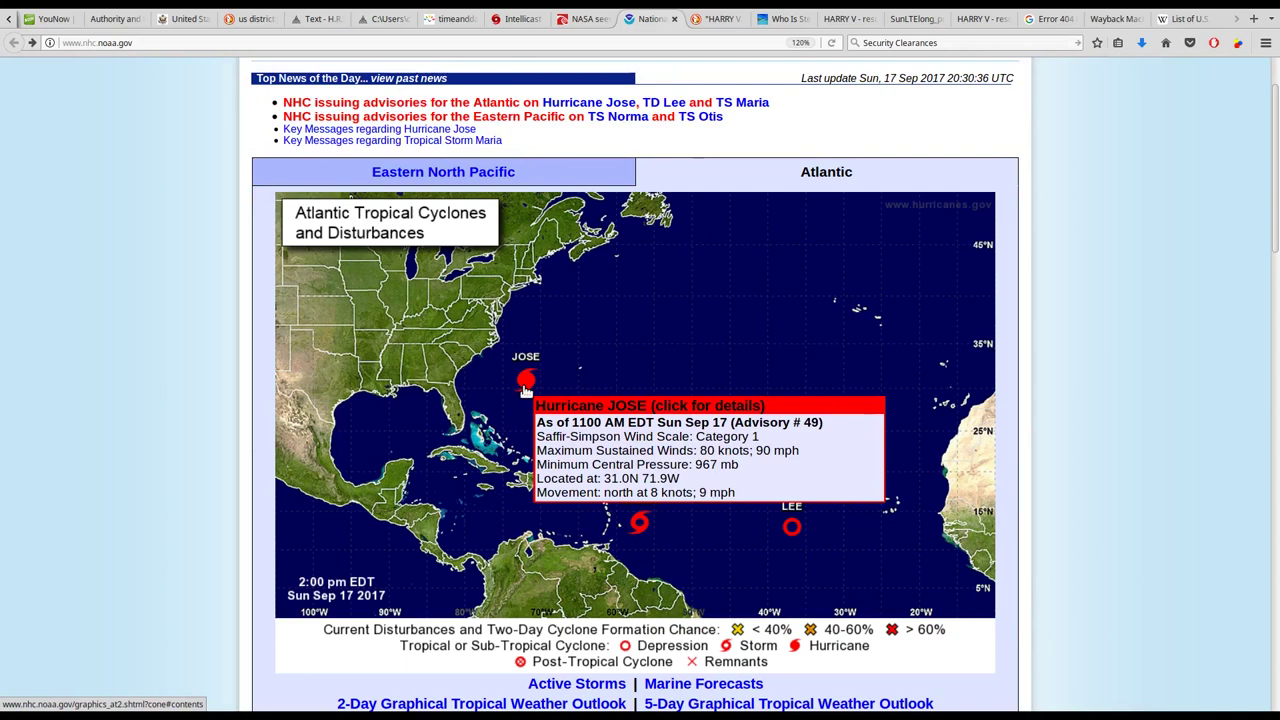
click(520, 19)
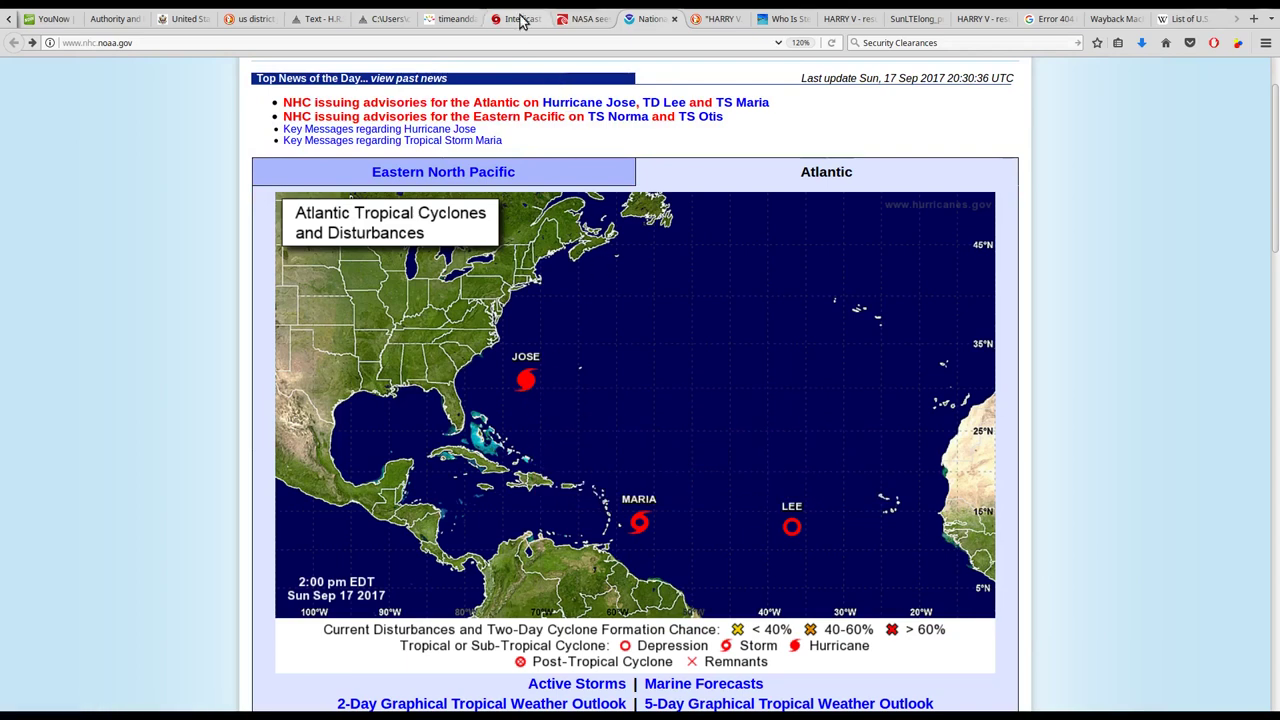
click(494, 183)
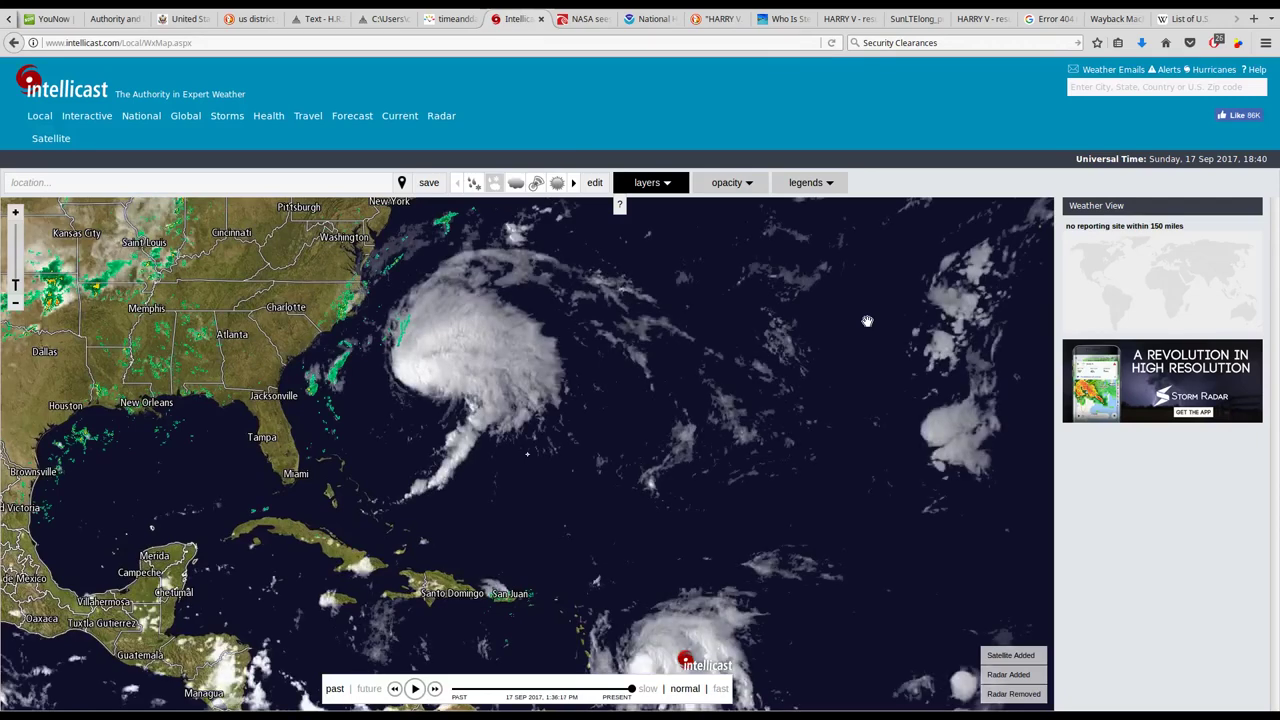
Show radar only over the Caribbean and eastern US, then start the 'Where's Hurricane Jose' video.
drag(825, 455, 774, 391)
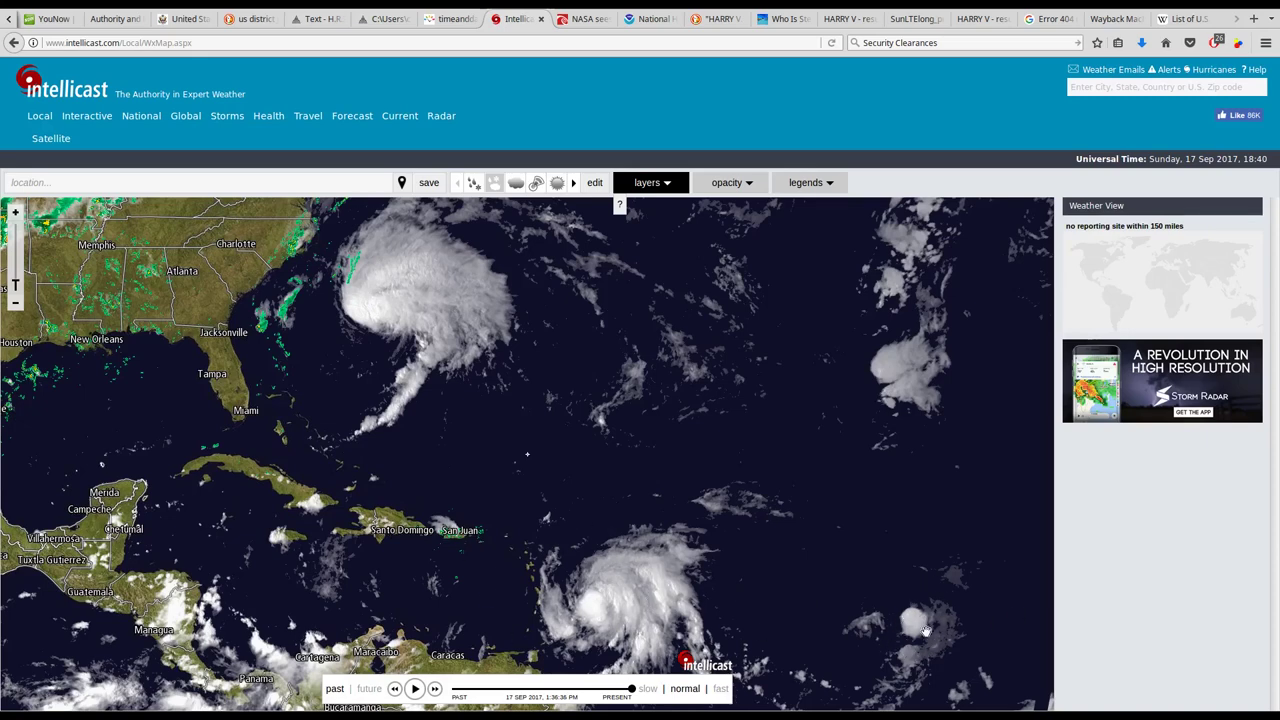
click(472, 184)
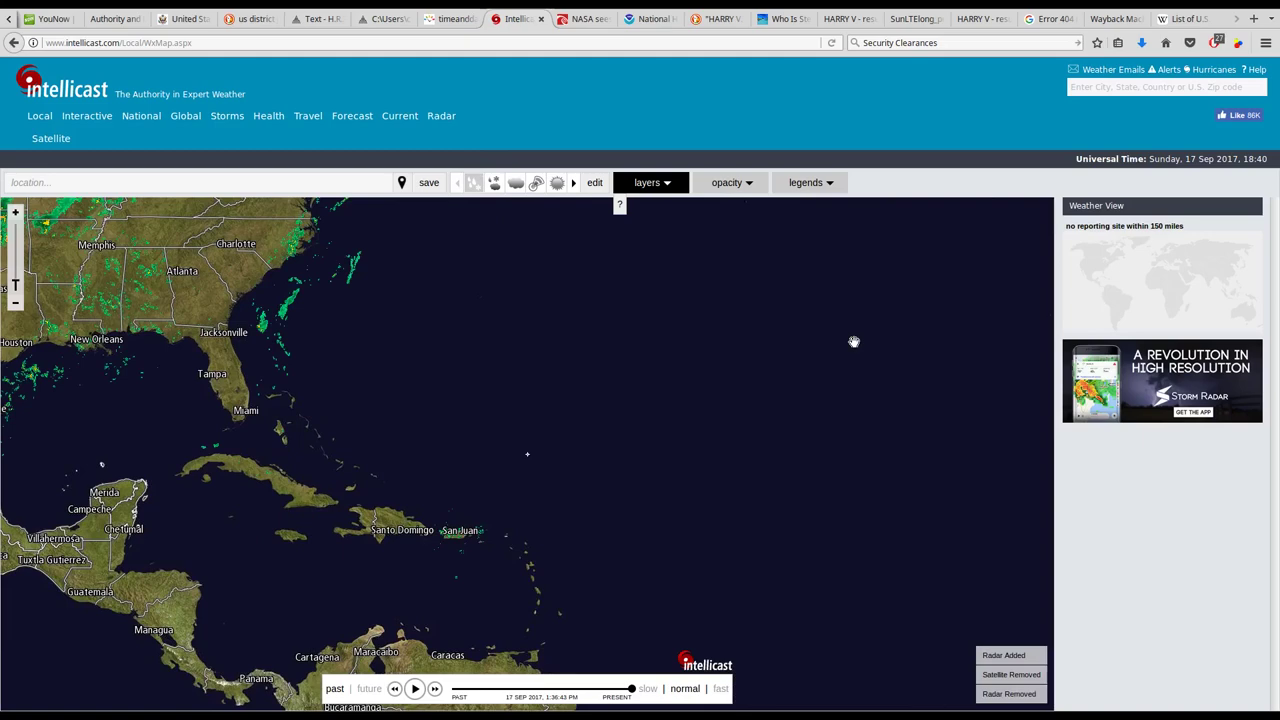
mouse_move(817, 443)
mouse_down()
mouse_move(668, 400)
mouse_move(800, 504)
mouse_move(881, 516)
mouse_move(986, 561)
mouse_up()
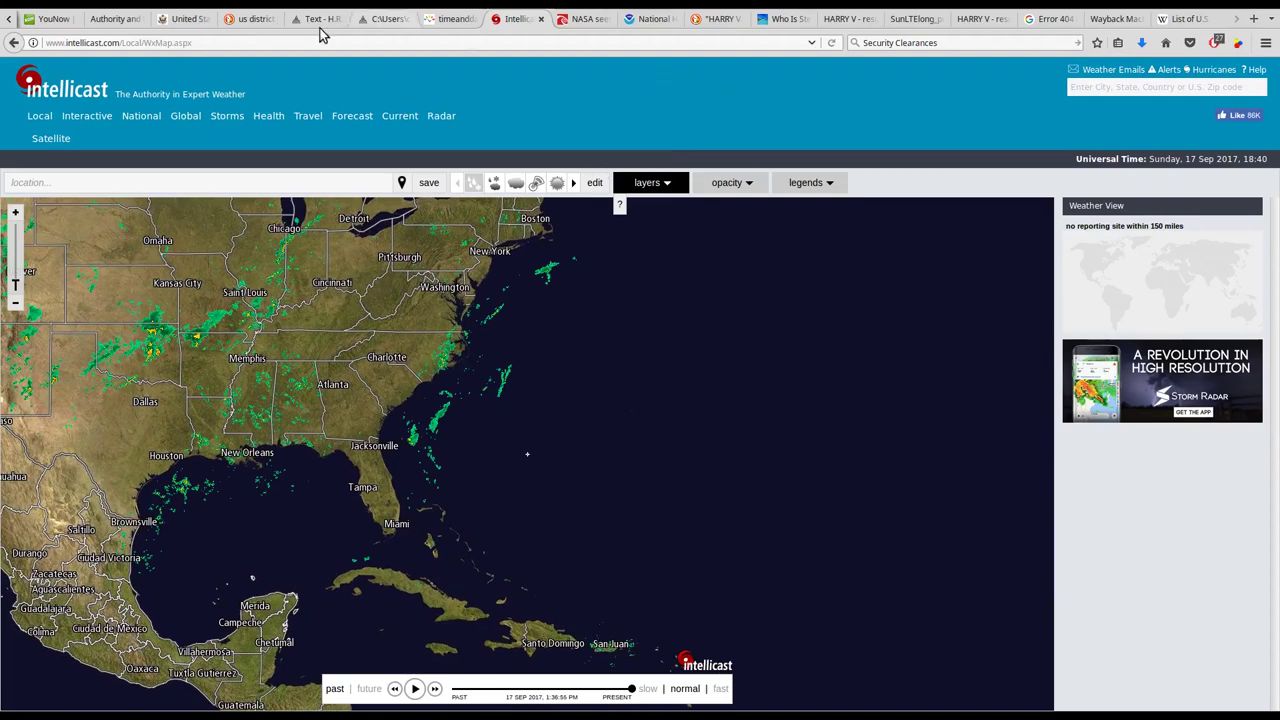
scroll(283, 25, up, 5)
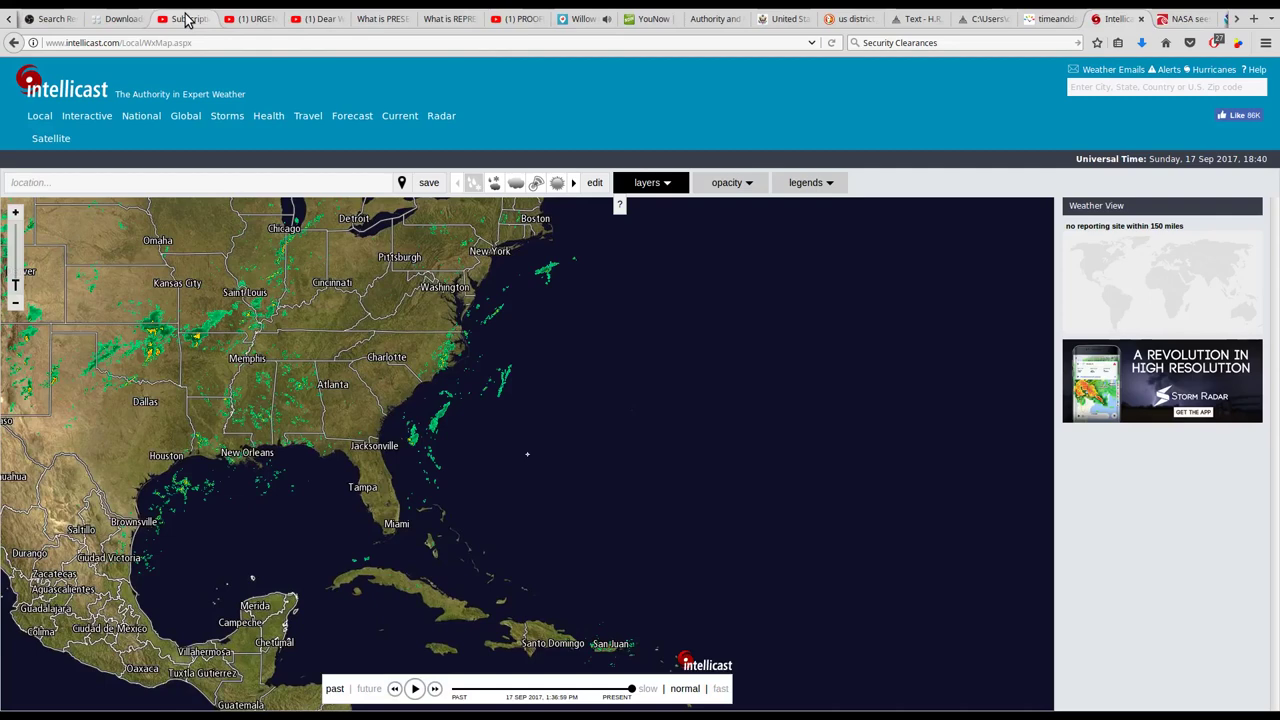
click(264, 24)
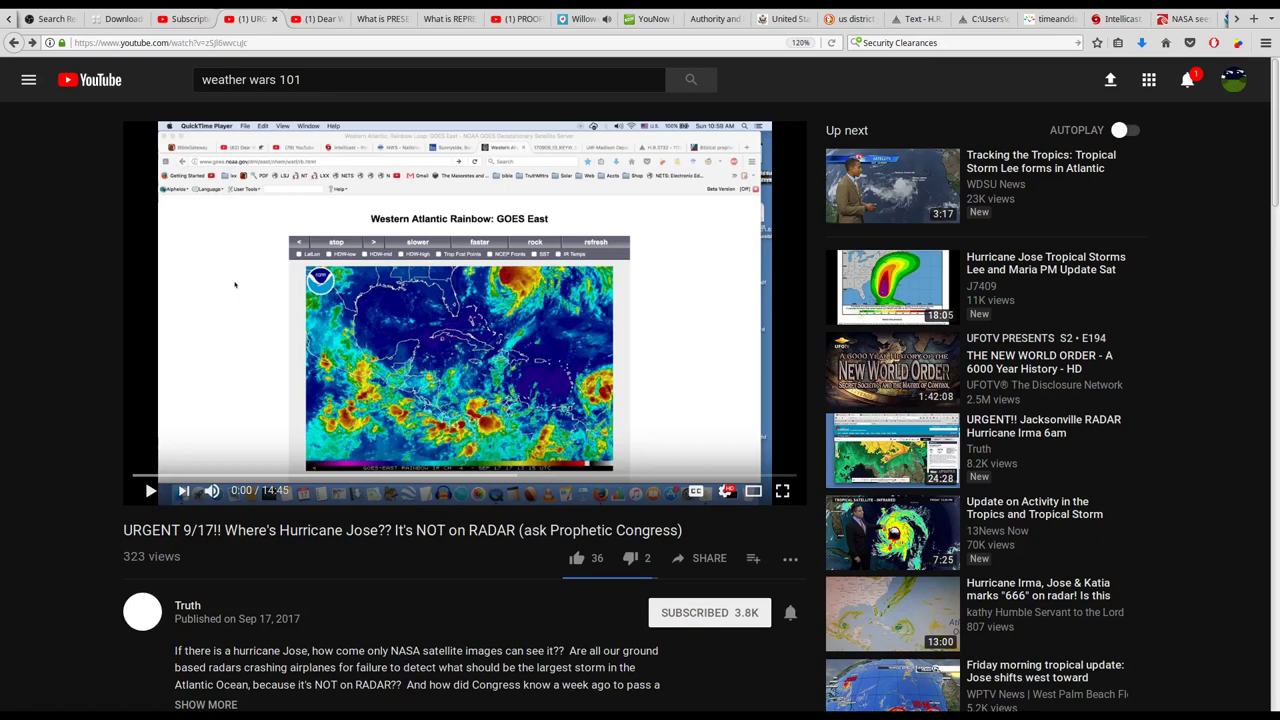
click(152, 492)
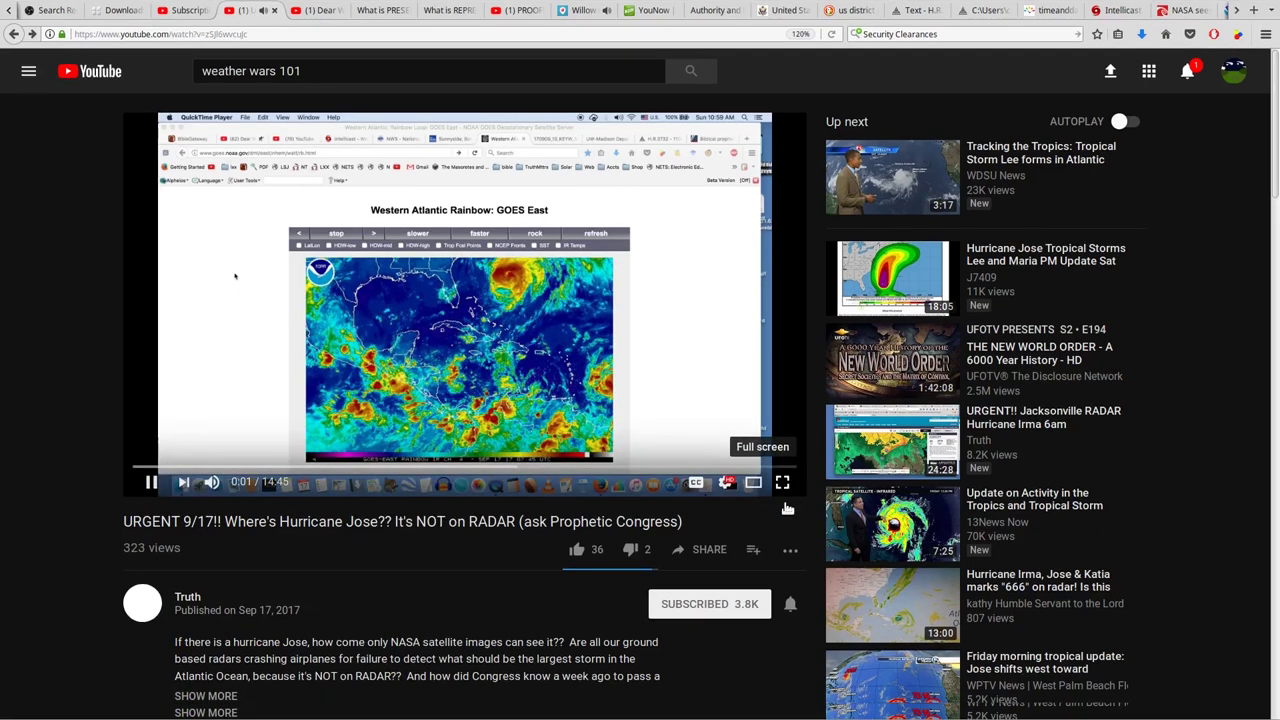
Watch the Hurricane Jose video full screen, then return to the Intellicast radar map.
click(787, 495)
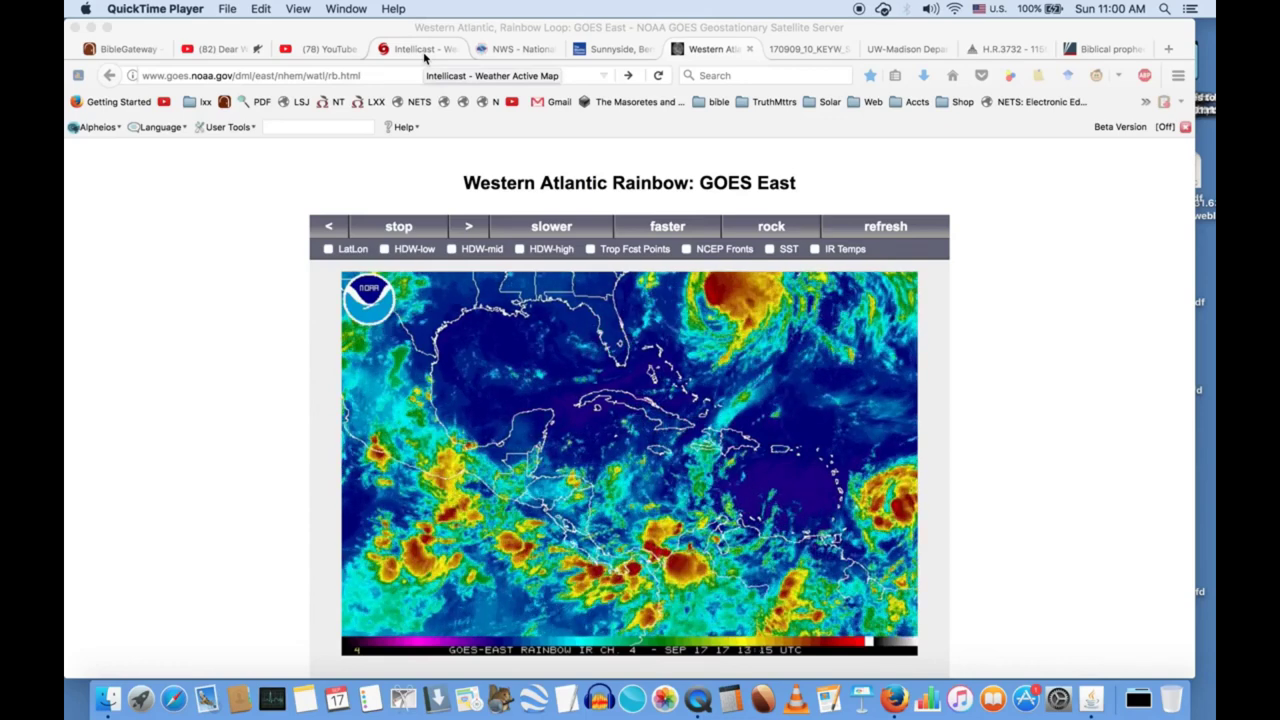
click(425, 58)
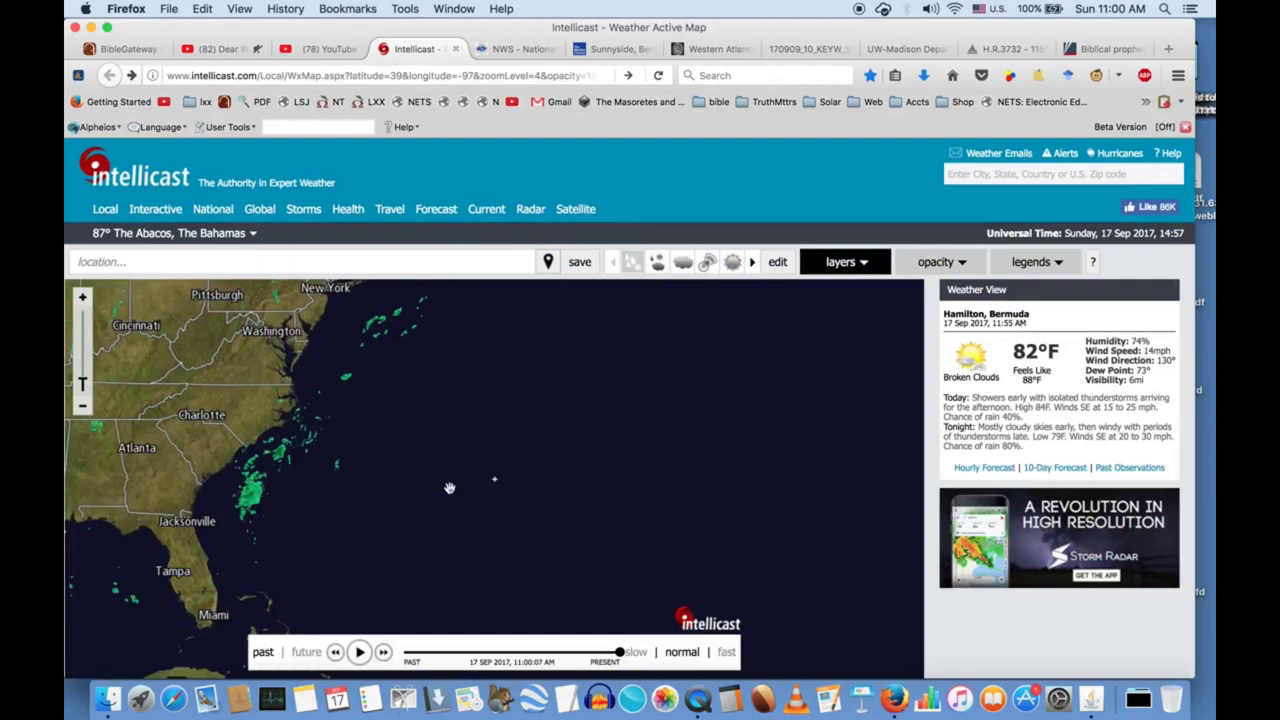
click(359, 654)
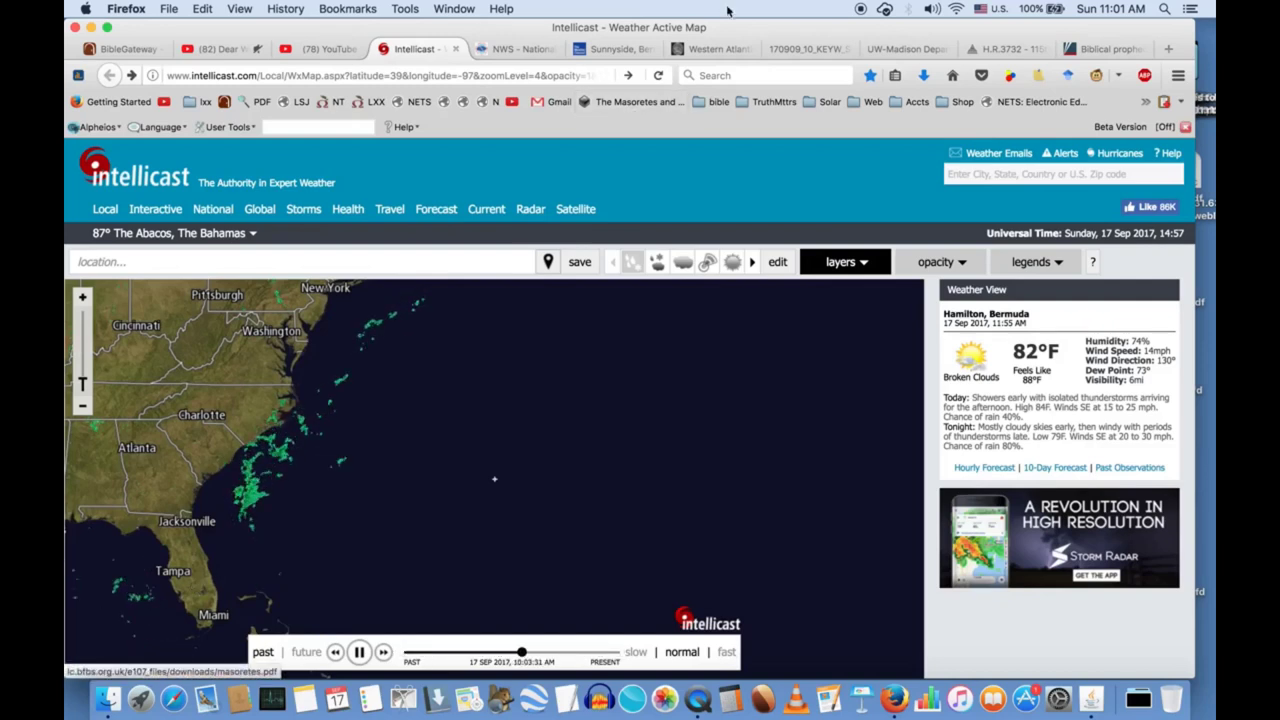
click(720, 50)
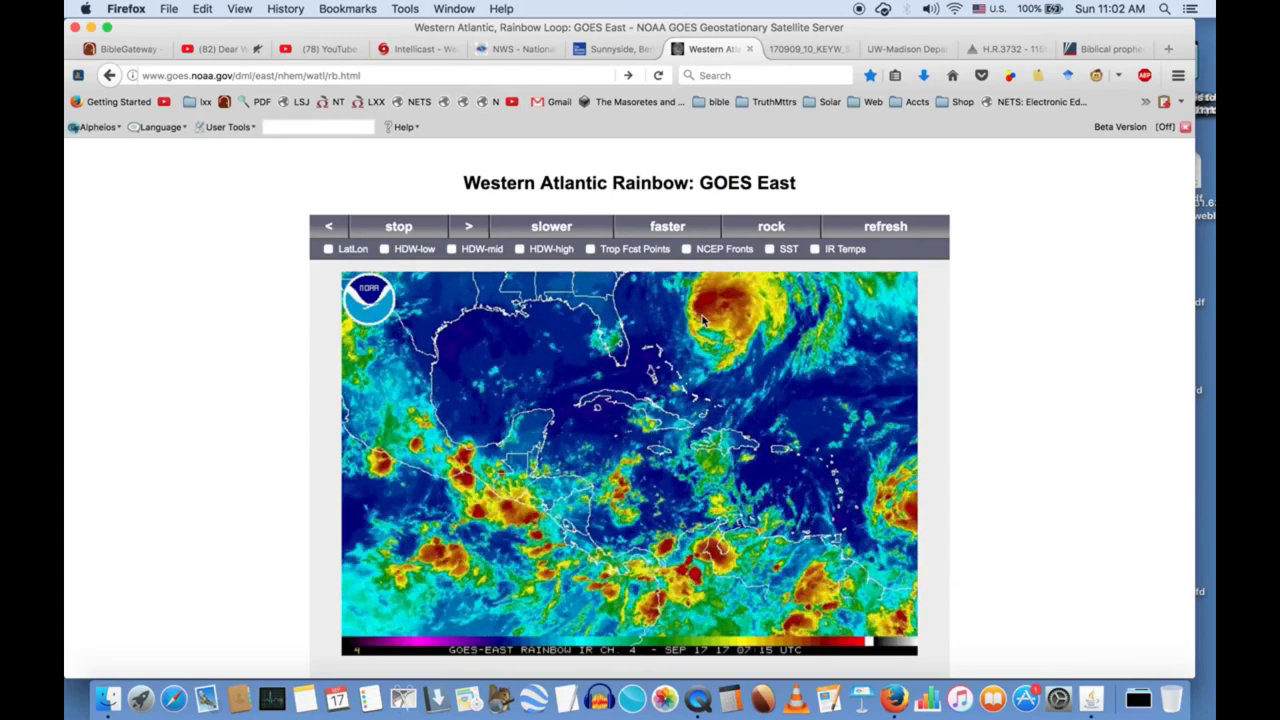
click(415, 48)
mouse_move(389, 209)
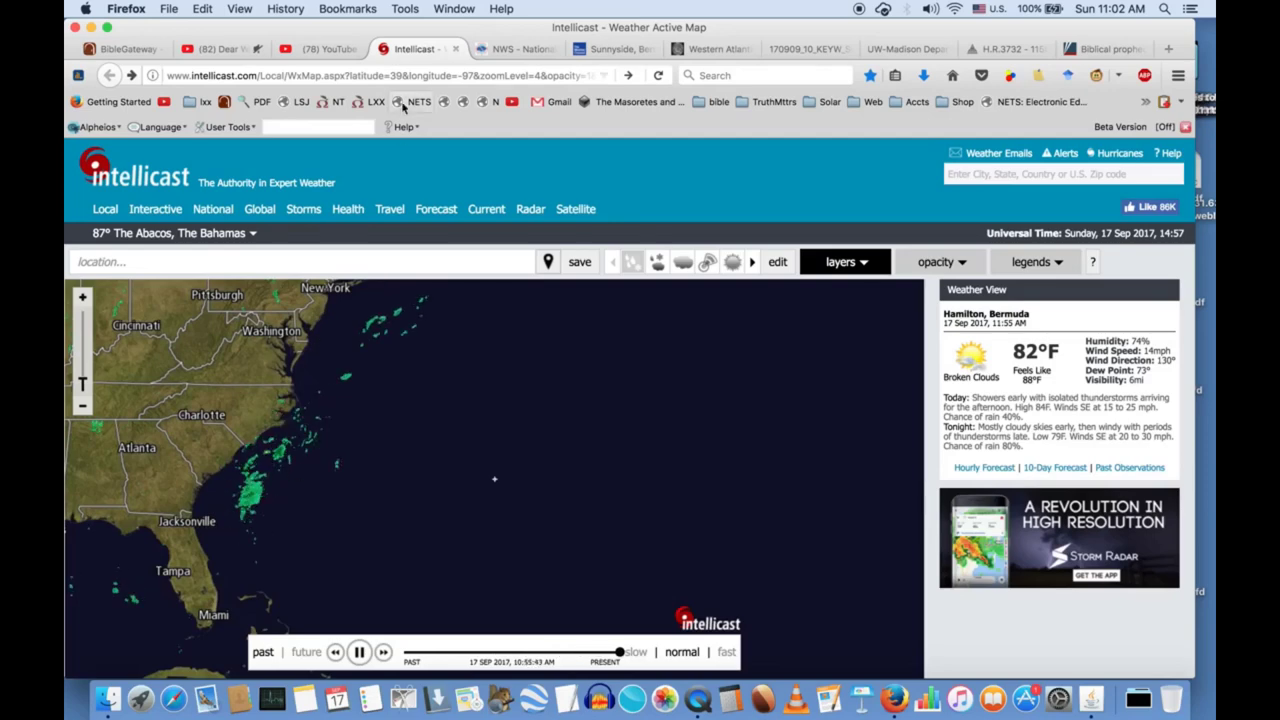
click(524, 50)
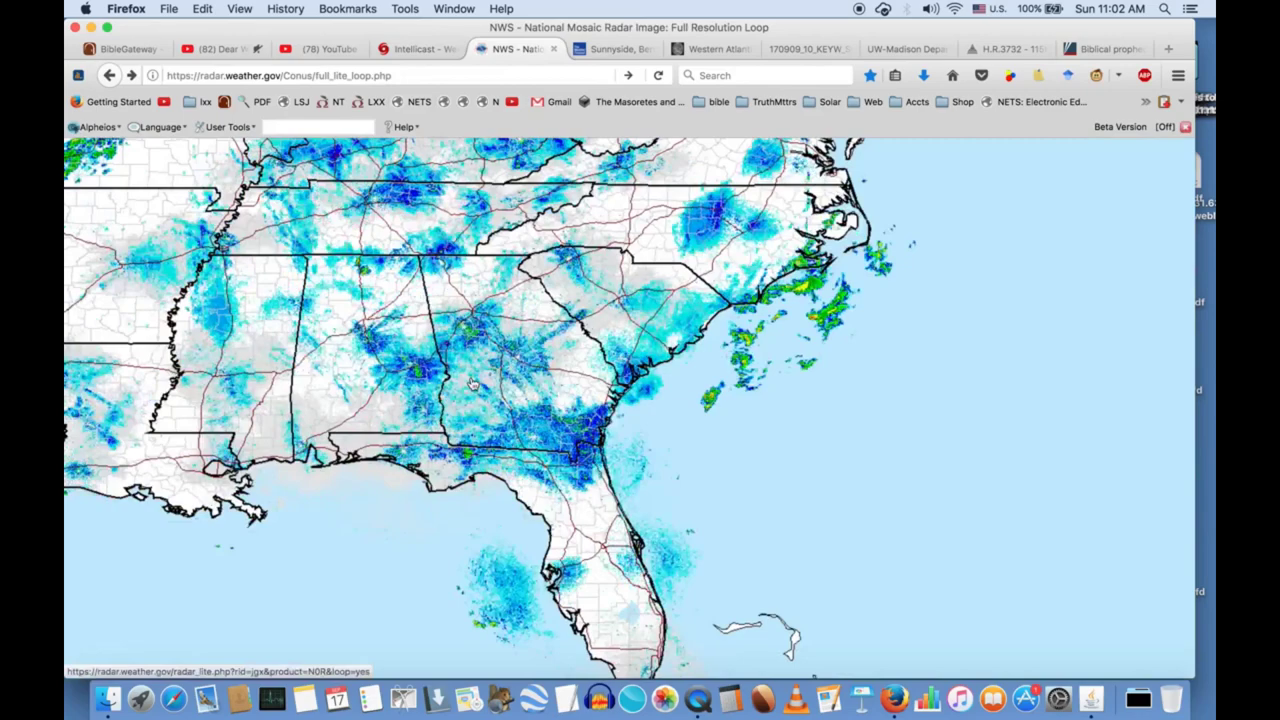
click(612, 49)
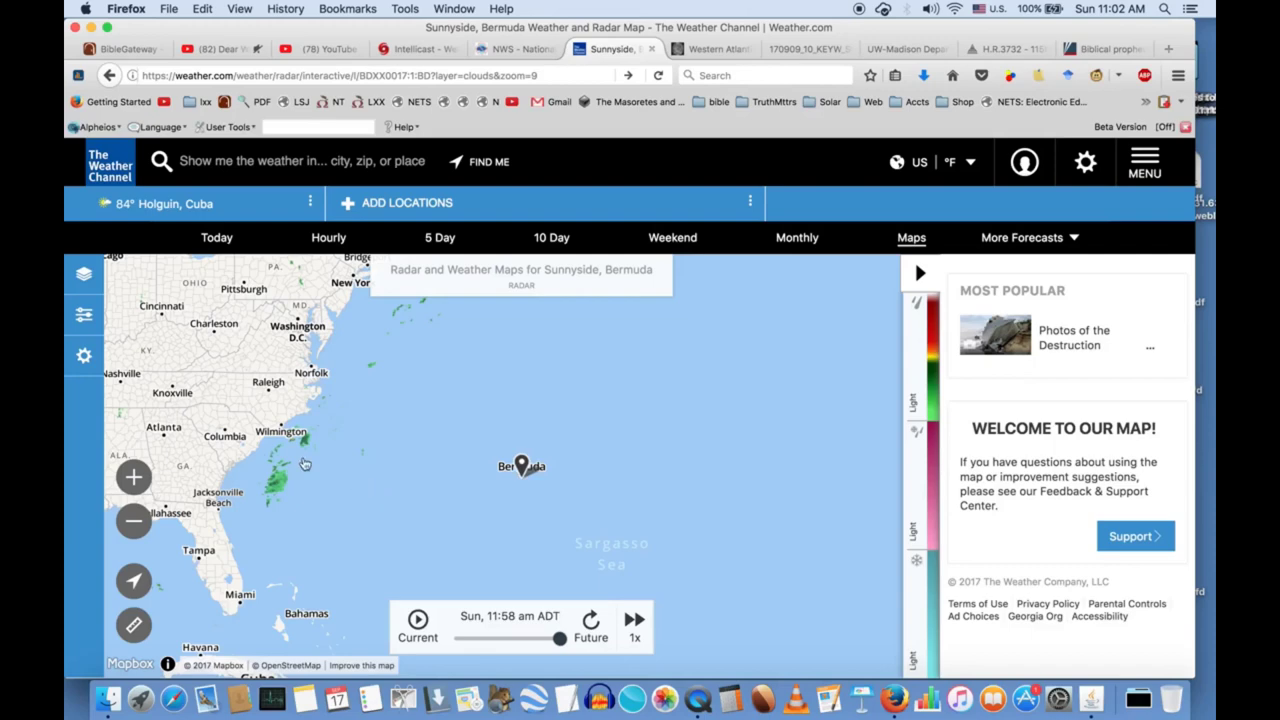
click(418, 48)
mouse_move(253, 233)
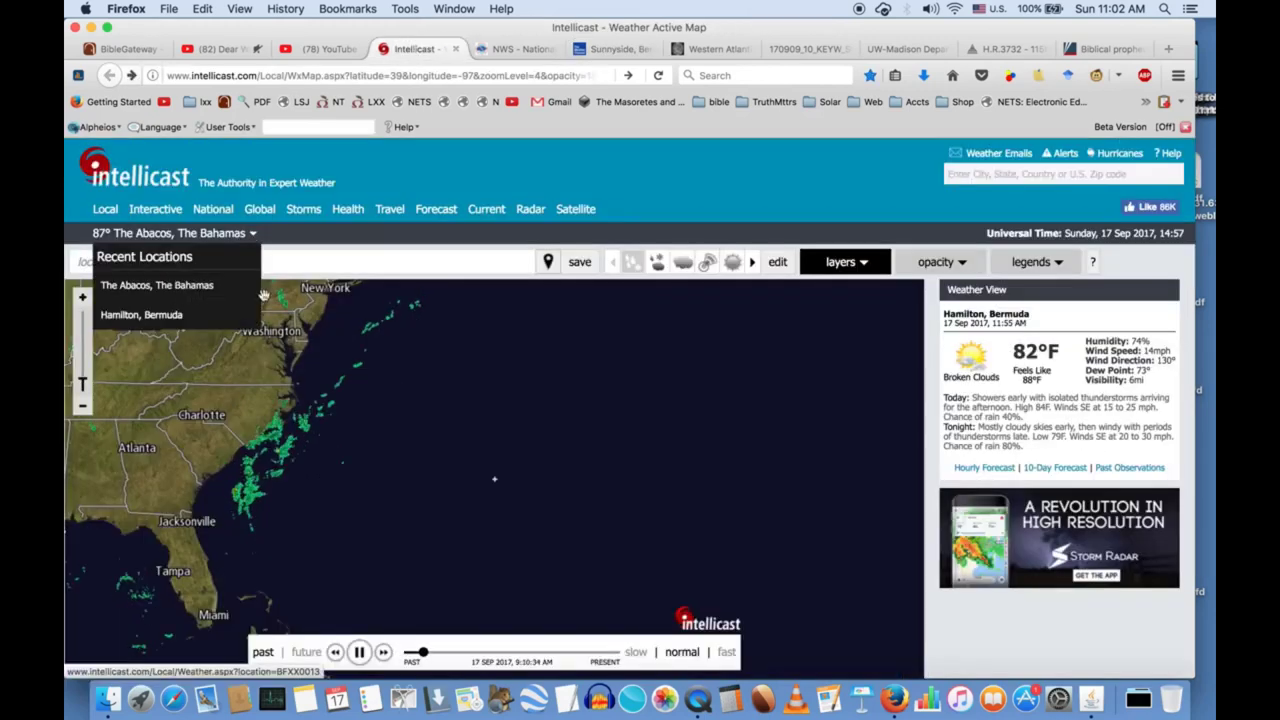
click(657, 262)
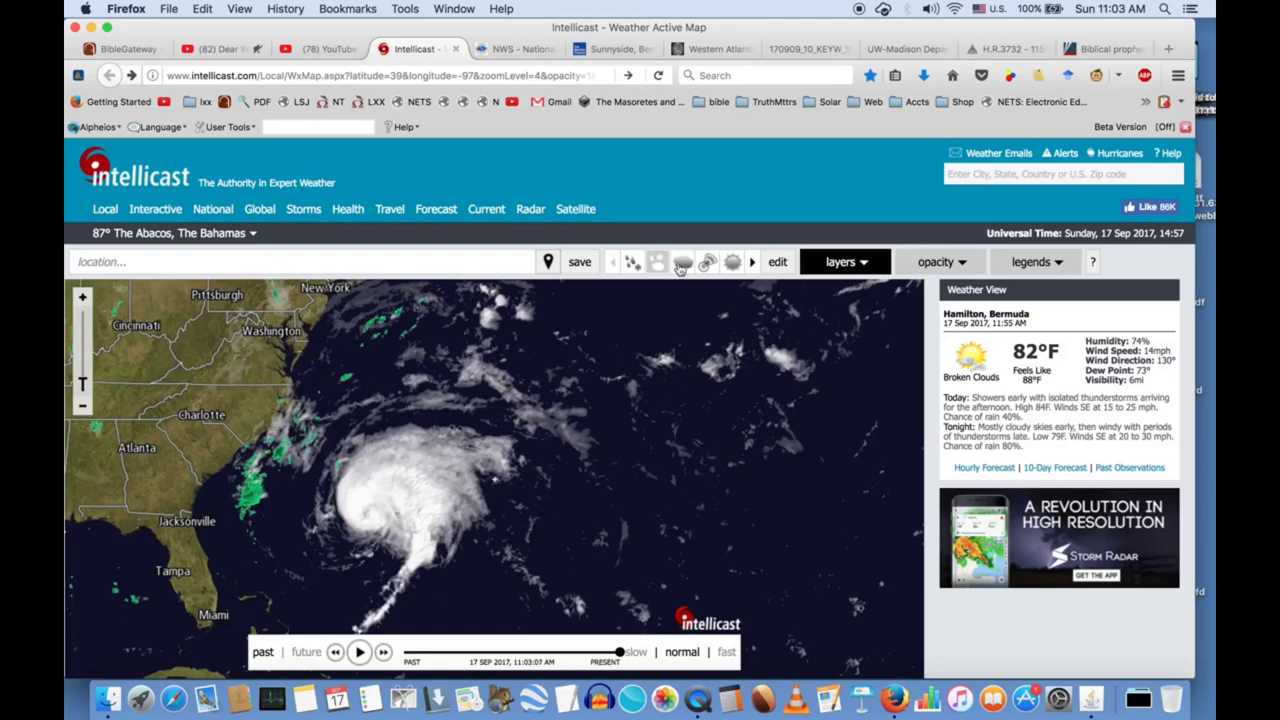
click(632, 265)
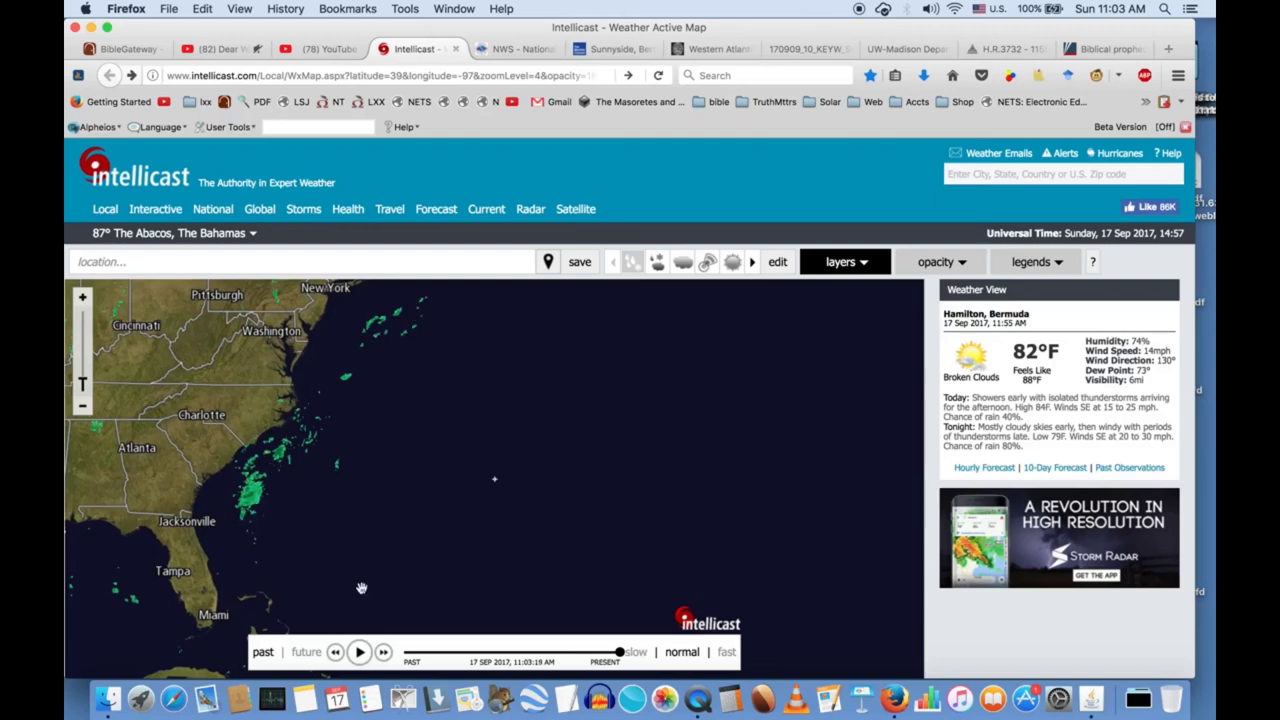
click(359, 652)
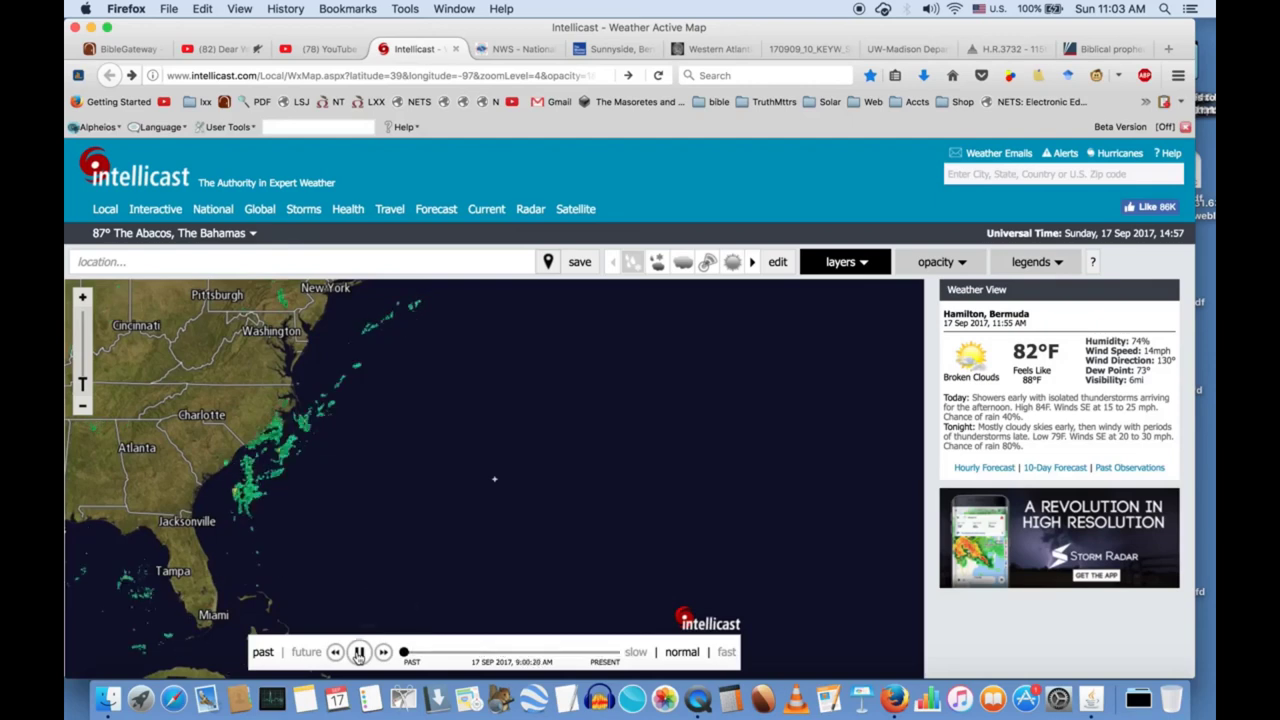
Show NOAA's GOES East Western Atlantic Rainbow satellite loop of the Caribbean and Gulf.
click(715, 47)
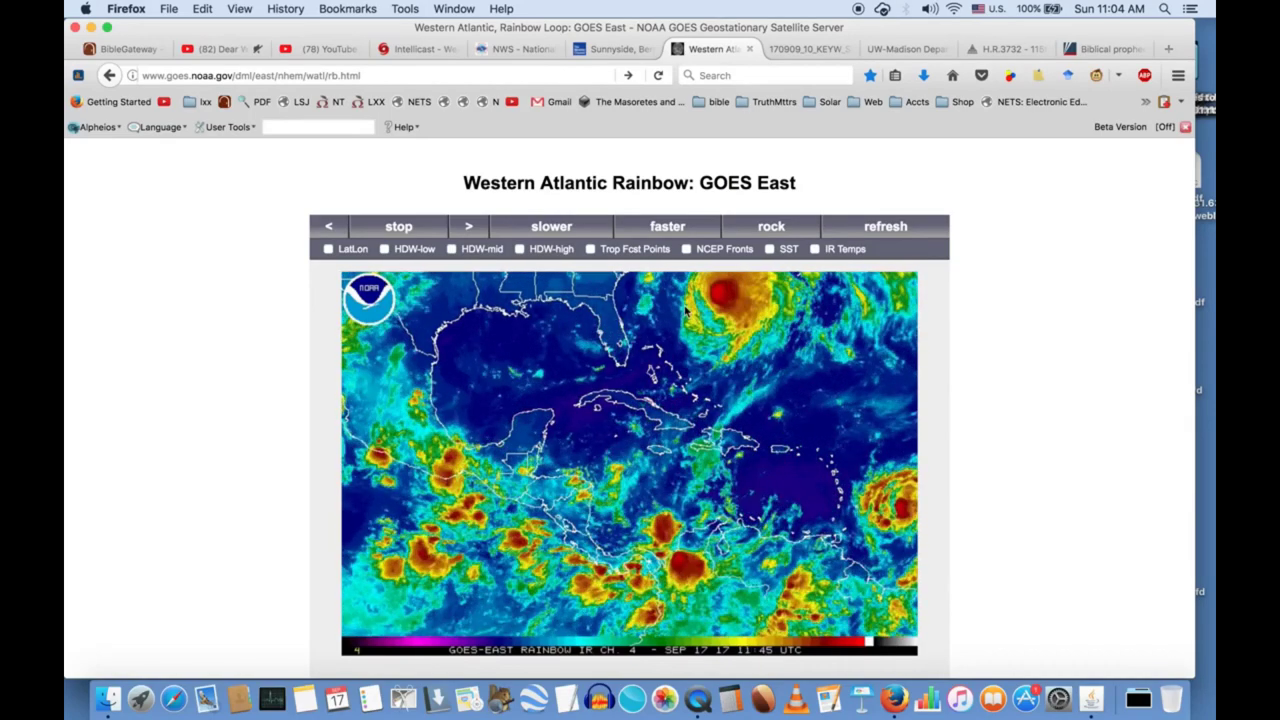
Look at the Intellicast radar loop, then go back to the H.R. 3732 Congress.gov overview.
click(411, 47)
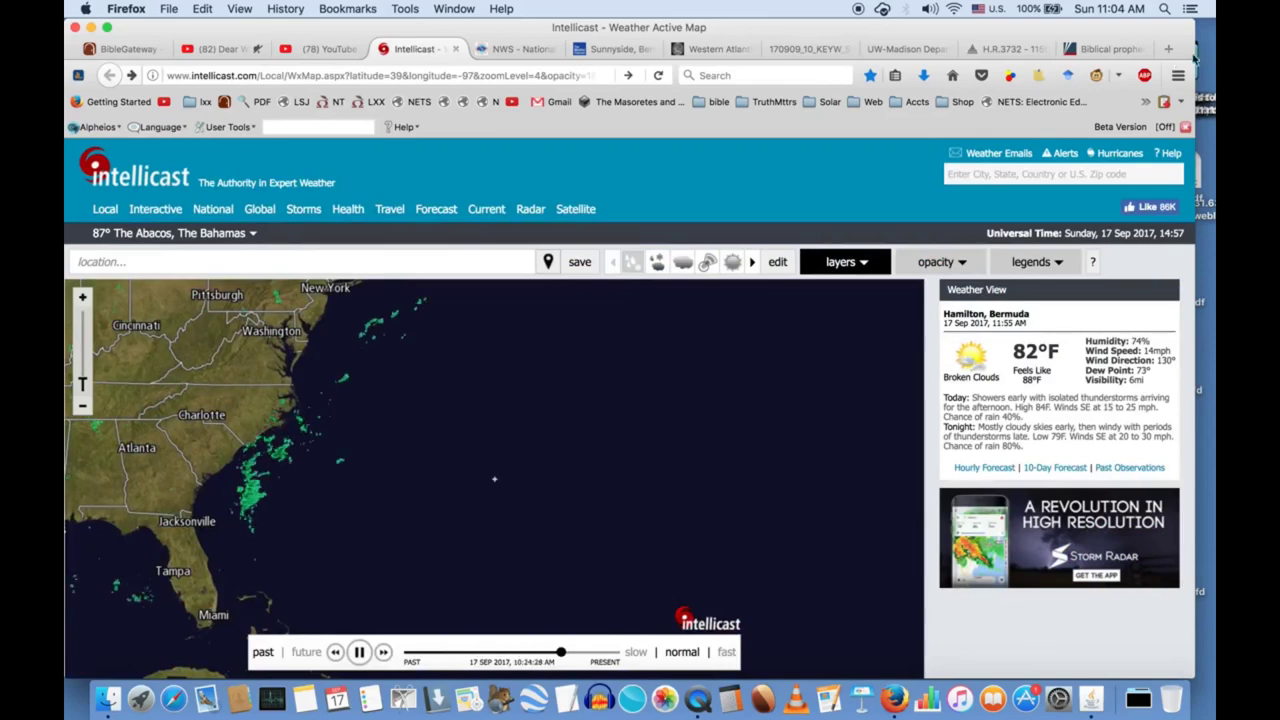
click(1005, 50)
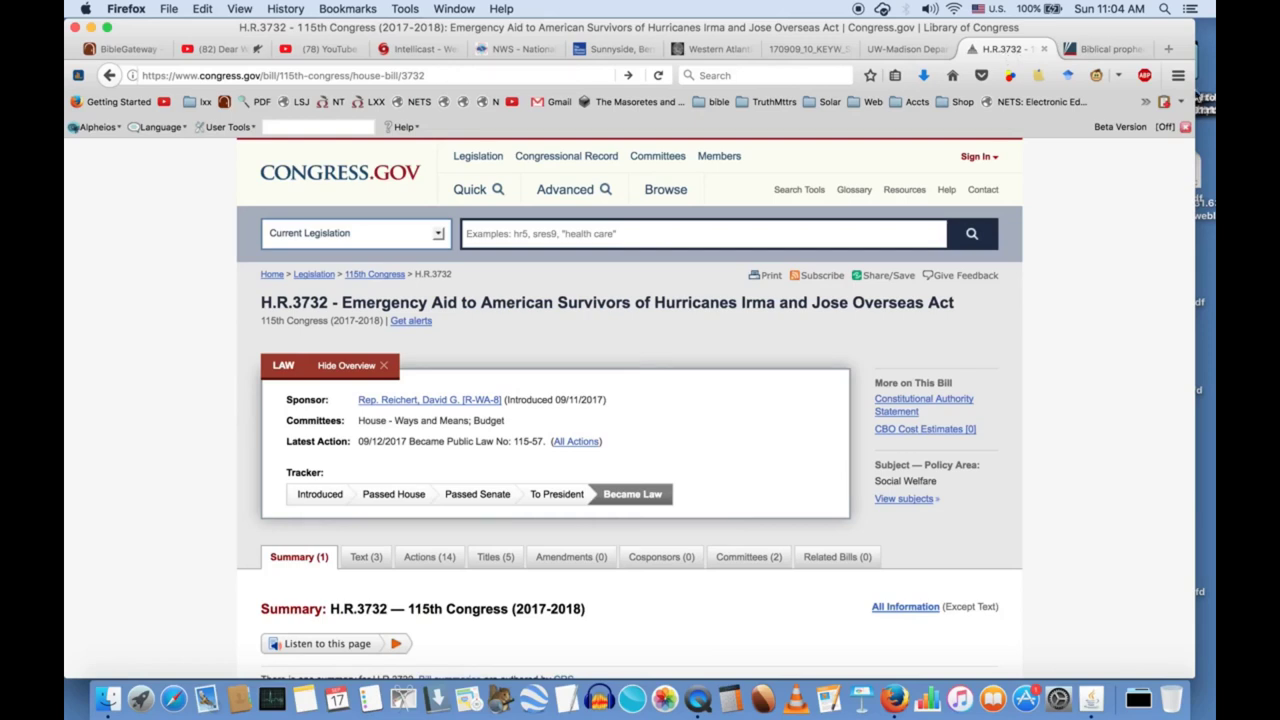
scroll(1125, 198, down, 4)
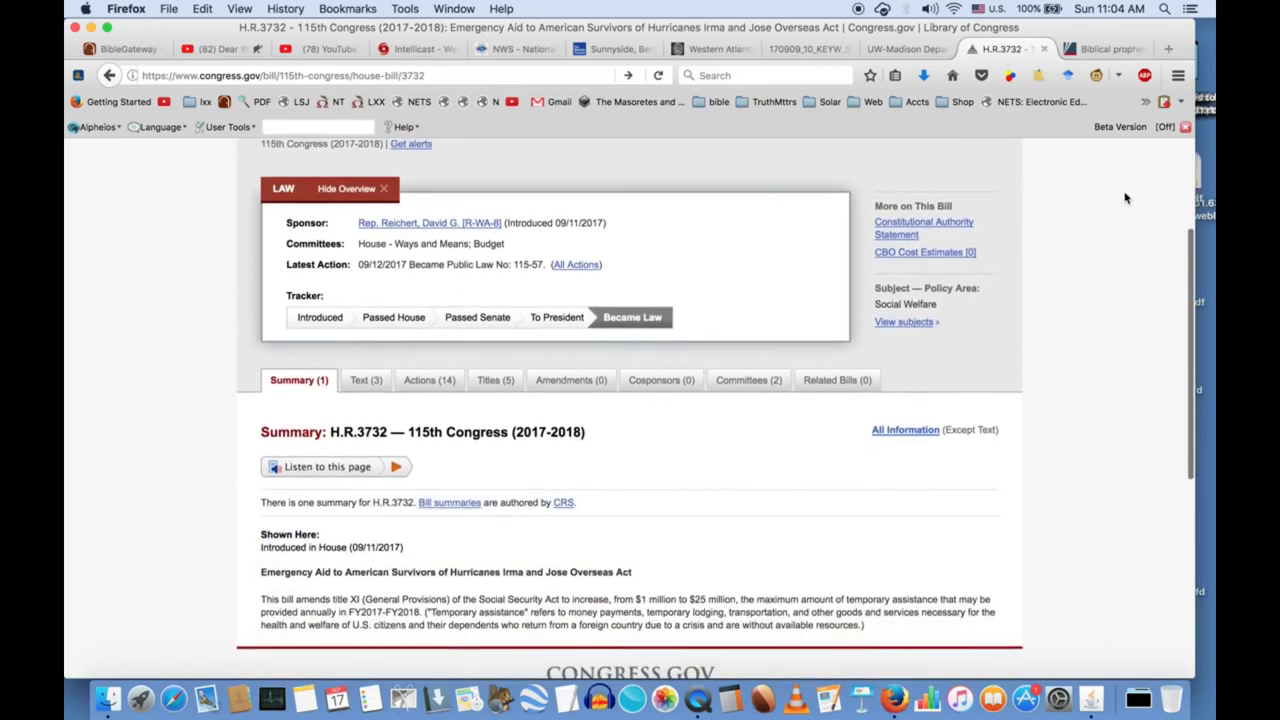
scroll(1125, 198, down, 1)
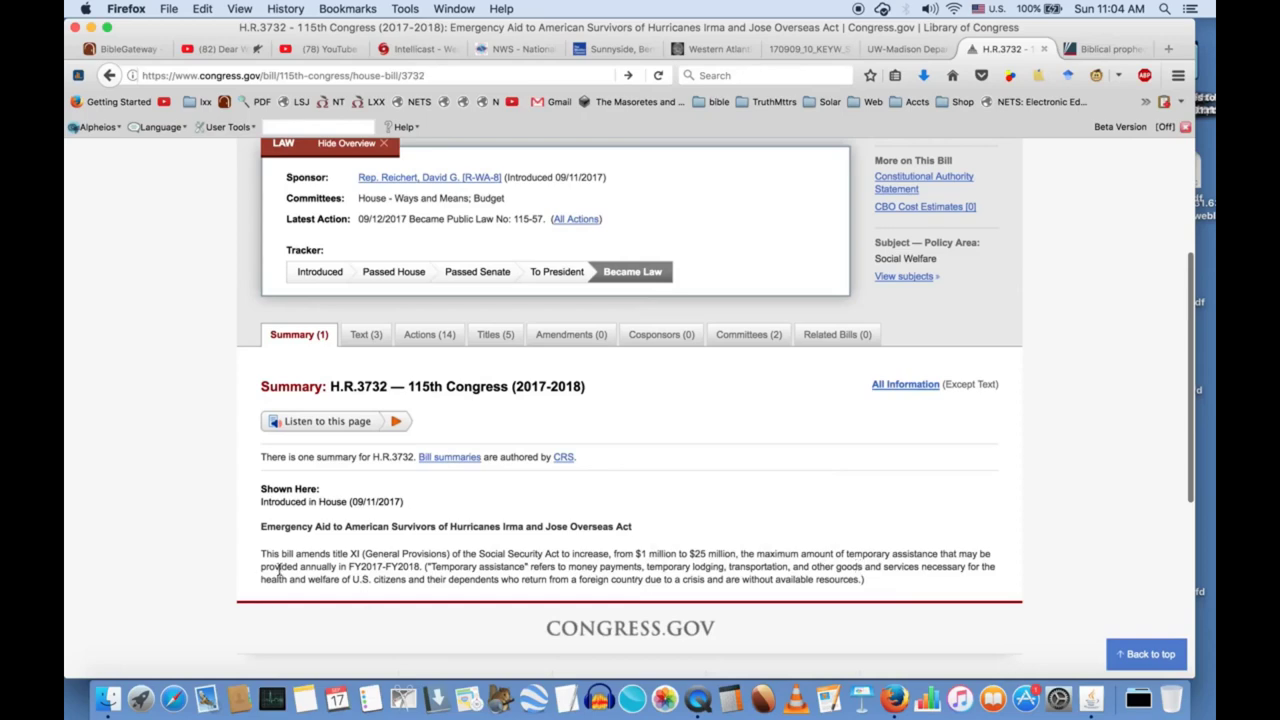
scroll(716, 578, down, 1)
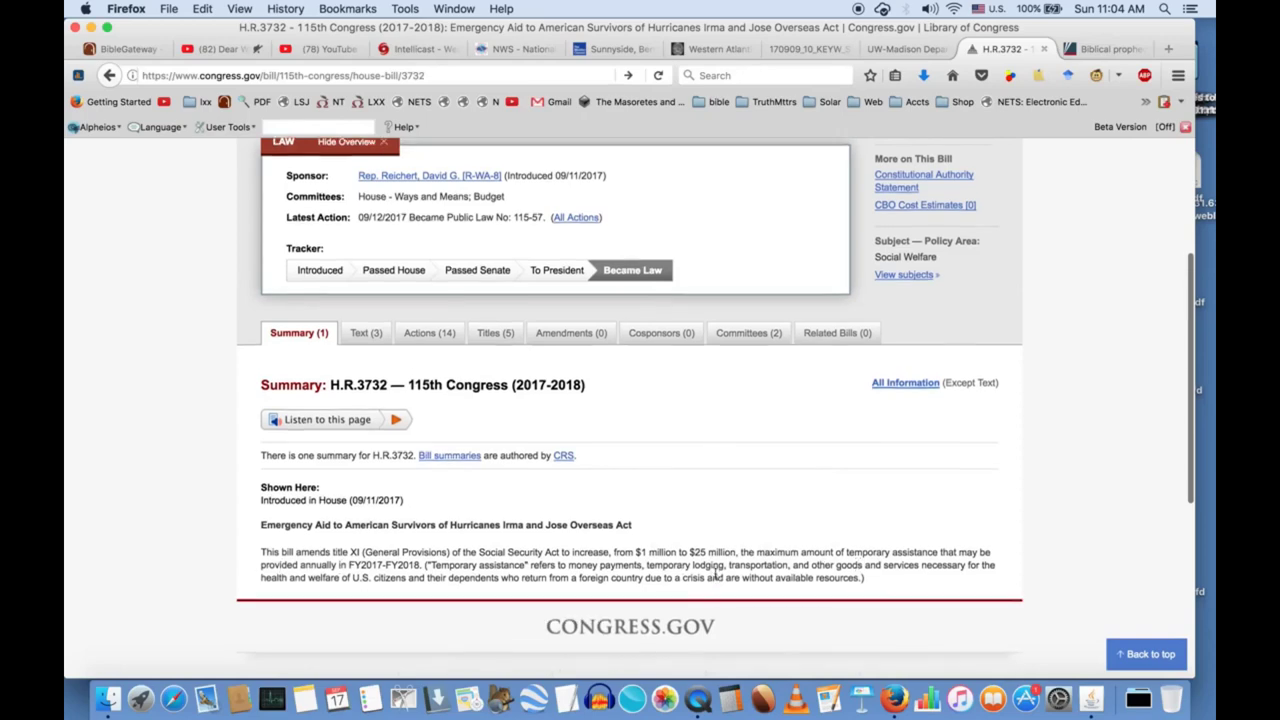
scroll(716, 578, down, 2)
scroll(716, 578, up, 2)
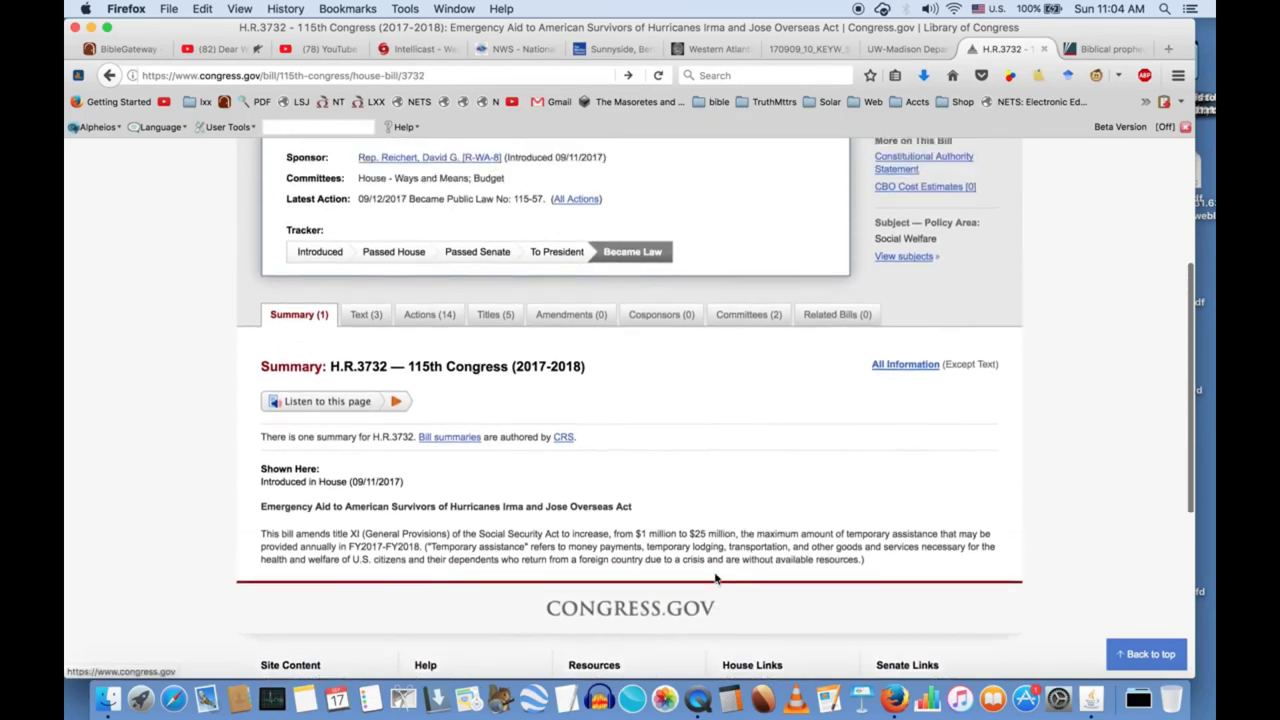
scroll(716, 578, up, 3)
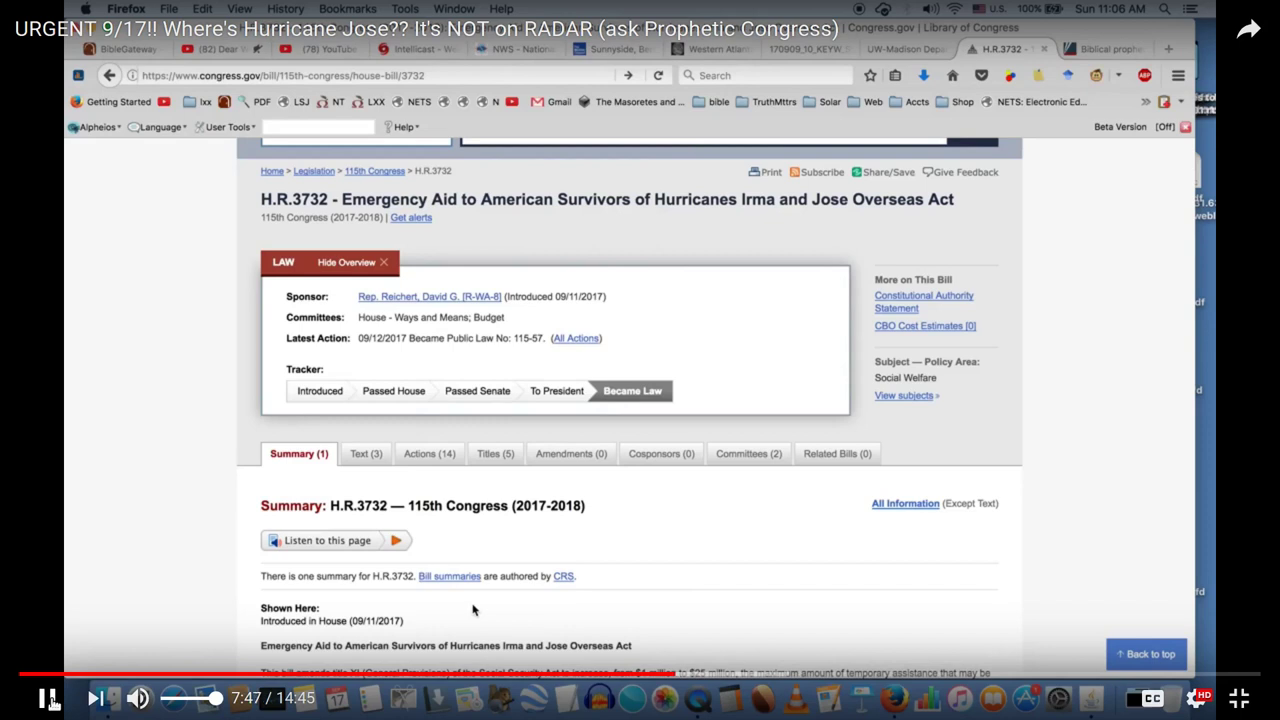
Pause the Hurricane Jose video at 7:49 and exit full-screen view.
click(50, 698)
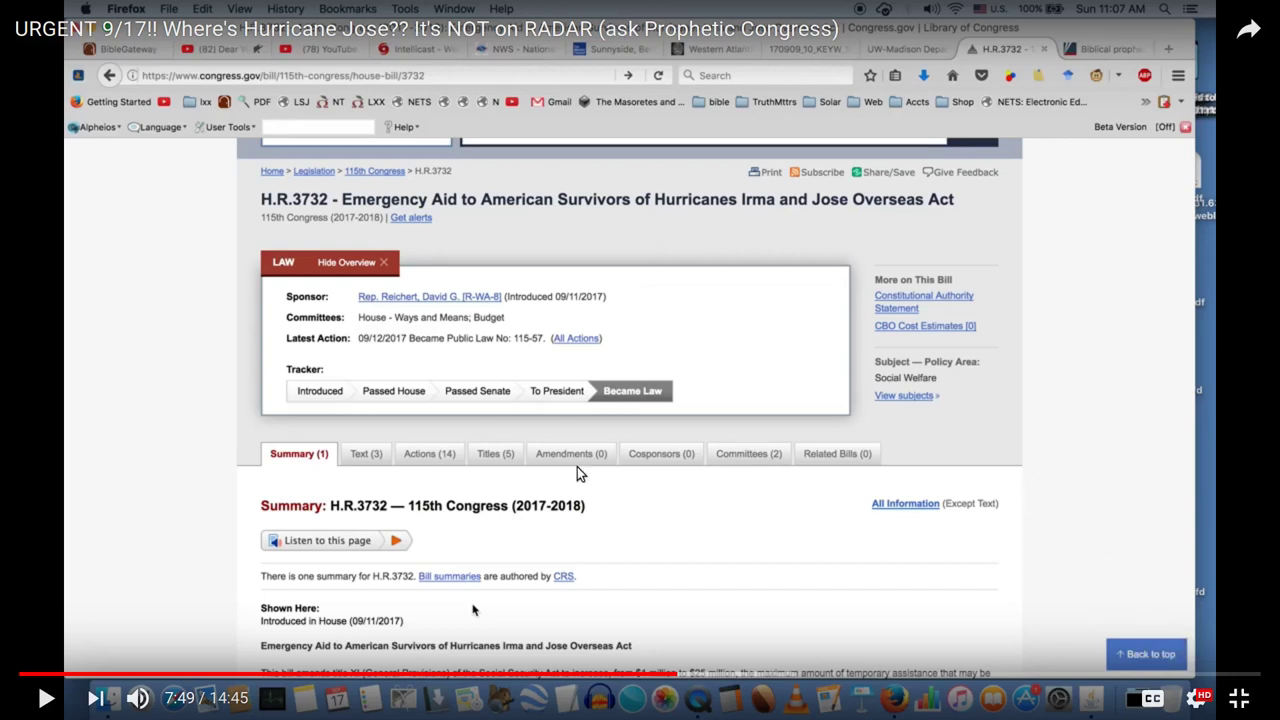
click(1240, 697)
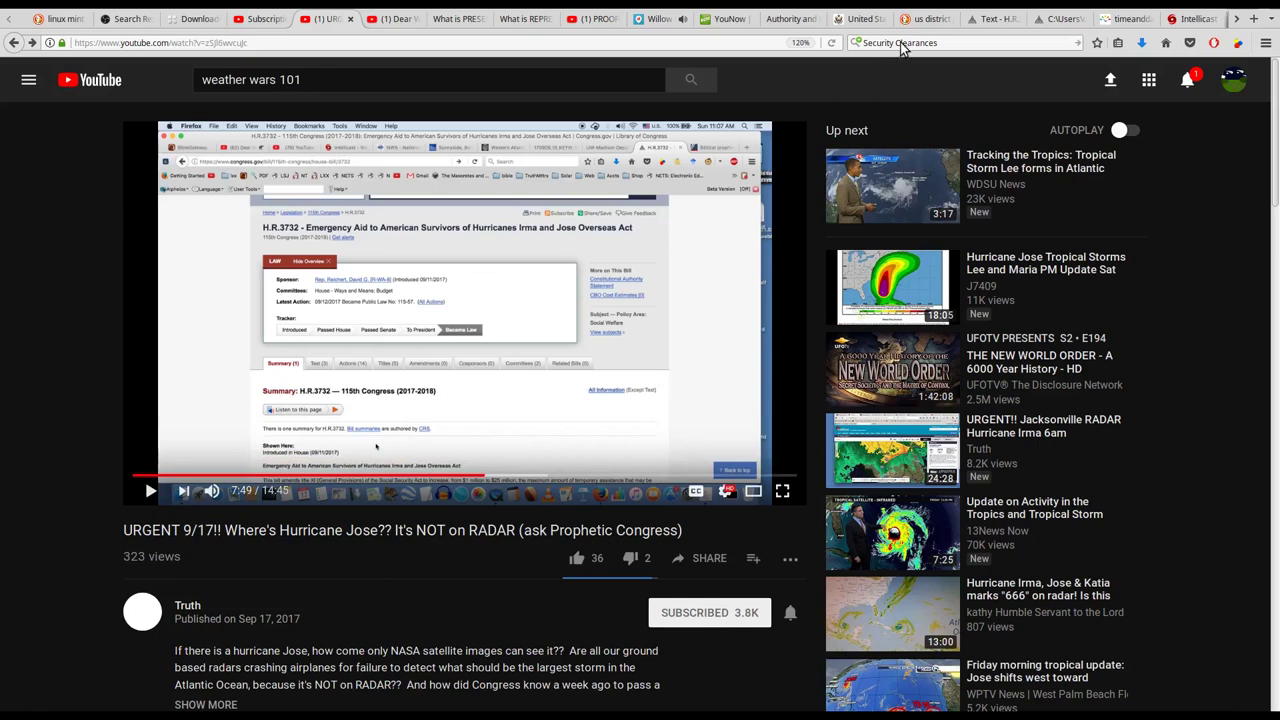
scroll(928, 19, down, 3)
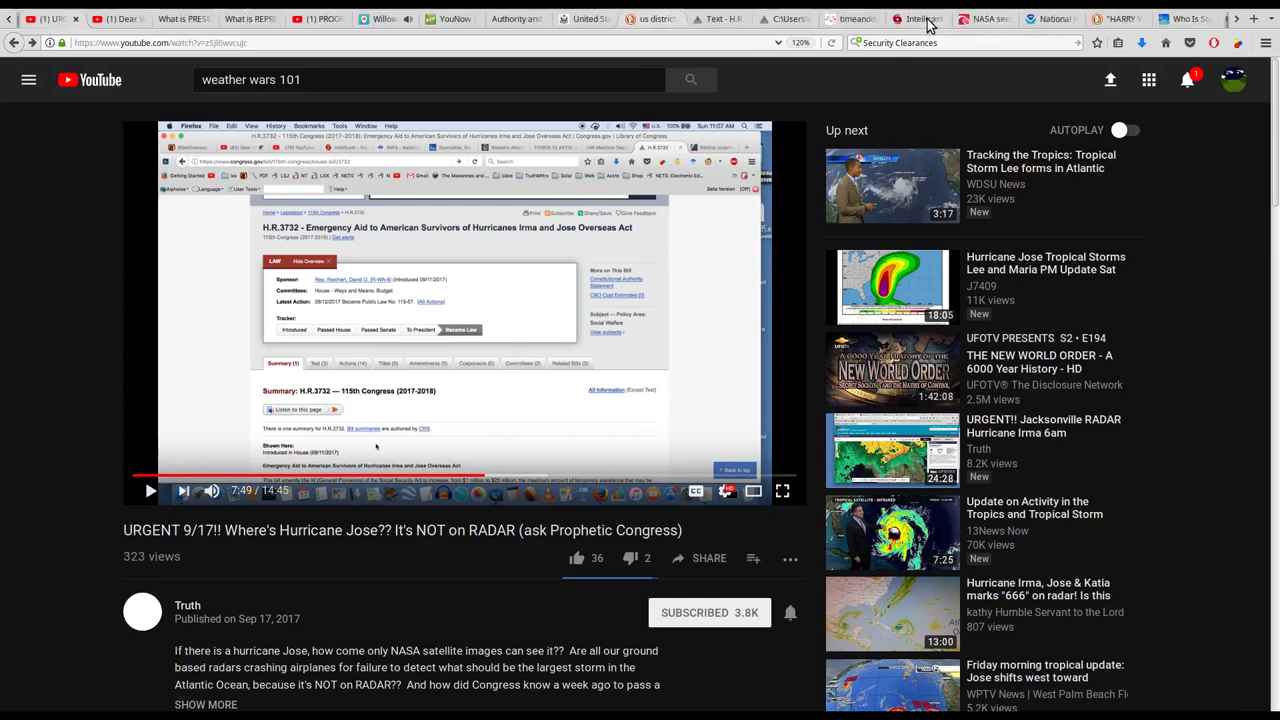
scroll(928, 19, down, 4)
scroll(928, 19, down, 3)
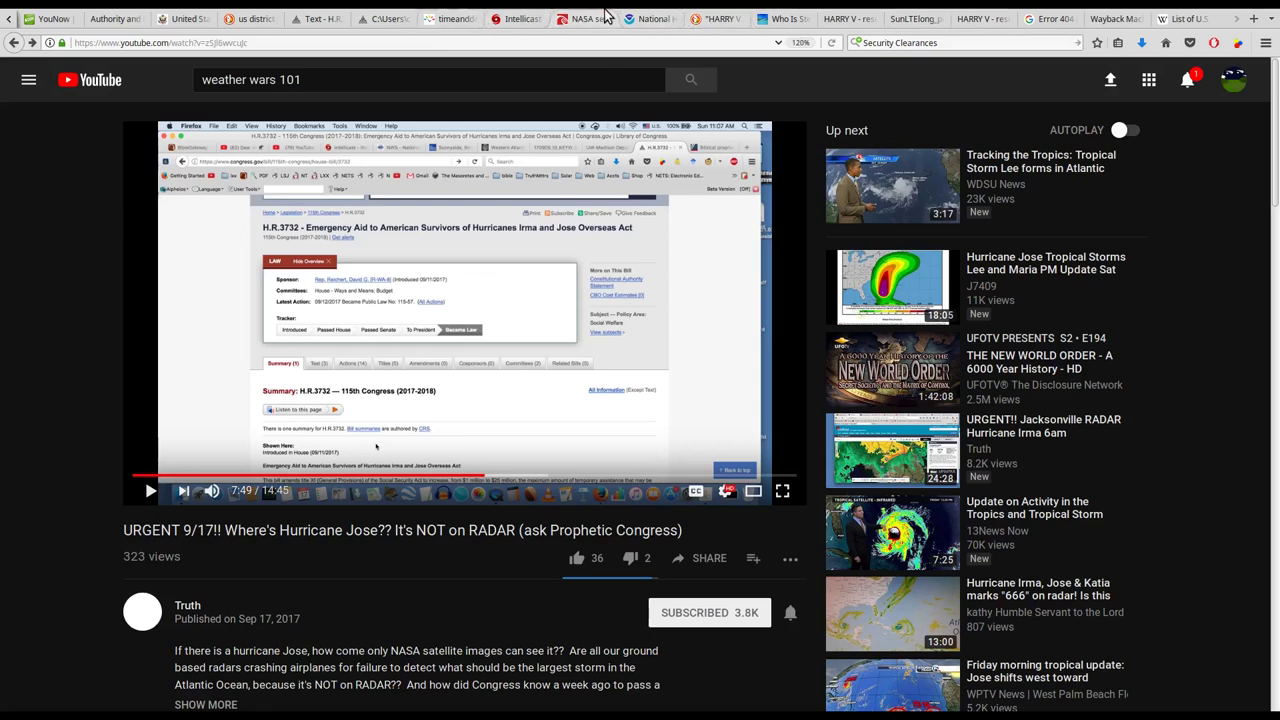
scroll(604, 15, up, 3)
scroll(604, 15, up, 3)
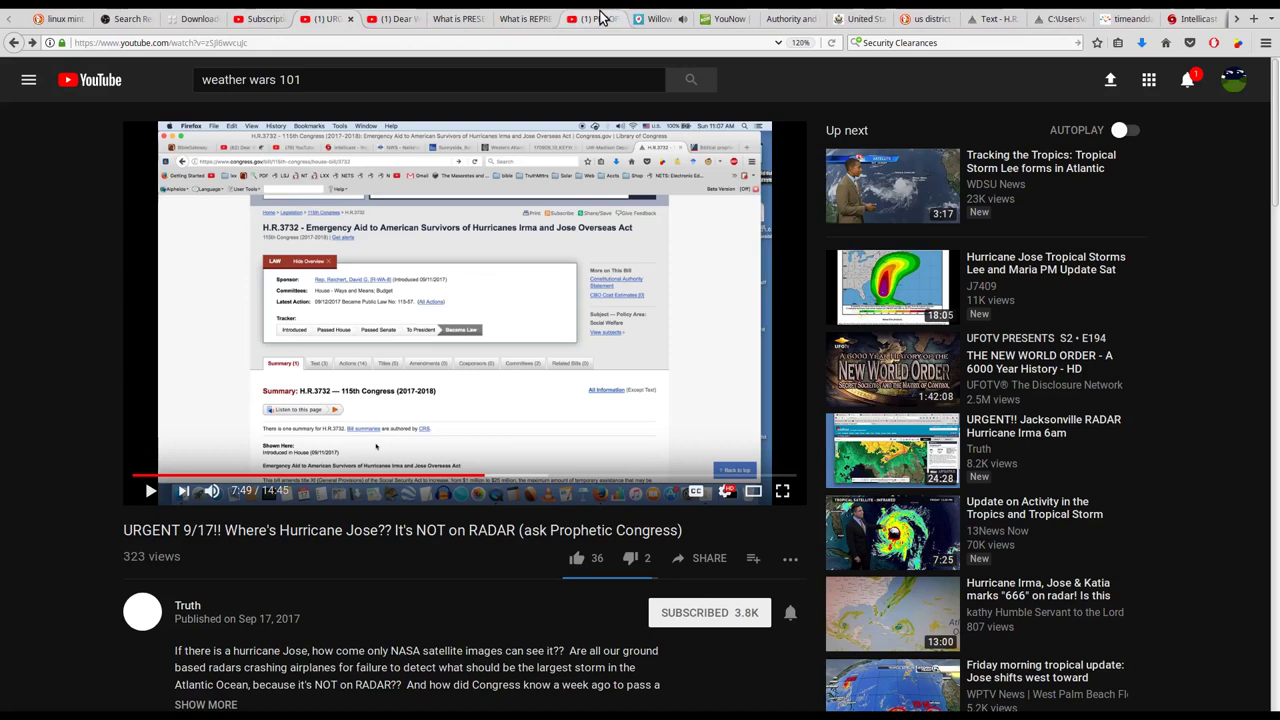
scroll(602, 18, down, 3)
scroll(612, 18, down, 3)
scroll(630, 20, down, 3)
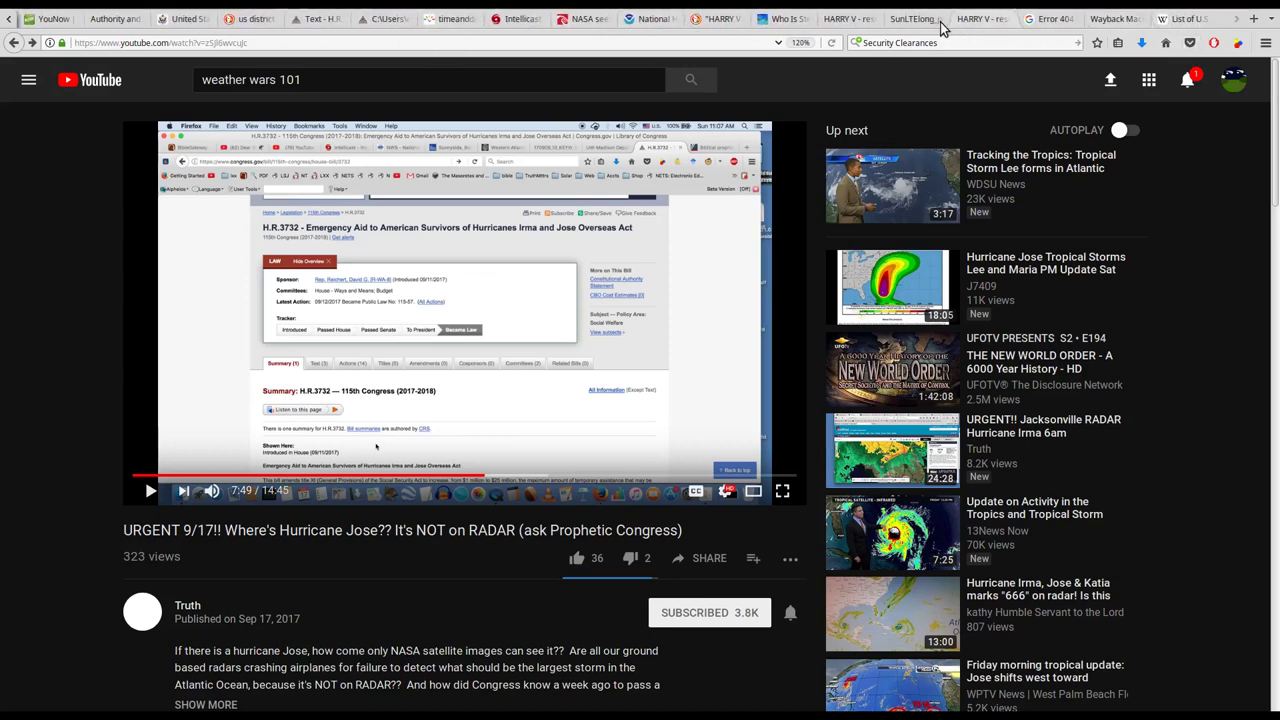
click(785, 22)
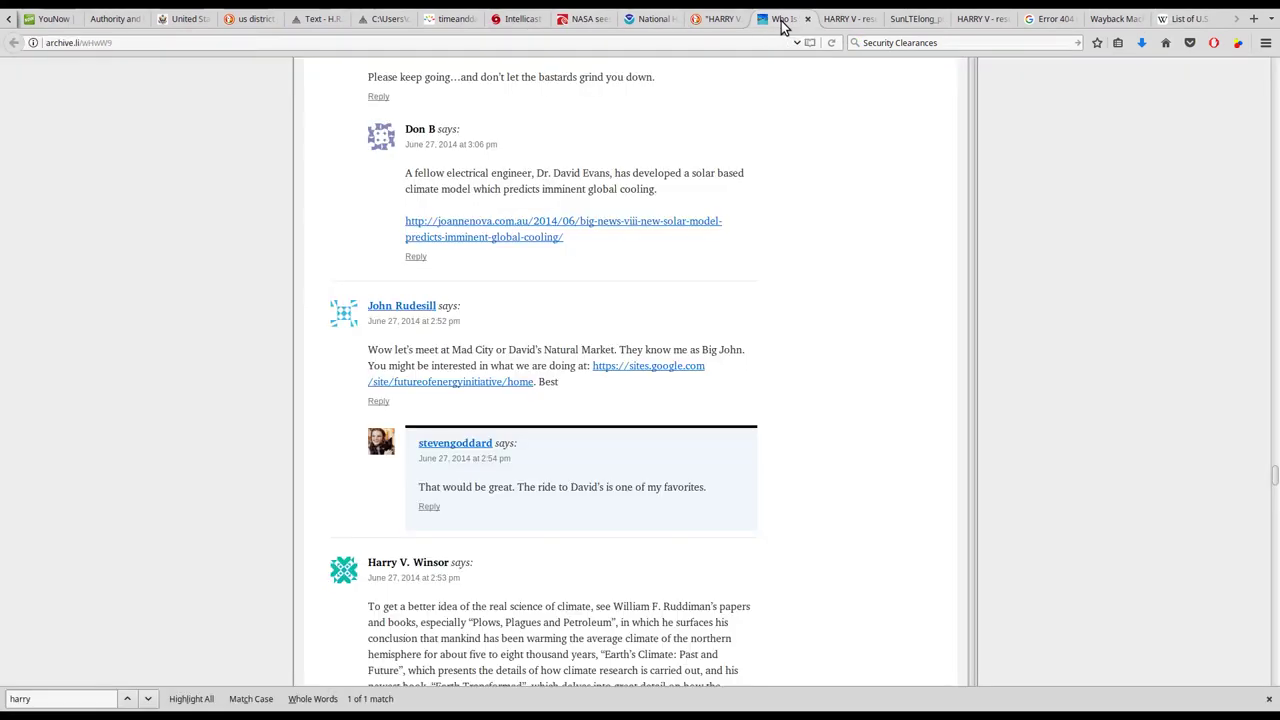
click(714, 22)
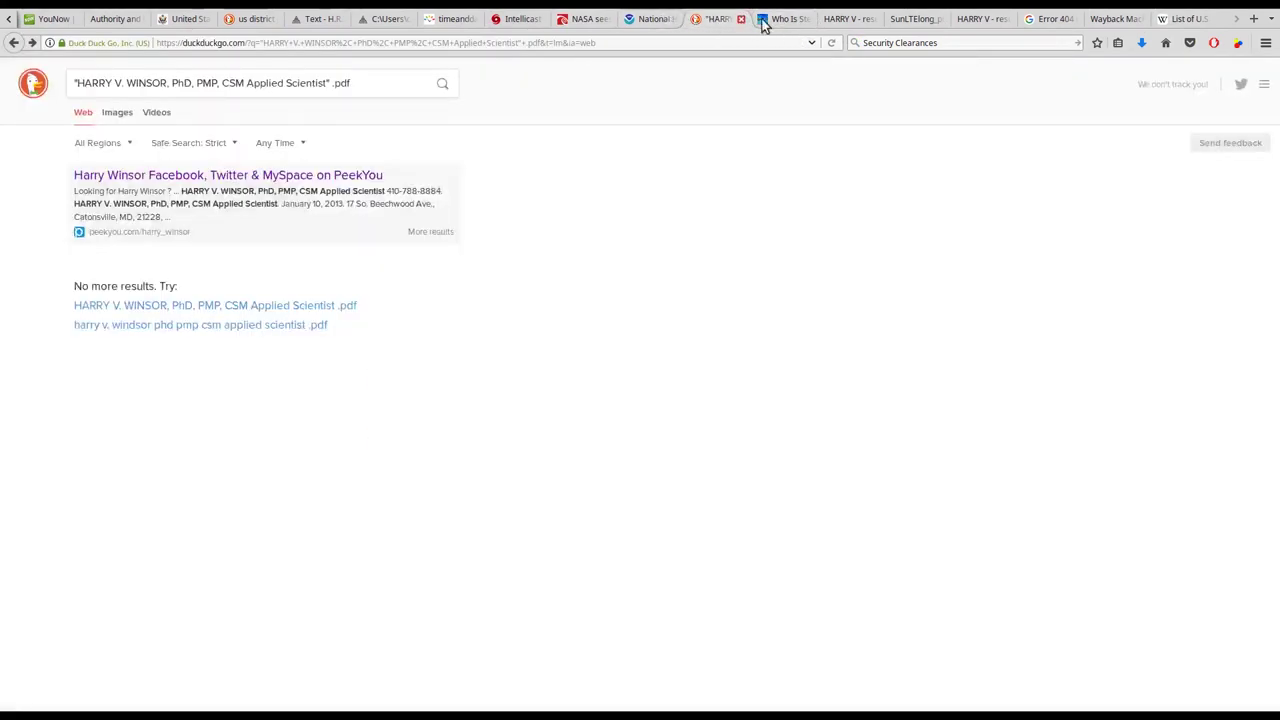
click(846, 19)
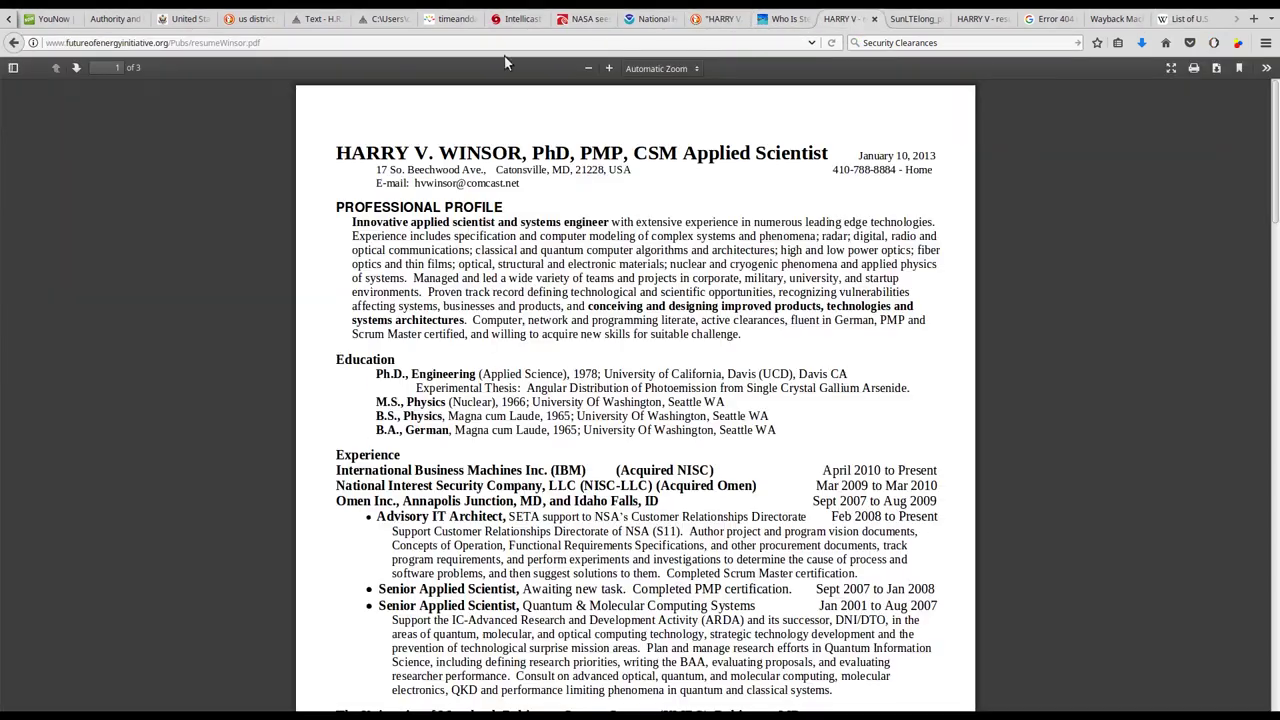
click(15, 43)
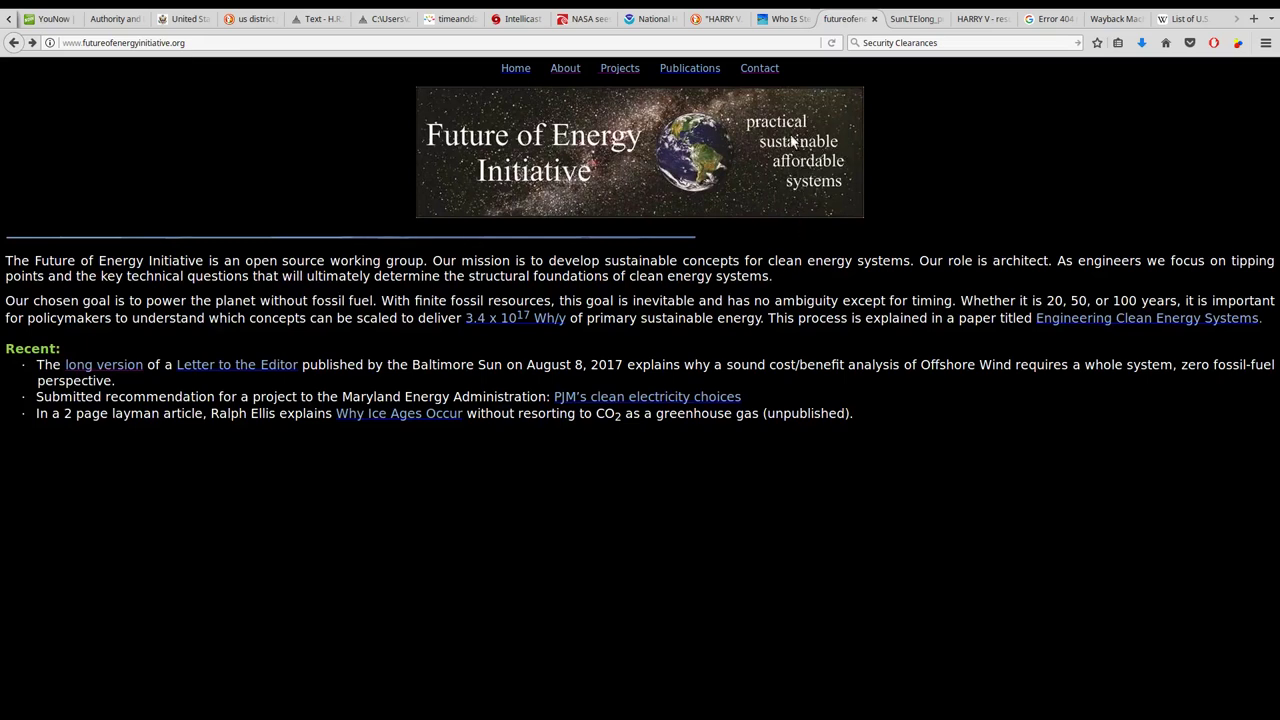
click(765, 72)
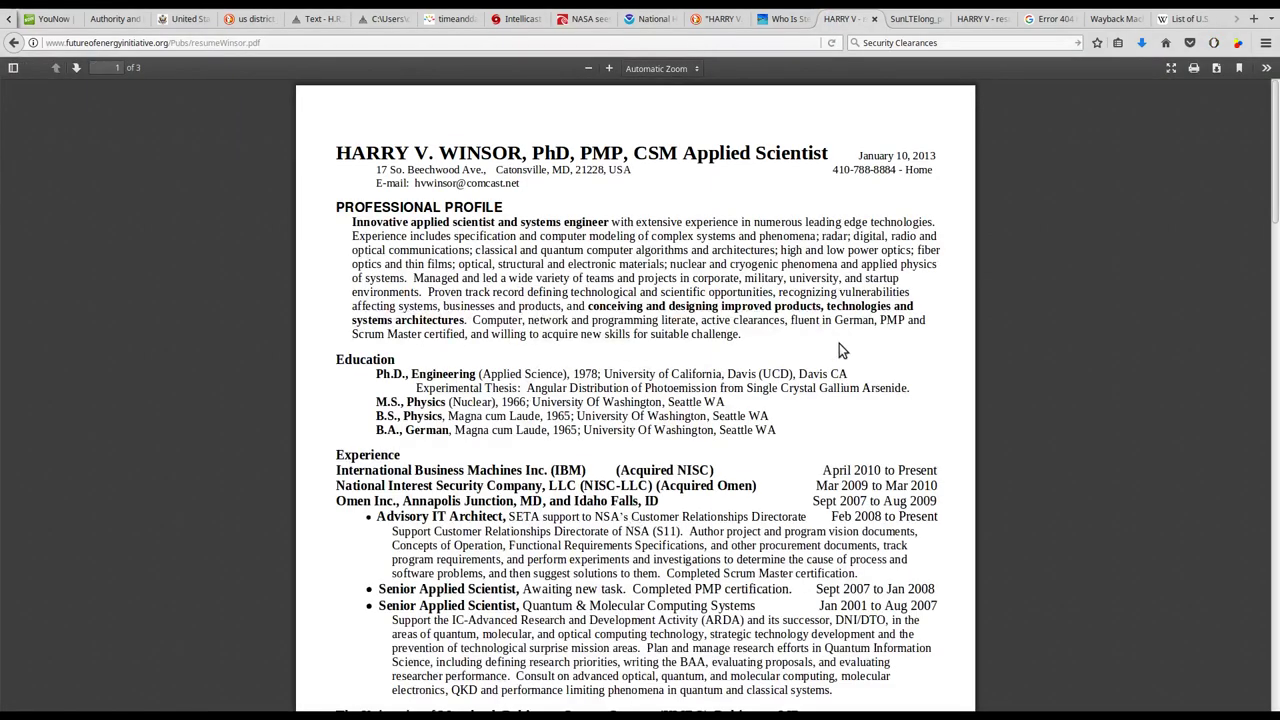
scroll(770, 318, down, 1)
scroll(770, 318, down, 3)
scroll(769, 318, down, 5)
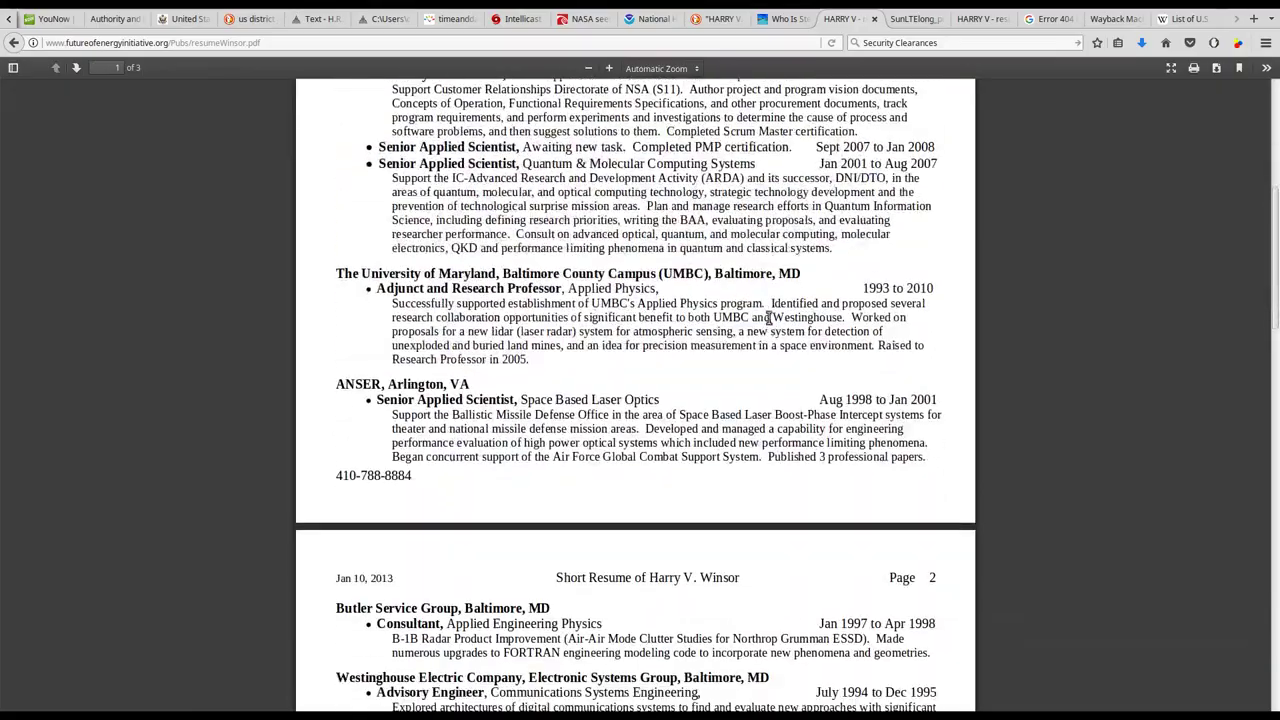
scroll(769, 318, down, 4)
scroll(769, 318, down, 5)
scroll(769, 318, down, 5)
scroll(770, 318, down, 5)
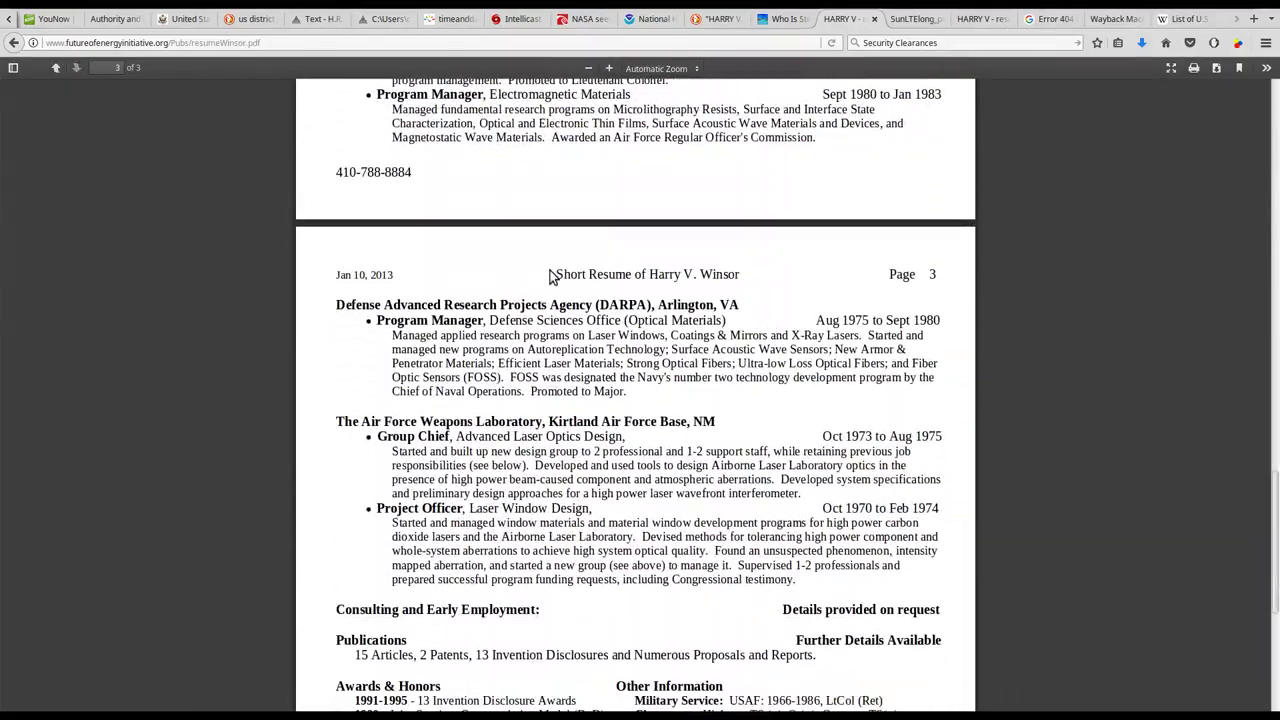
drag(556, 275, 743, 276)
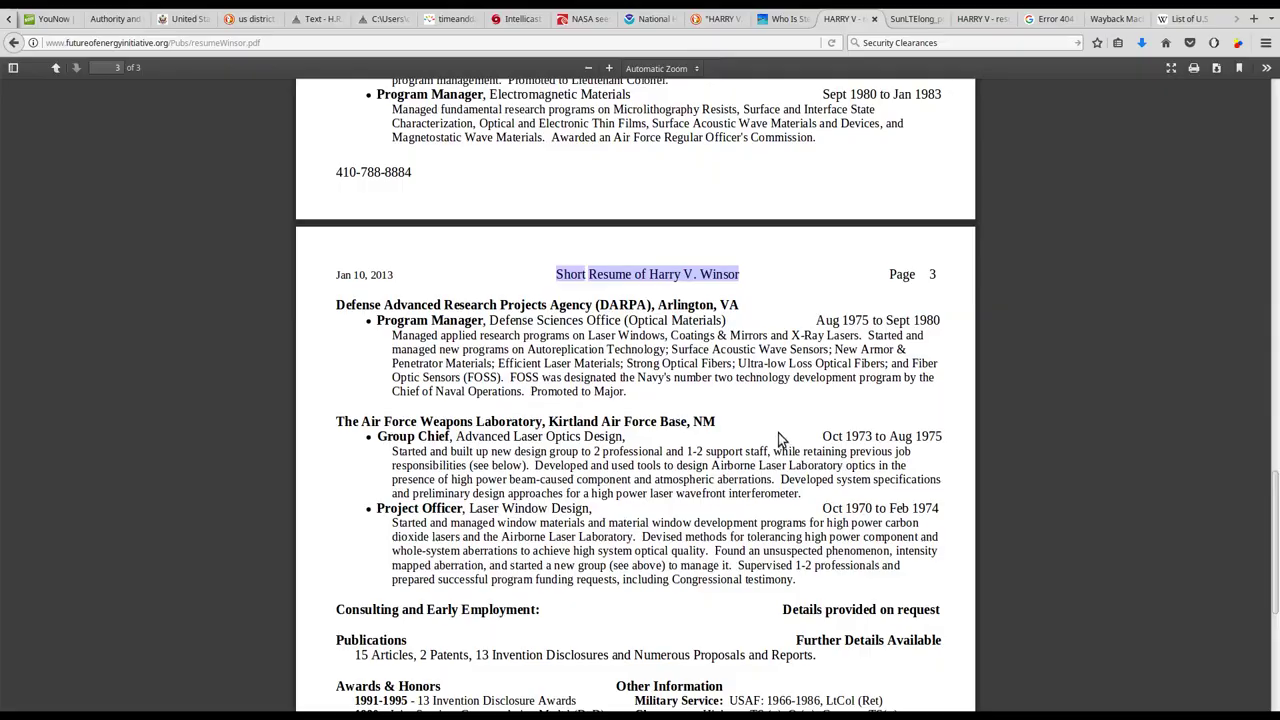
scroll(777, 425, down, 4)
scroll(777, 422, up, 4)
scroll(777, 422, up, 6)
scroll(777, 422, up, 7)
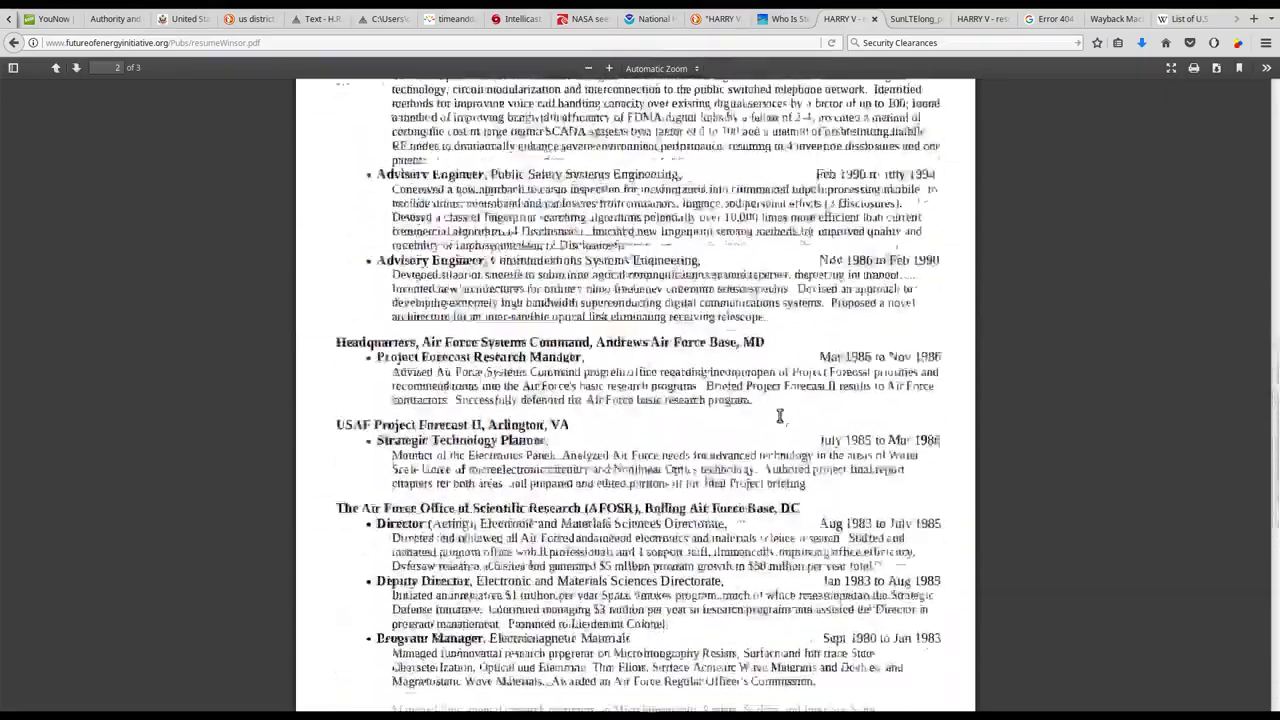
scroll(780, 421, up, 4)
scroll(779, 418, up, 3)
scroll(779, 409, up, 5)
scroll(775, 400, up, 1)
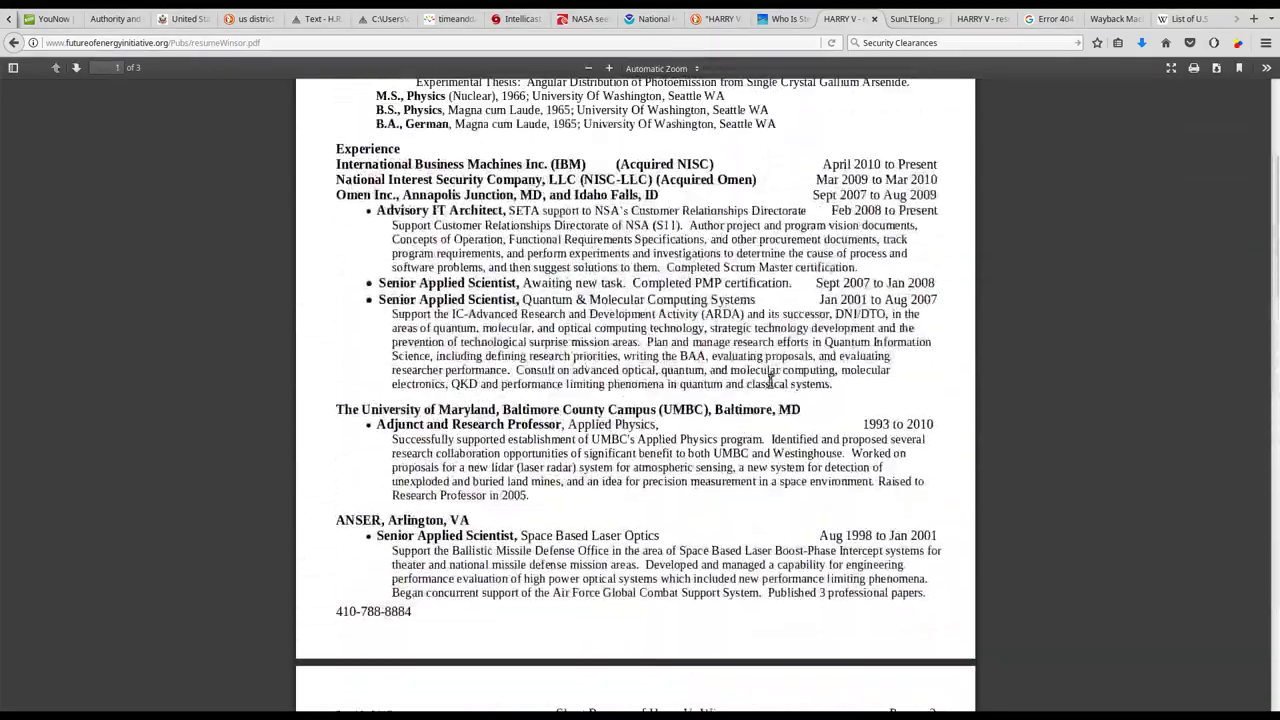
scroll(768, 385, up, 1)
scroll(768, 385, up, 4)
scroll(770, 380, down, 2)
scroll(771, 375, down, 5)
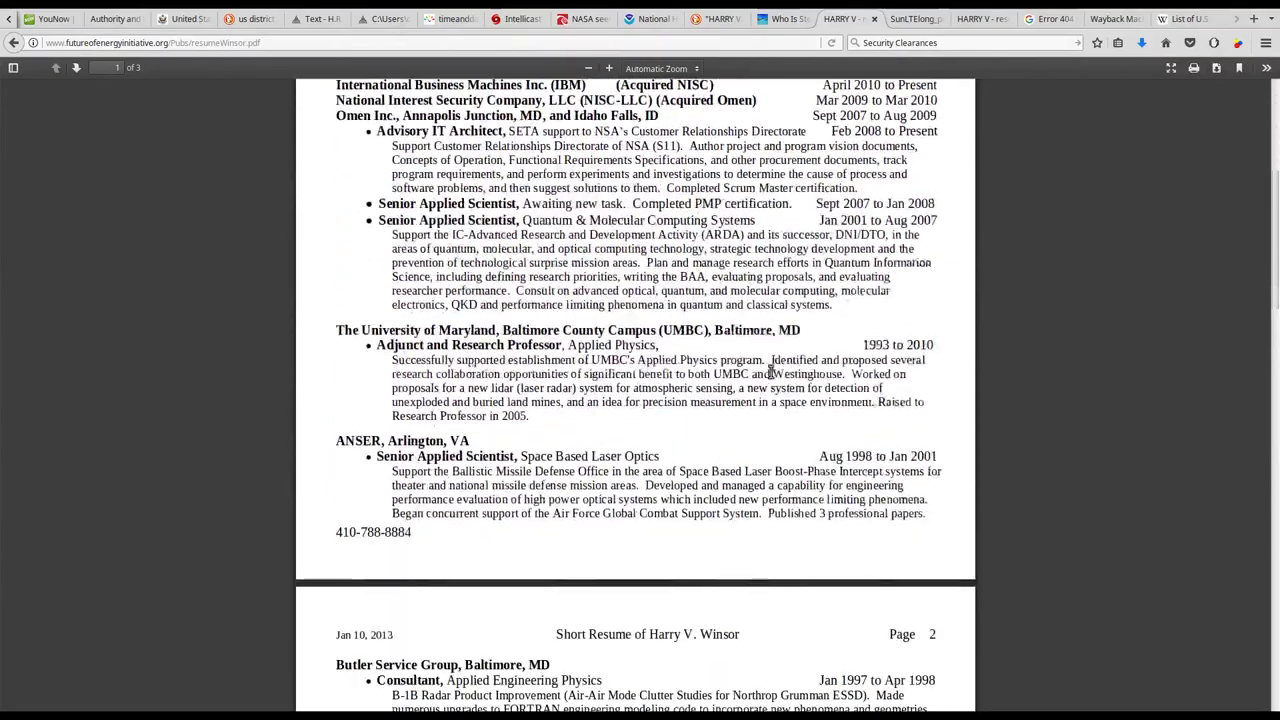
scroll(770, 372, down, 5)
scroll(769, 371, down, 4)
scroll(769, 371, down, 2)
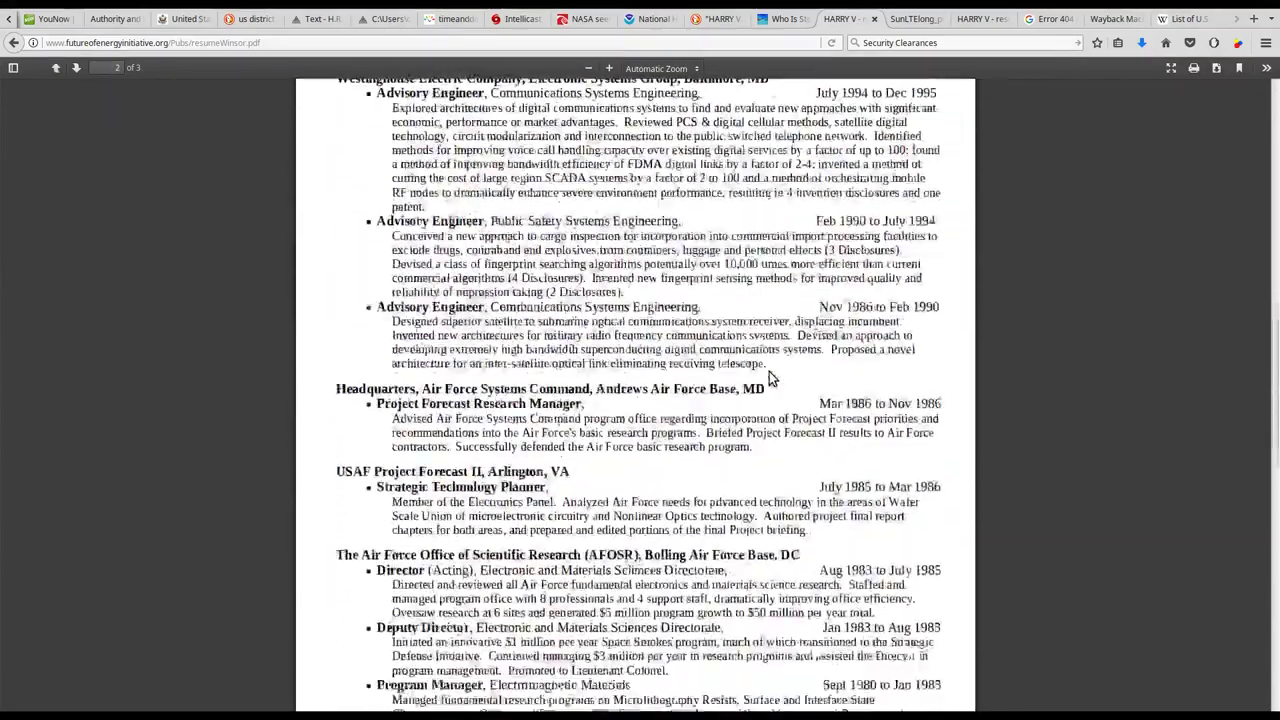
scroll(769, 371, down, 2)
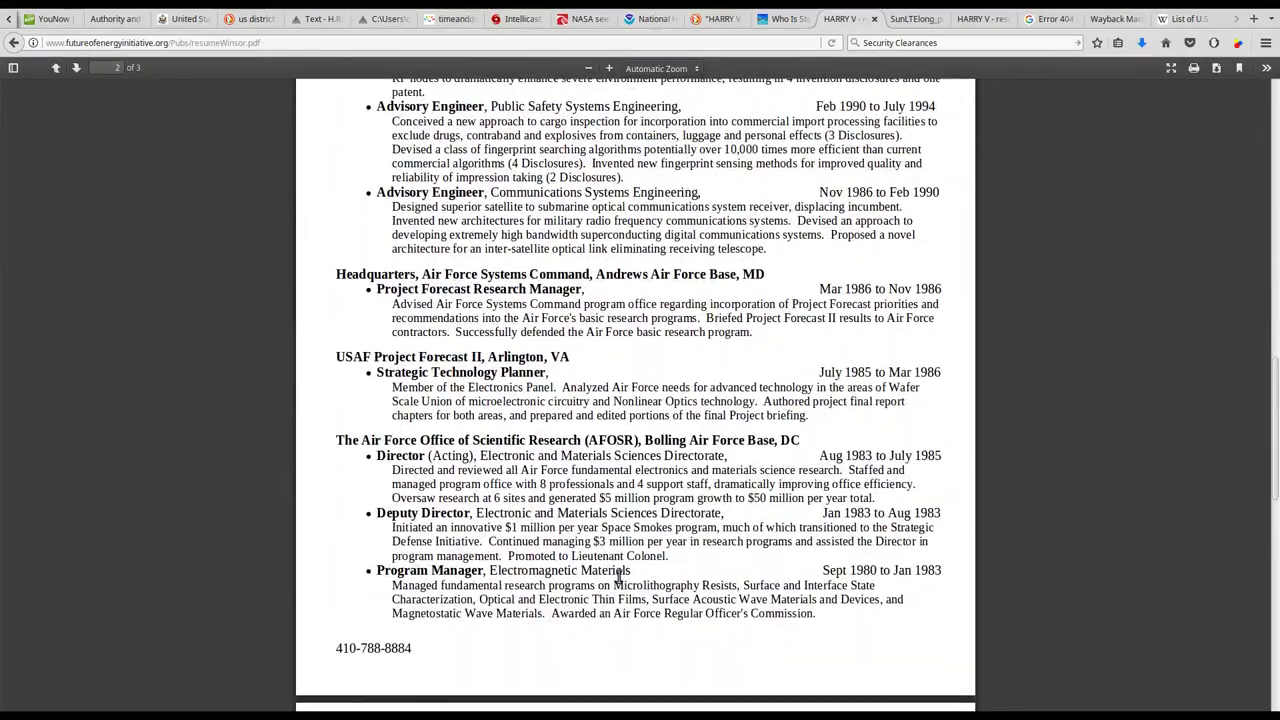
scroll(618, 570, down, 4)
scroll(615, 568, down, 1)
scroll(615, 567, down, 2)
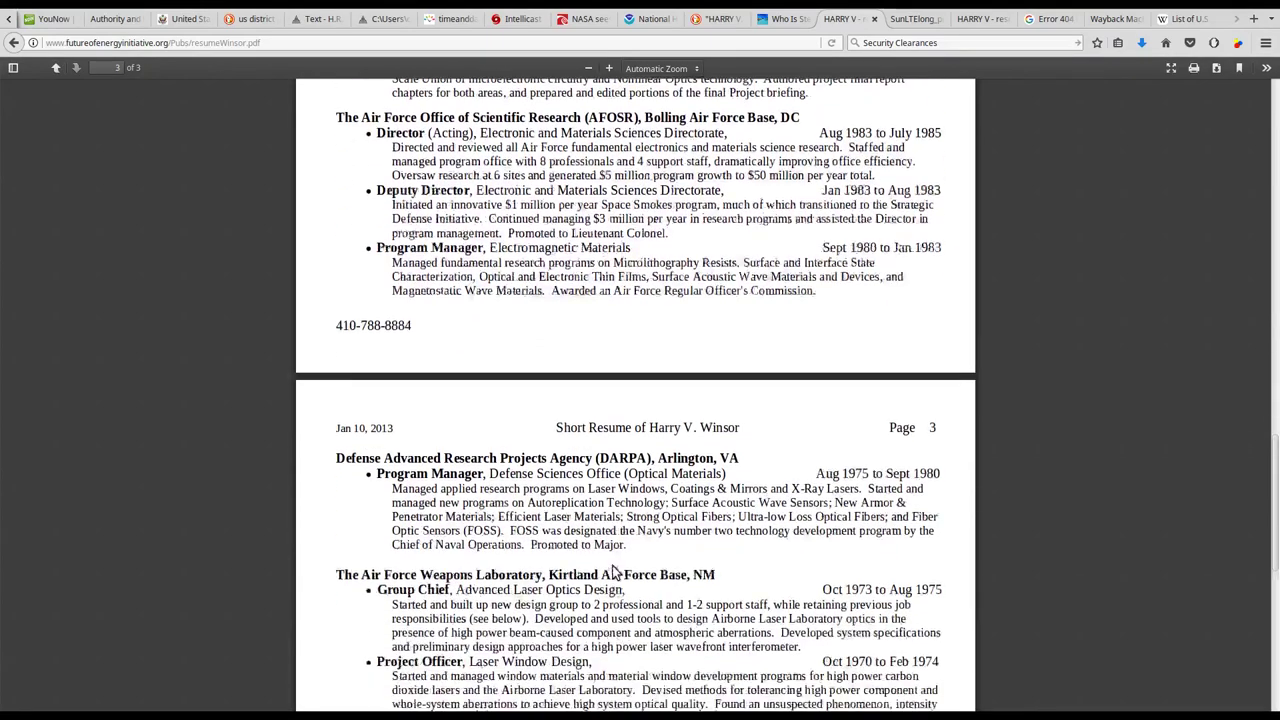
scroll(615, 567, down, 2)
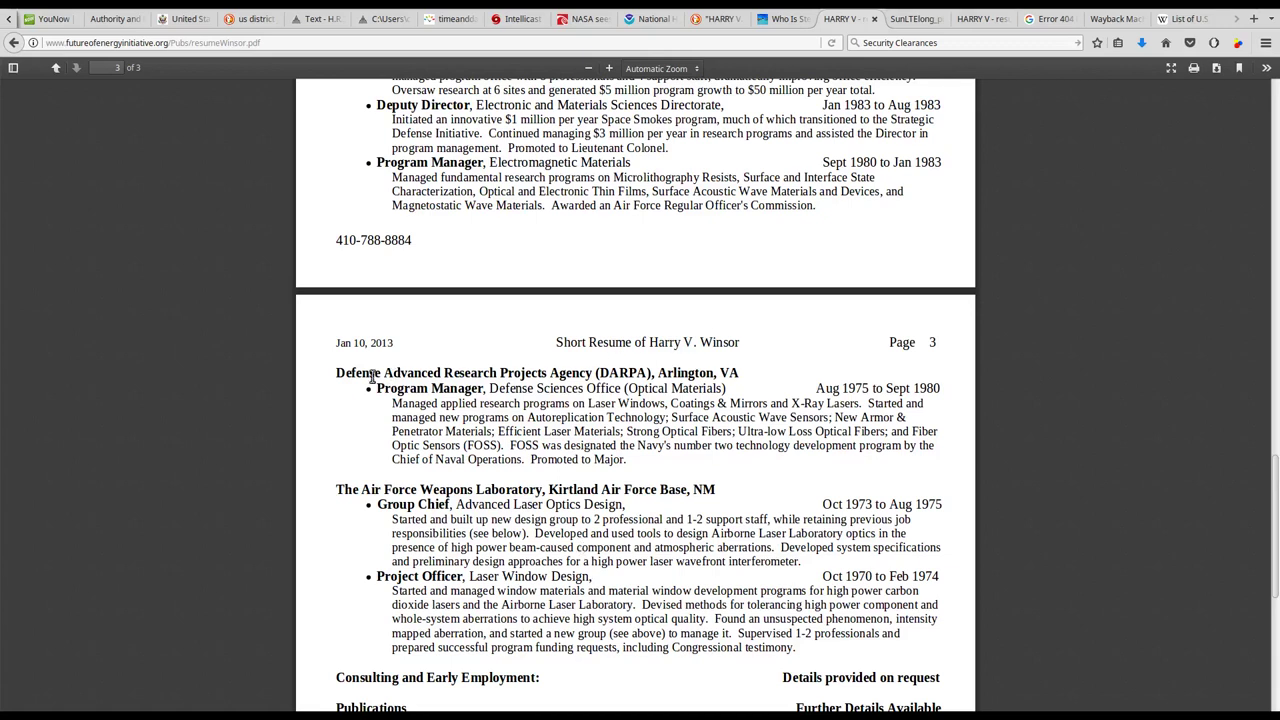
drag(340, 373, 745, 378)
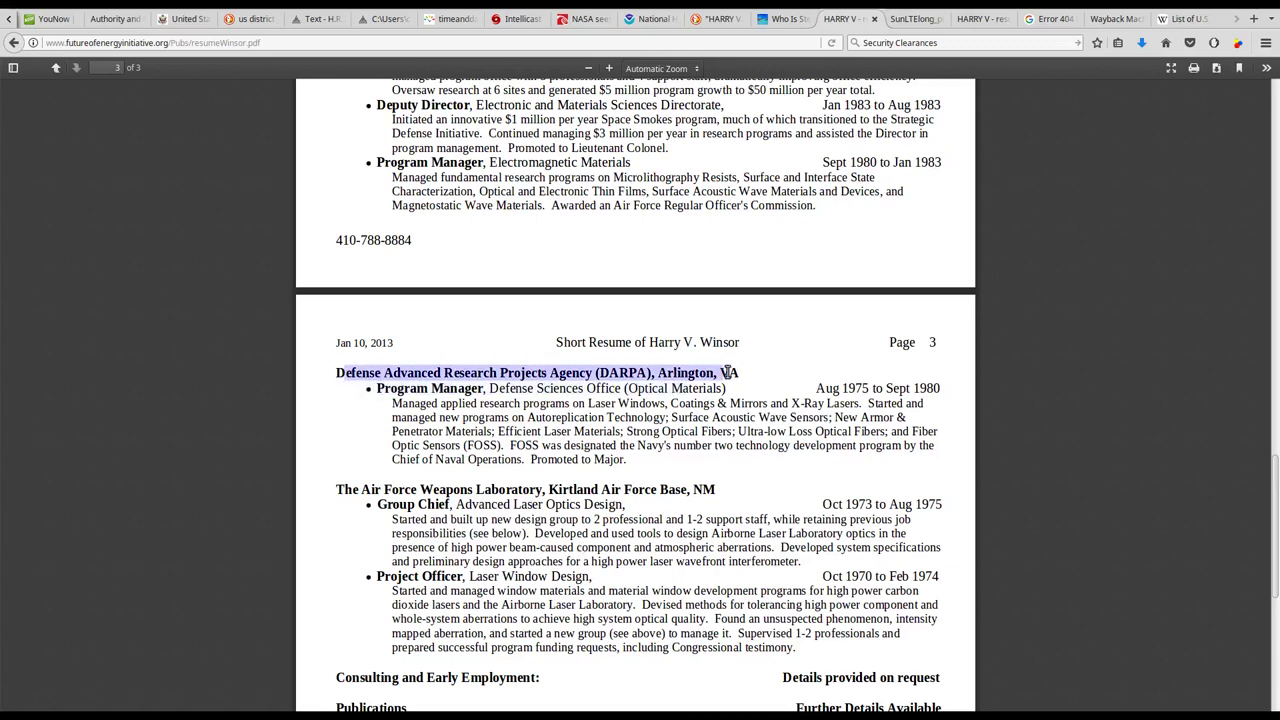
click(742, 410)
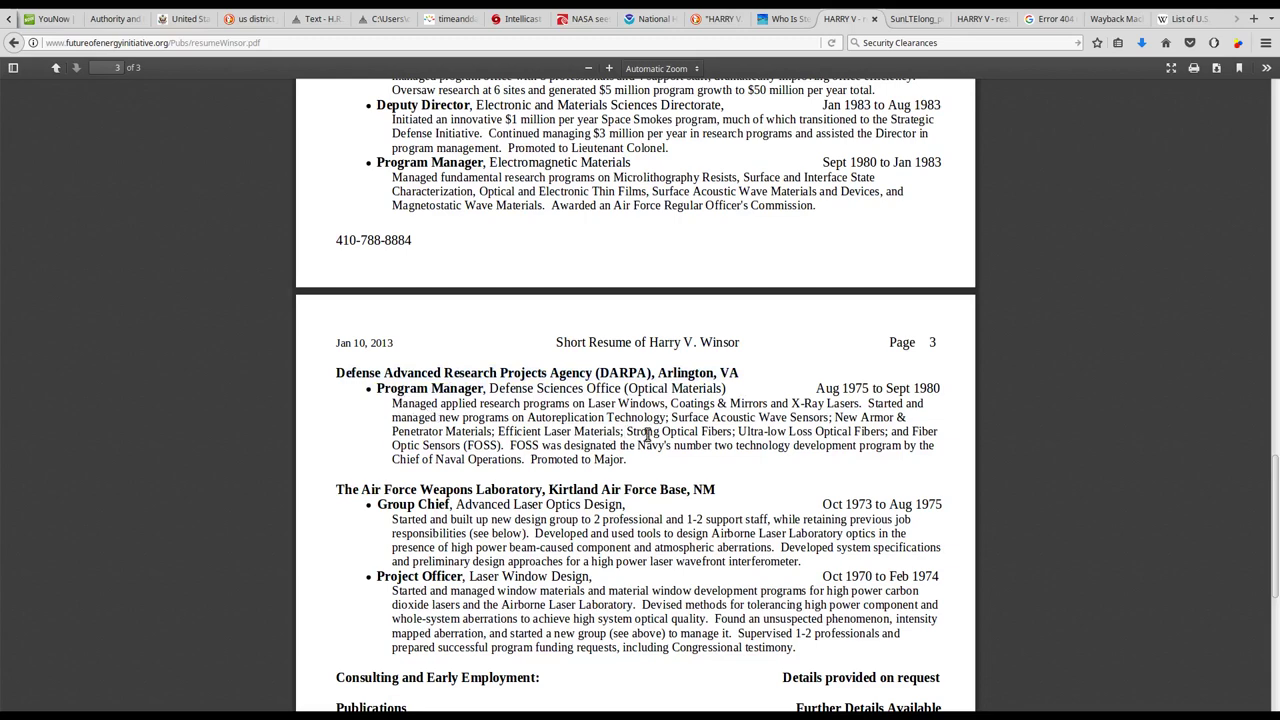
scroll(636, 437, up, 1)
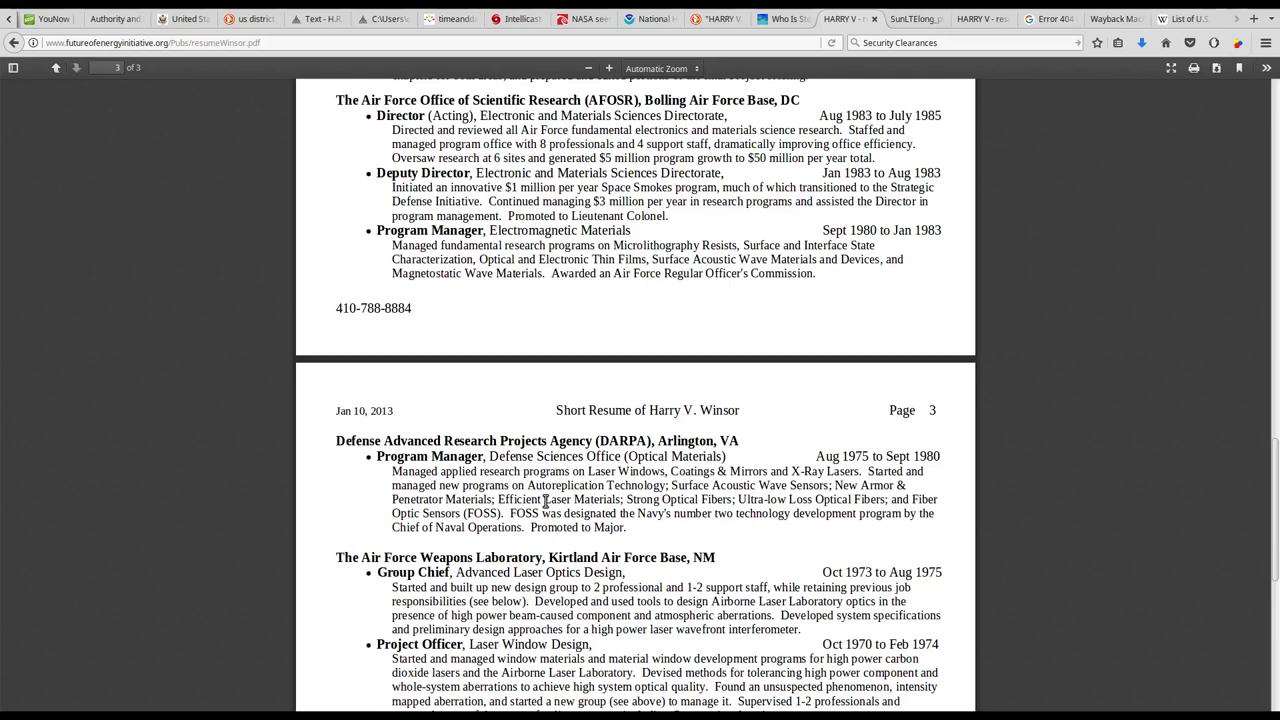
scroll(545, 502, up, 1)
scroll(545, 502, up, 1)
scroll(545, 502, up, 1)
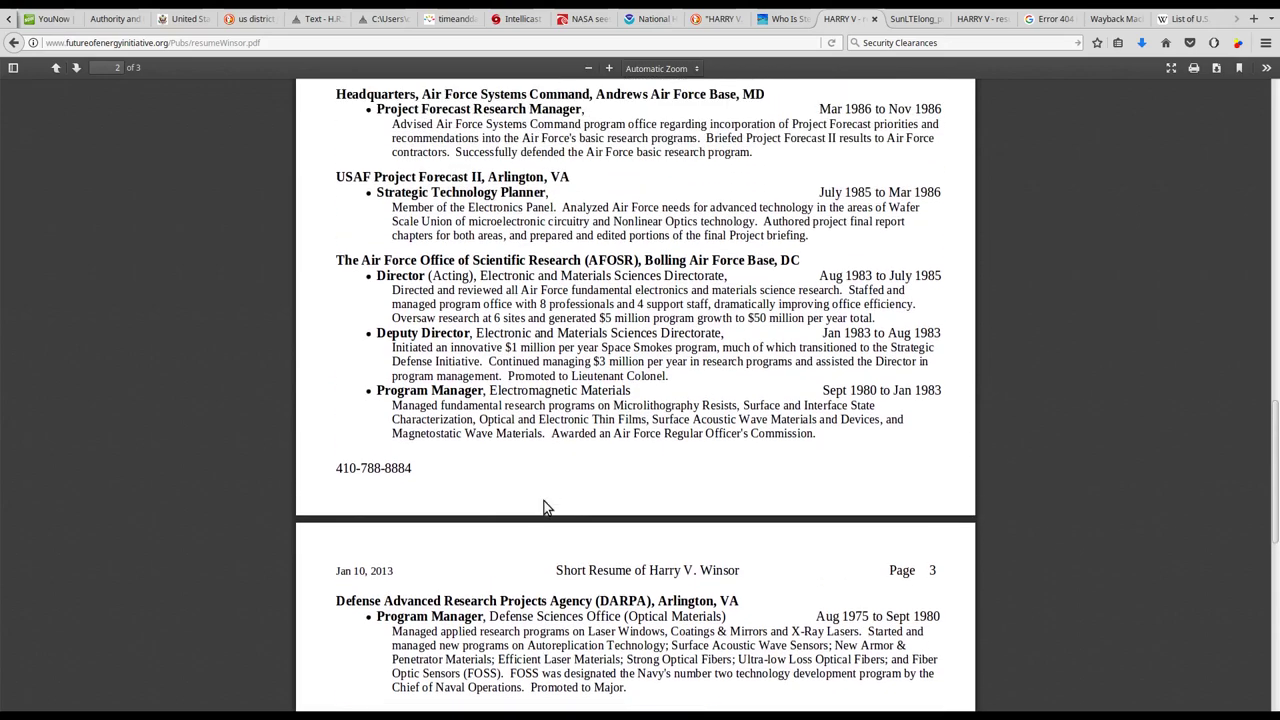
scroll(545, 505, up, 1)
scroll(545, 508, up, 1)
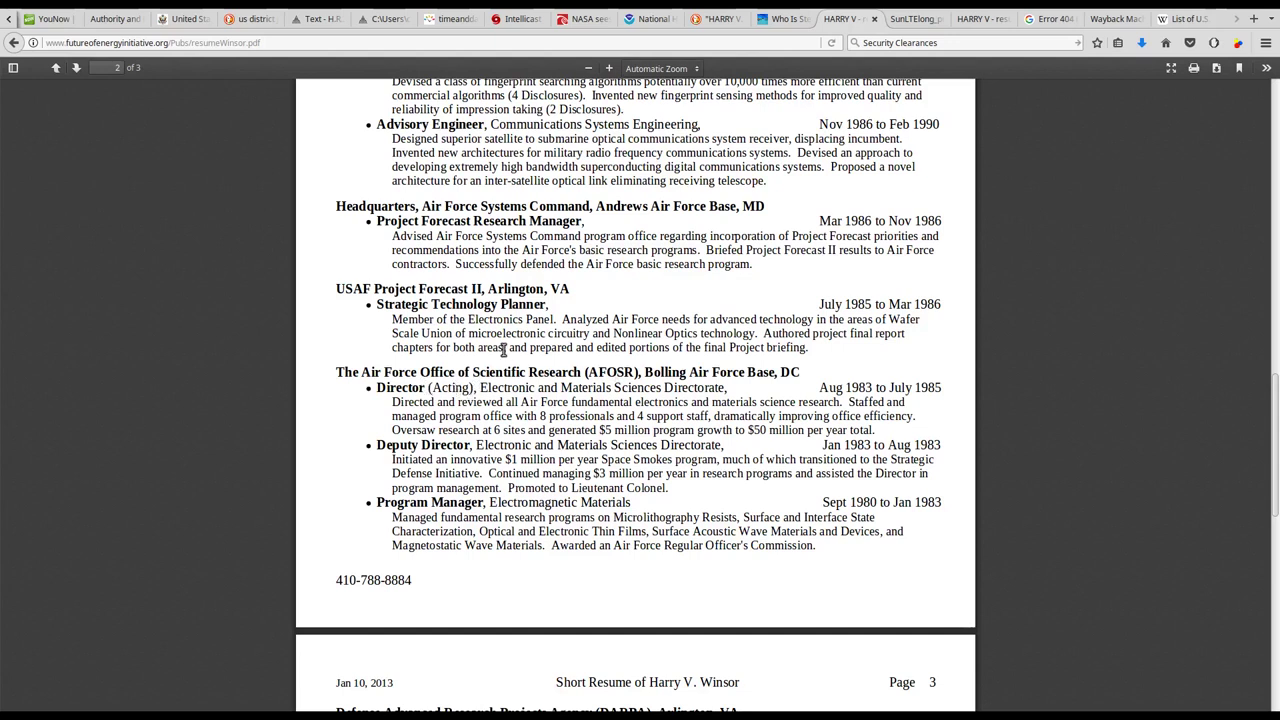
scroll(503, 349, up, 1)
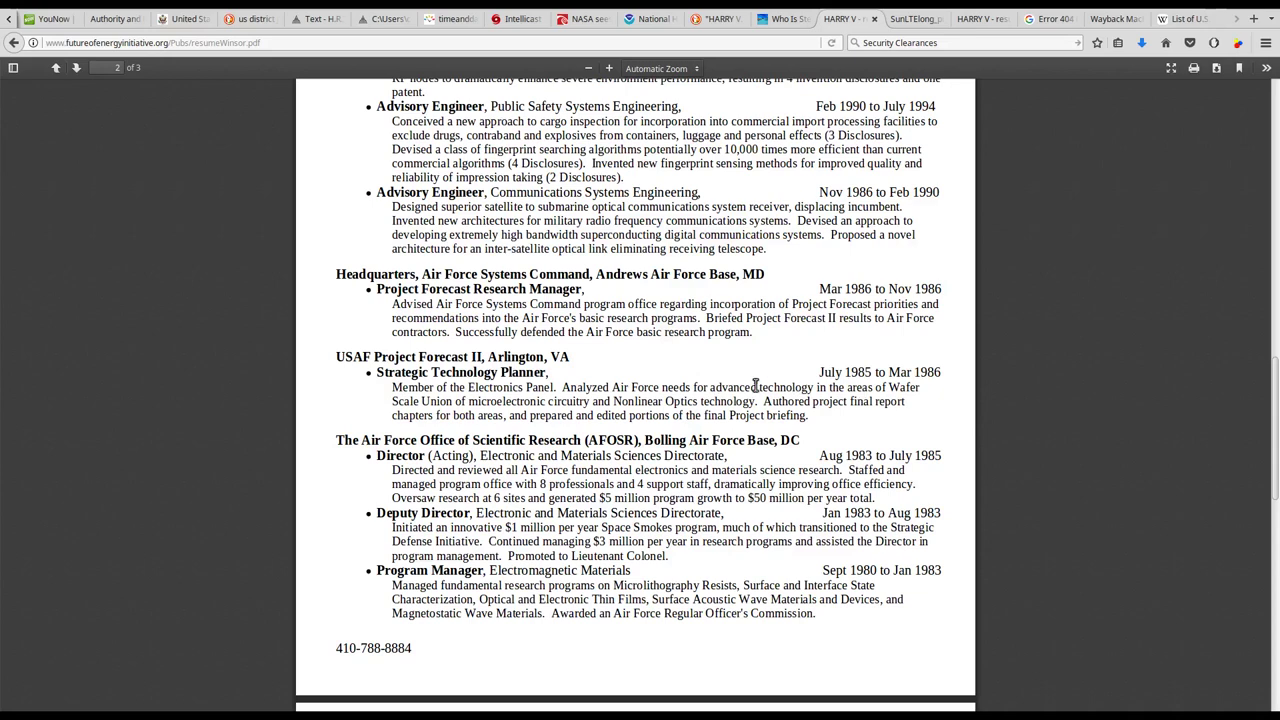
Highlight the word 'Forecast' in the USAF Project Forecast heading, then clear it.
drag(420, 358, 467, 357)
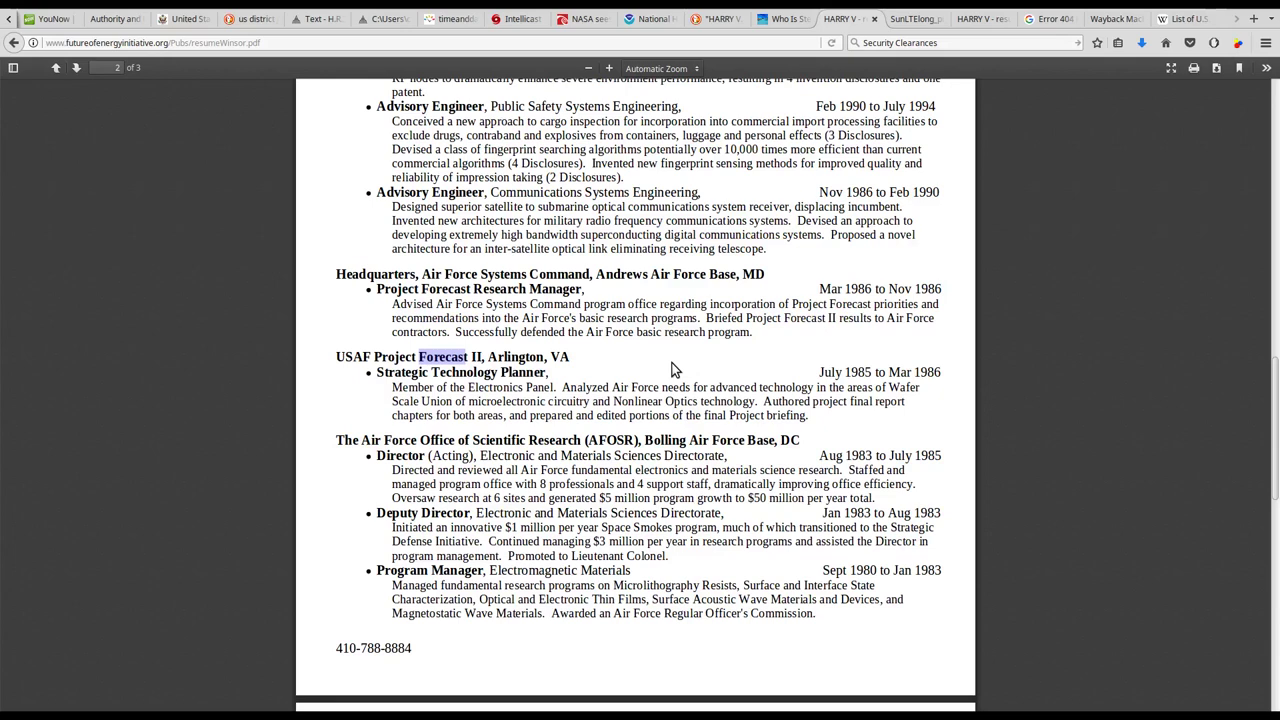
click(673, 370)
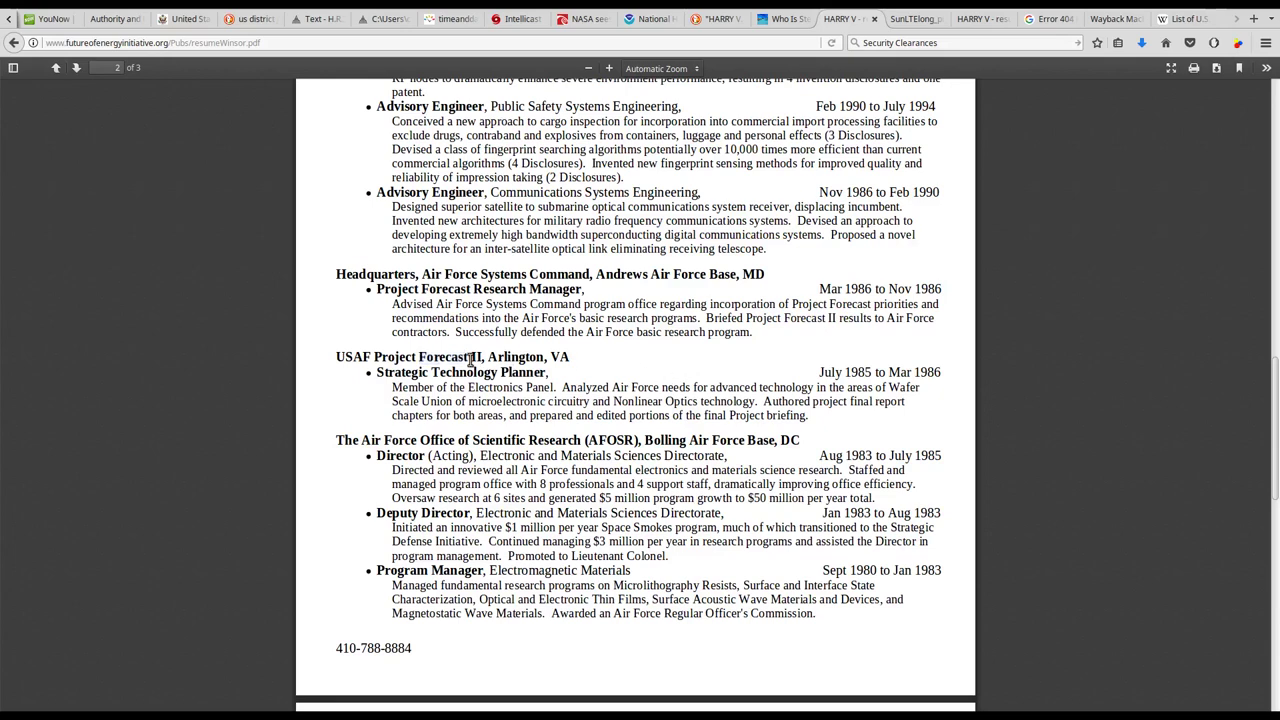
drag(468, 357, 419, 357)
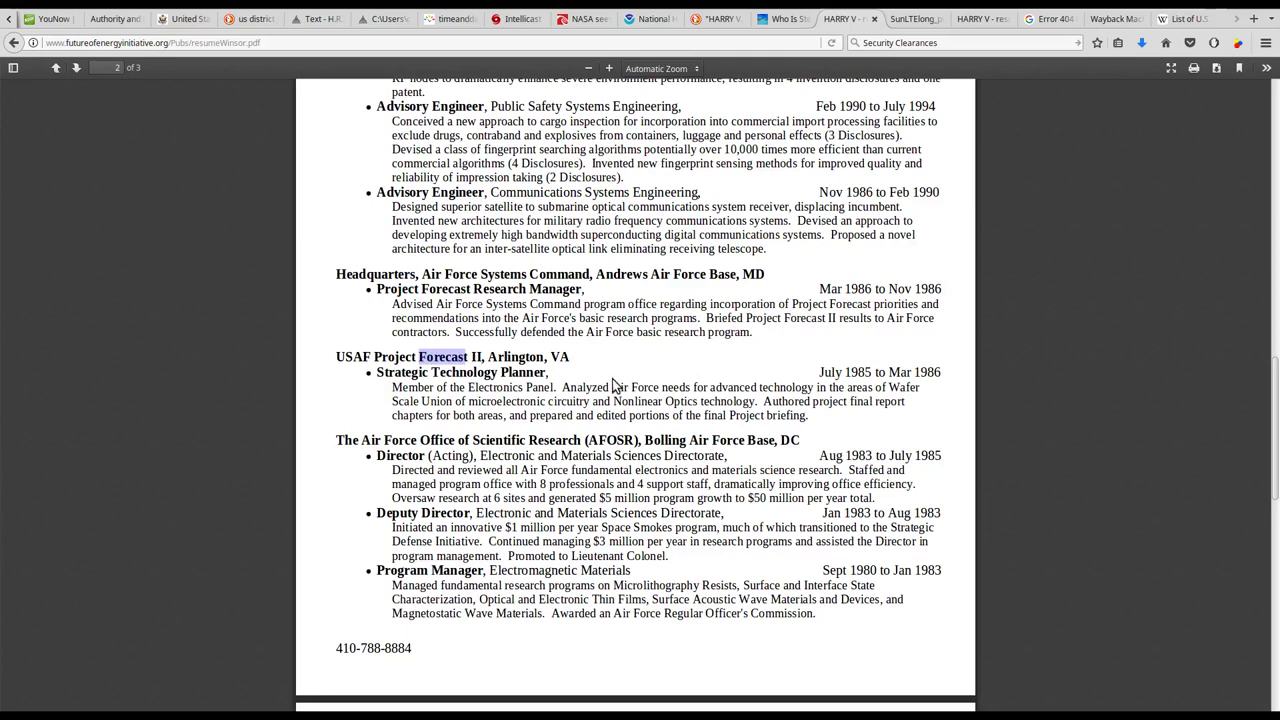
click(652, 381)
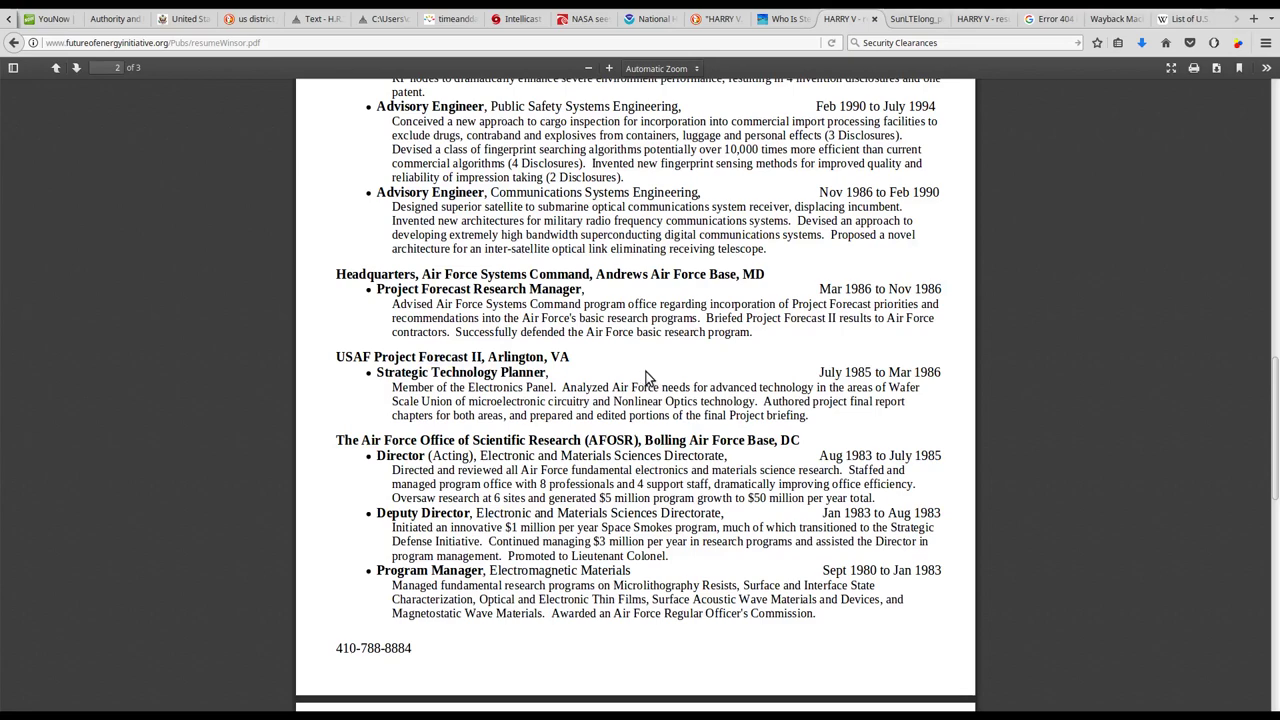
scroll(645, 378, up, 2)
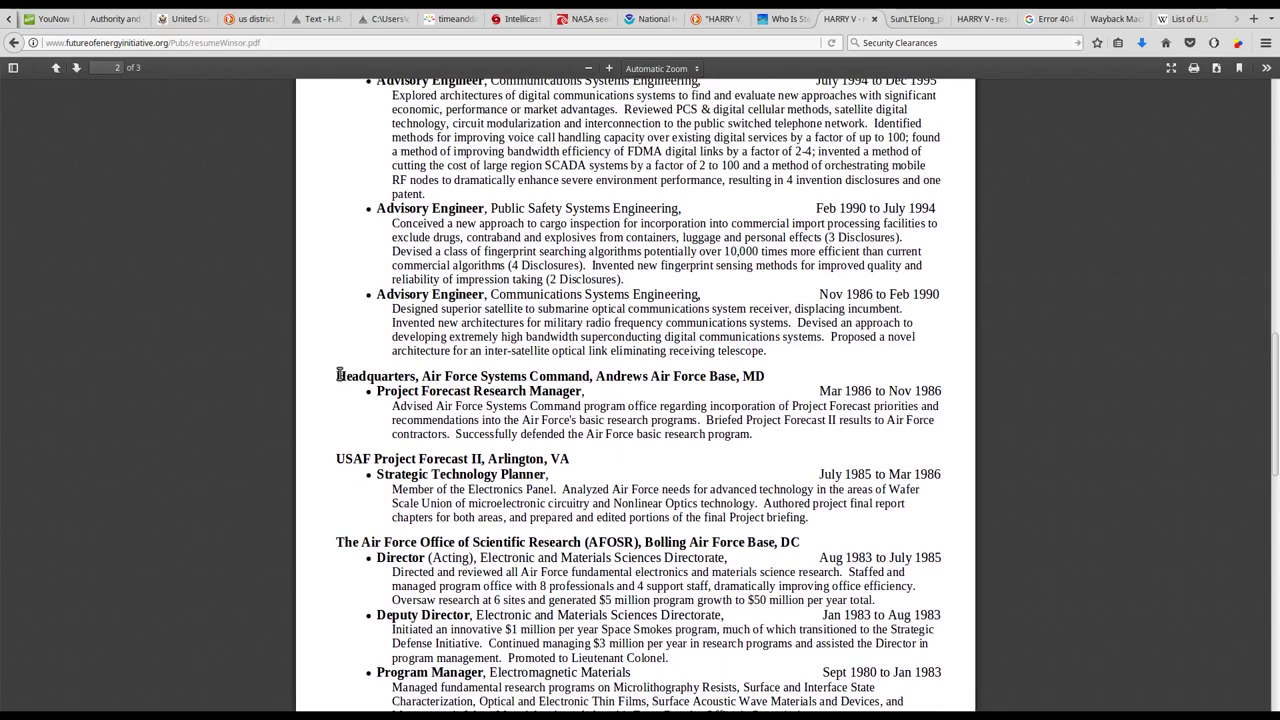
Highlight the Headquarters Air Force Systems Command heading, then clear it.
drag(345, 377, 599, 370)
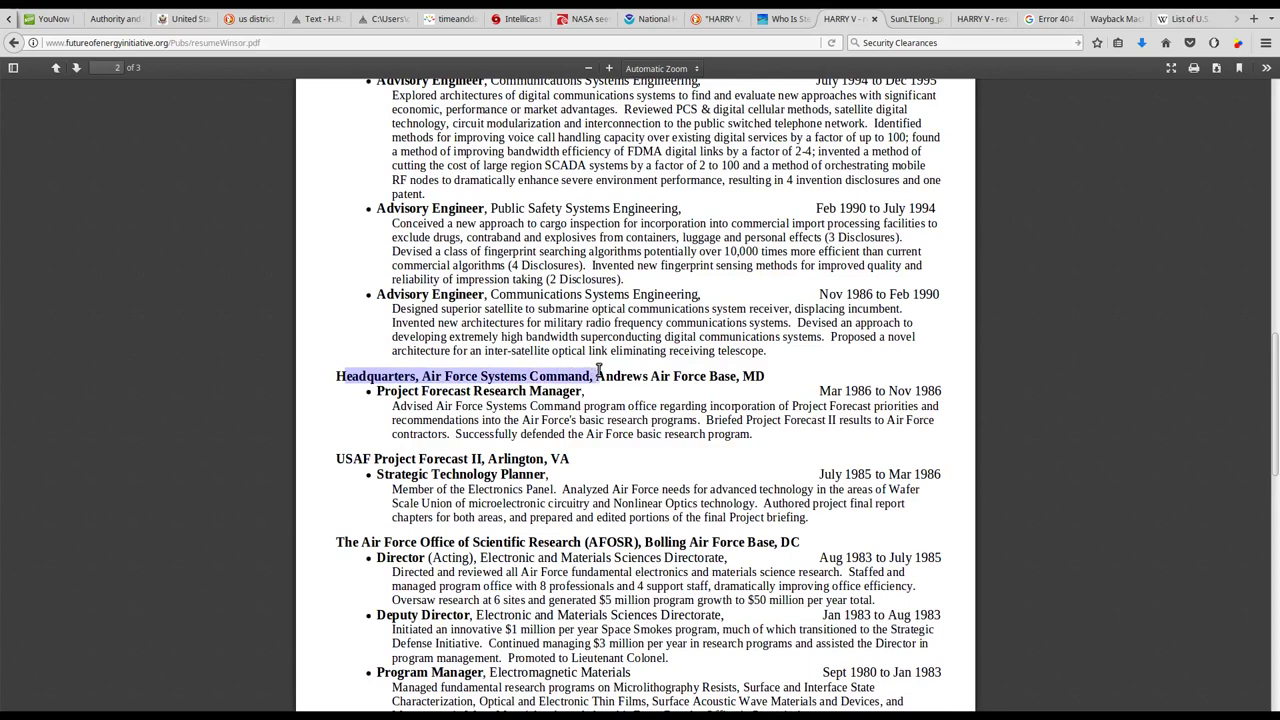
mouse_move(599, 370)
mouse_down()
mouse_move(443, 376)
mouse_move(495, 376)
mouse_up()
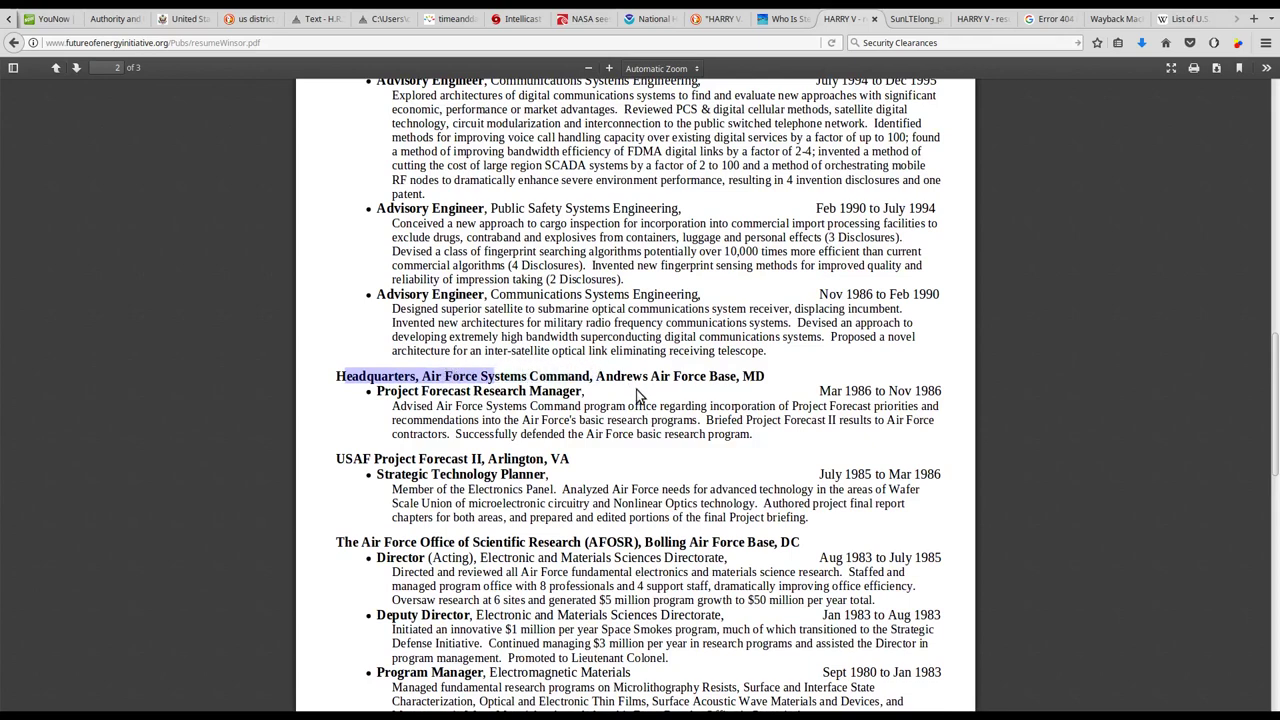
click(636, 390)
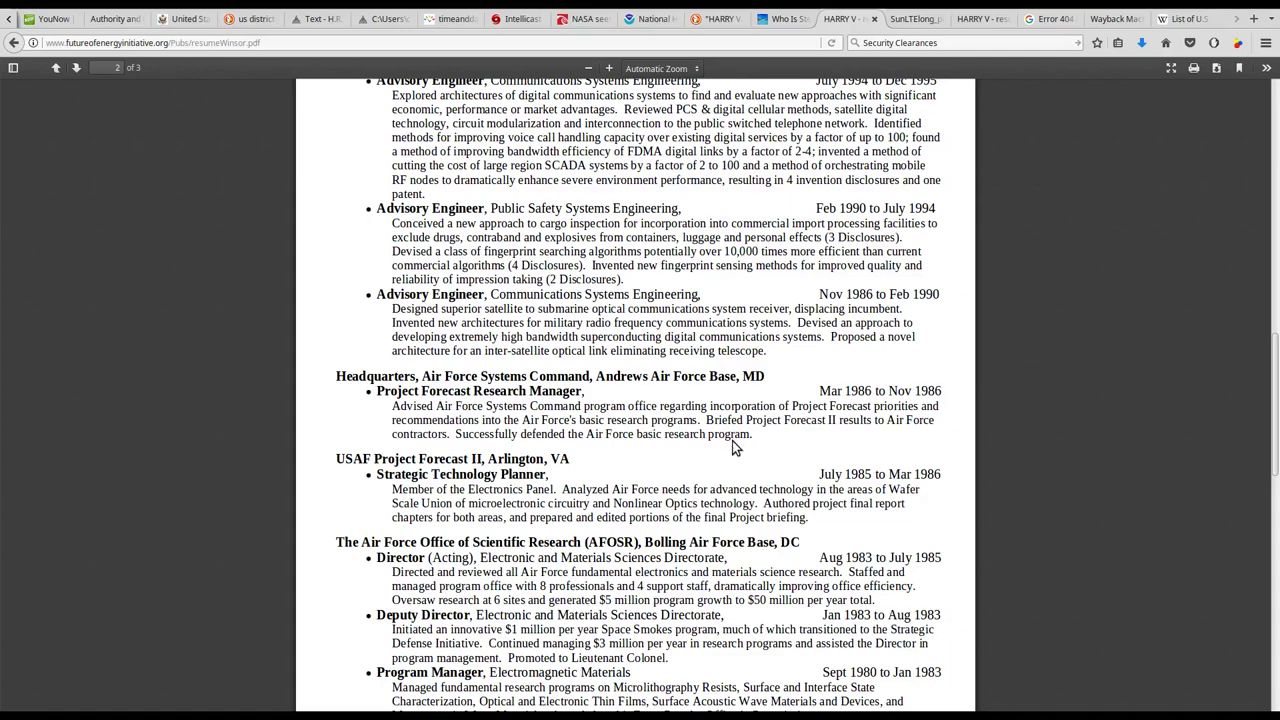
scroll(733, 447, up, 3)
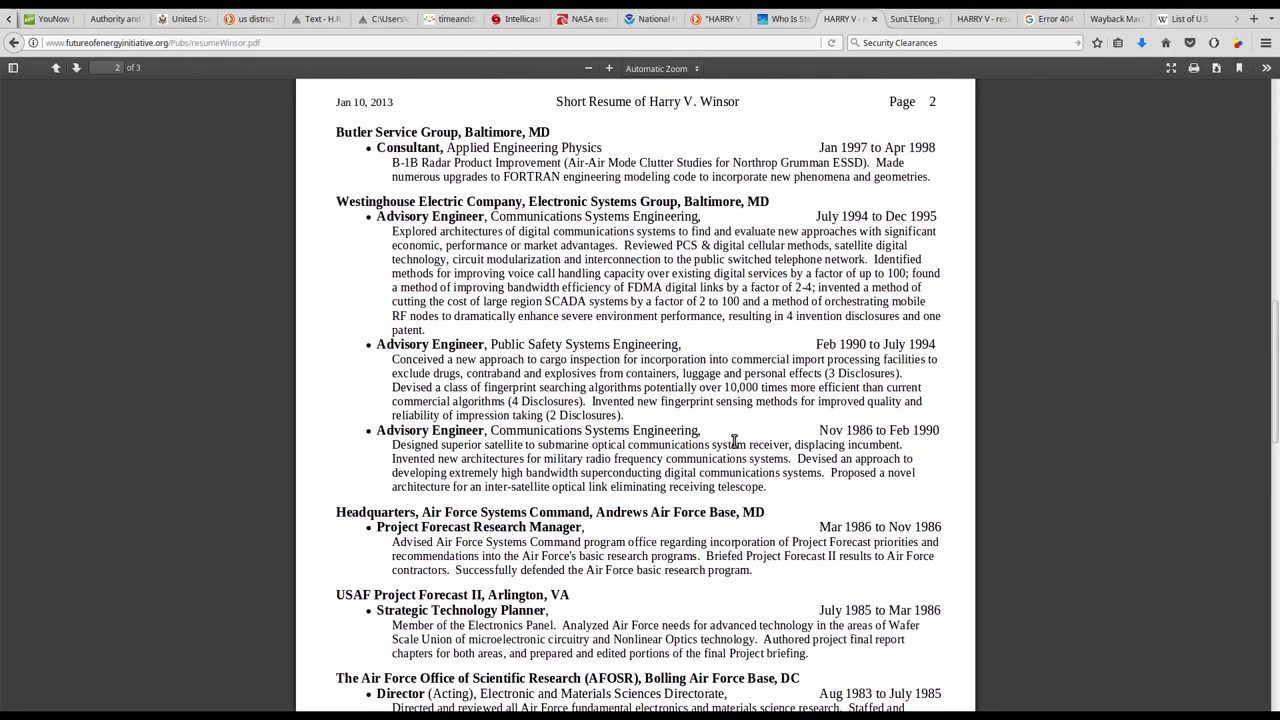
scroll(734, 441, down, 6)
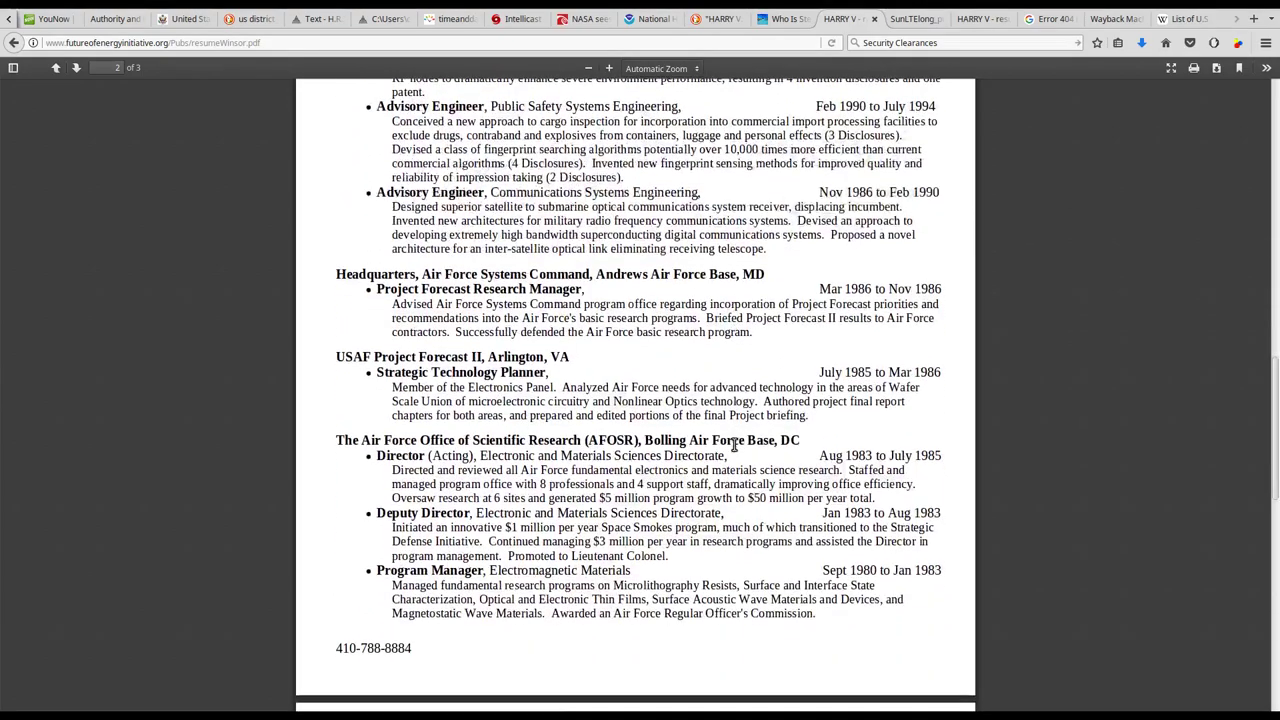
scroll(734, 445, down, 4)
scroll(733, 450, down, 4)
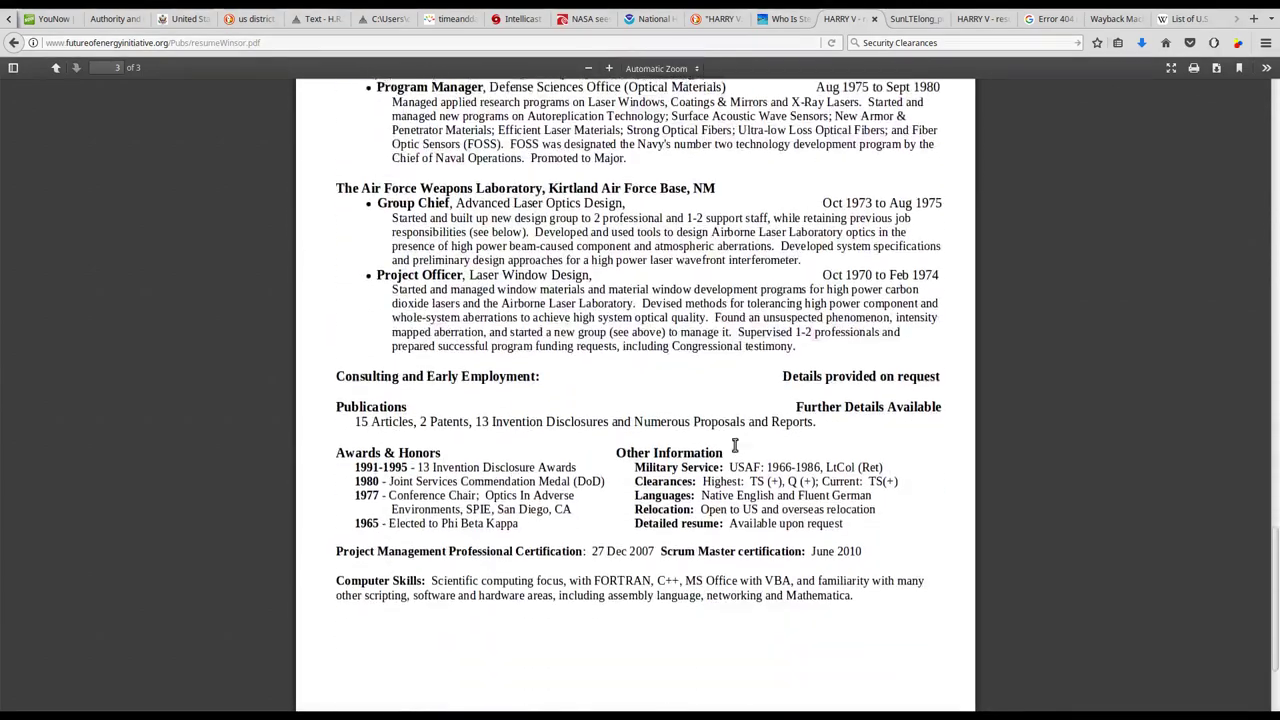
scroll(733, 450, down, 1)
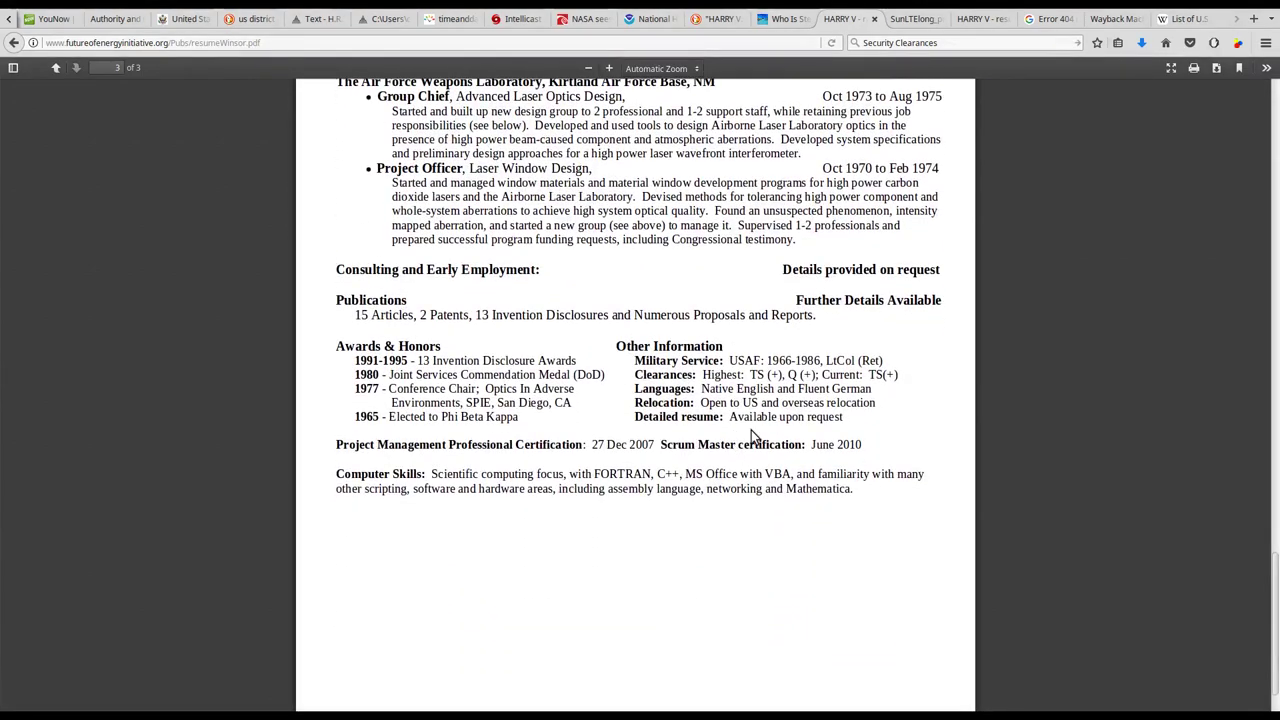
Highlight the Other Information heading on the résumé's last page.
shift+click(632, 346)
drag(632, 346, 718, 348)
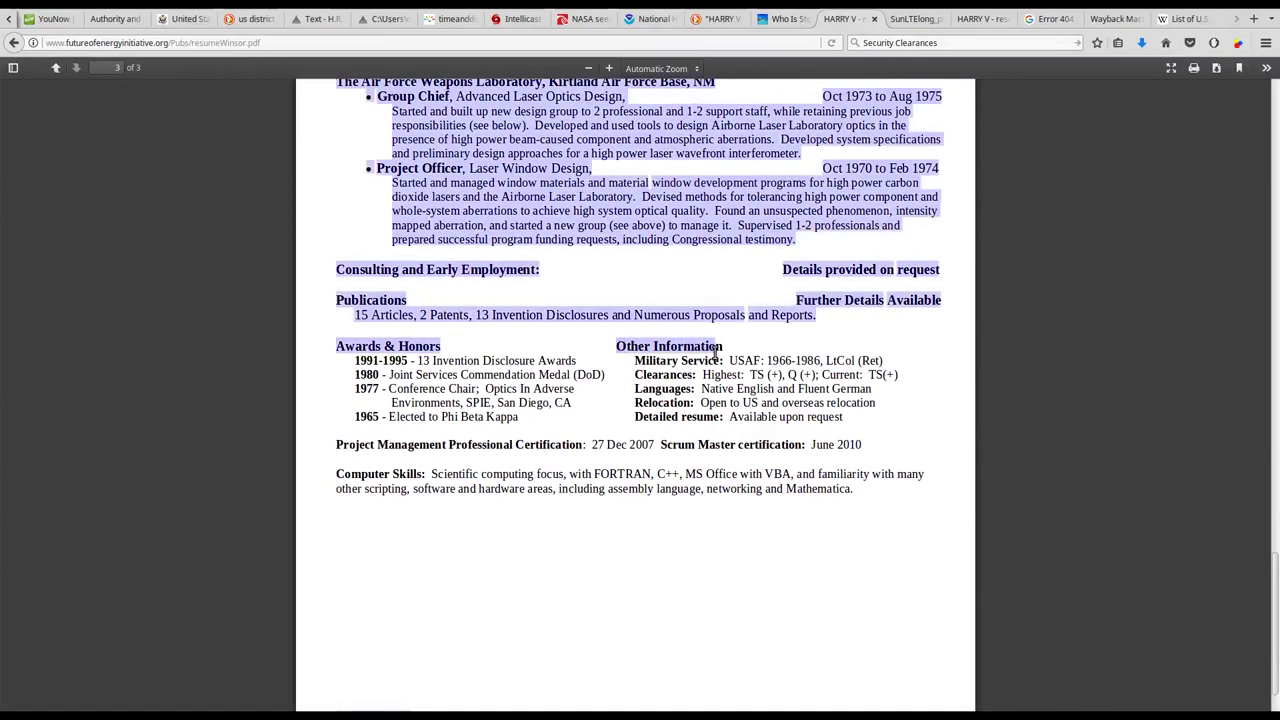
click(718, 354)
drag(722, 347, 614, 346)
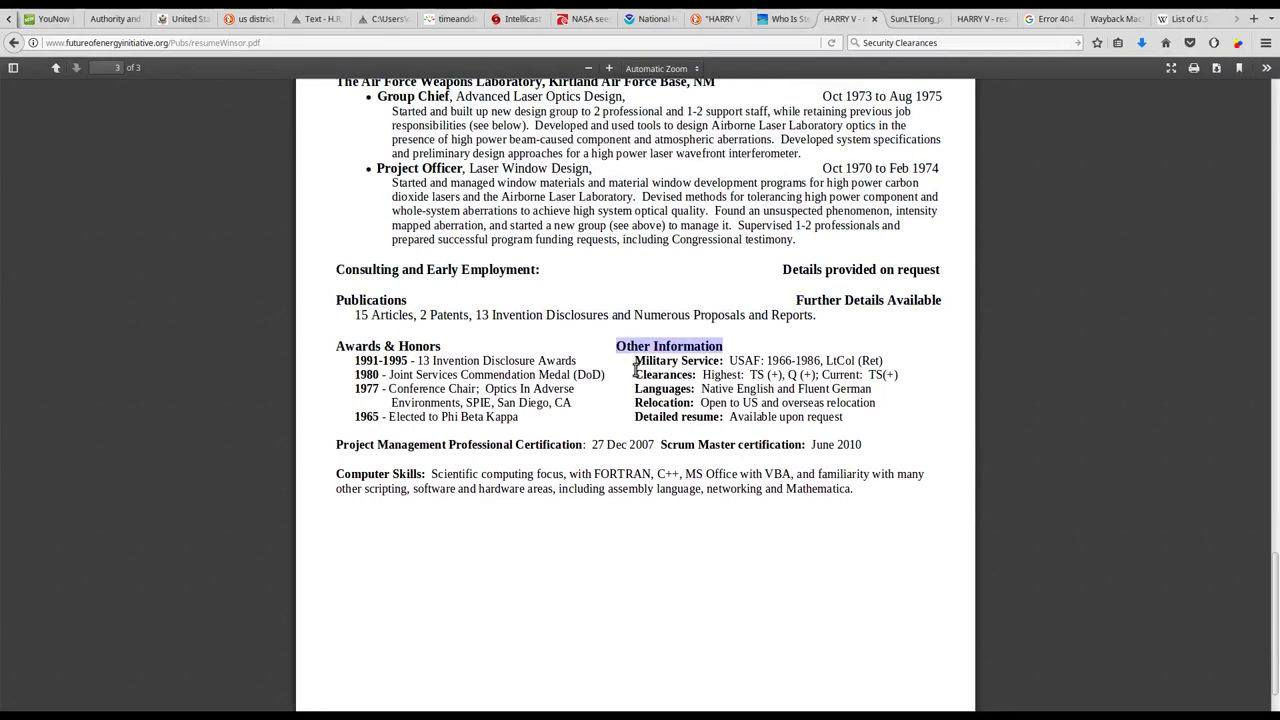
Highlight the Clearances line, then narrow the selection to 'Current: TS(+)'.
click(636, 372)
drag(636, 372, 898, 377)
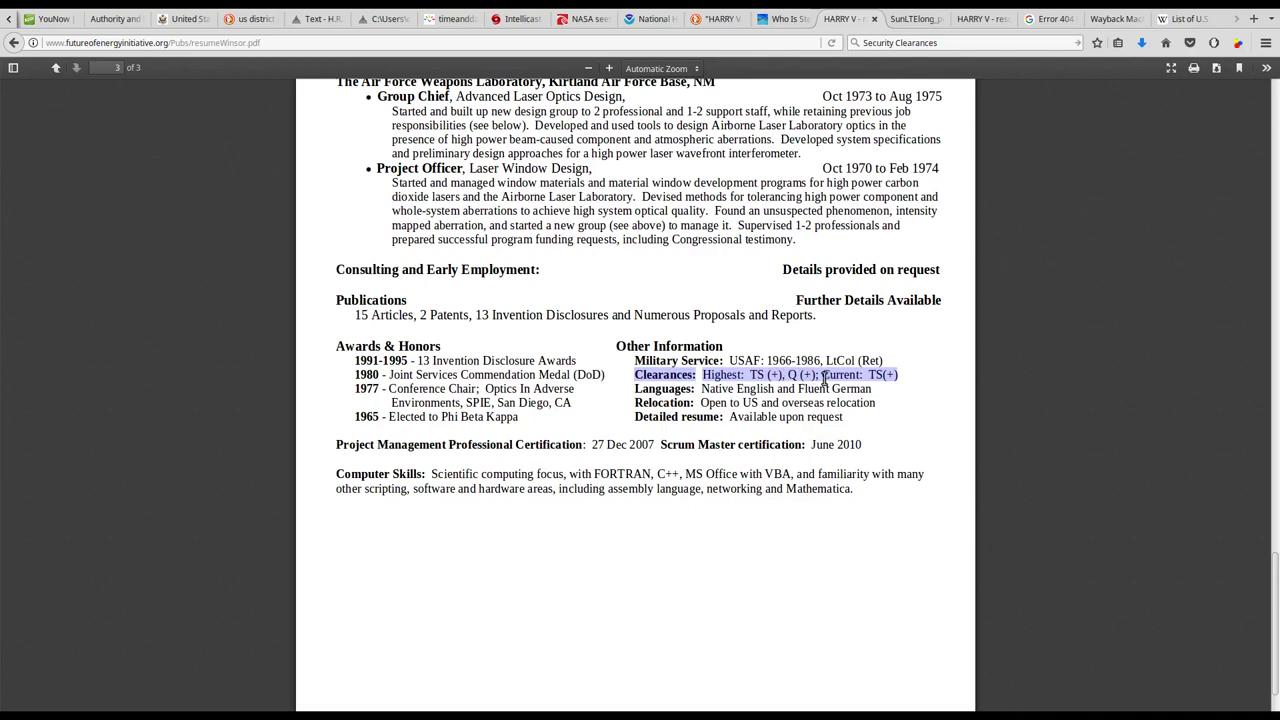
drag(823, 378, 898, 375)
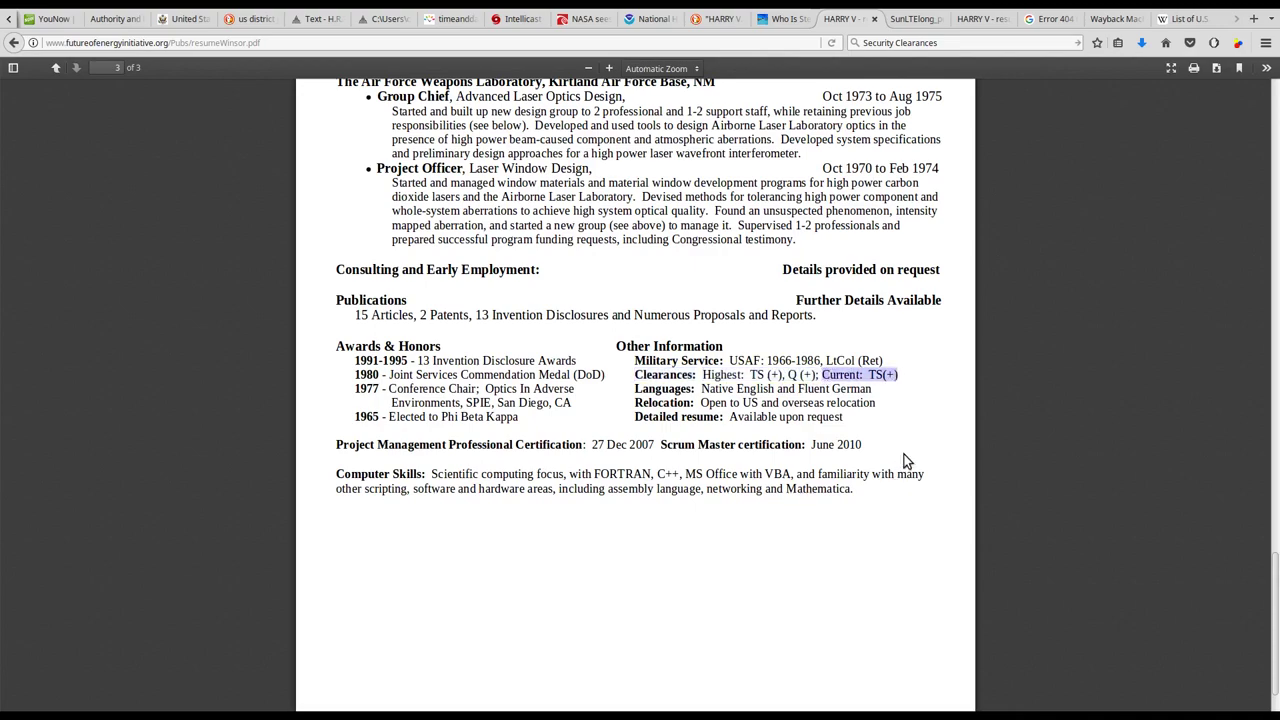
scroll(904, 454, up, 3)
scroll(877, 443, up, 4)
scroll(860, 421, up, 3)
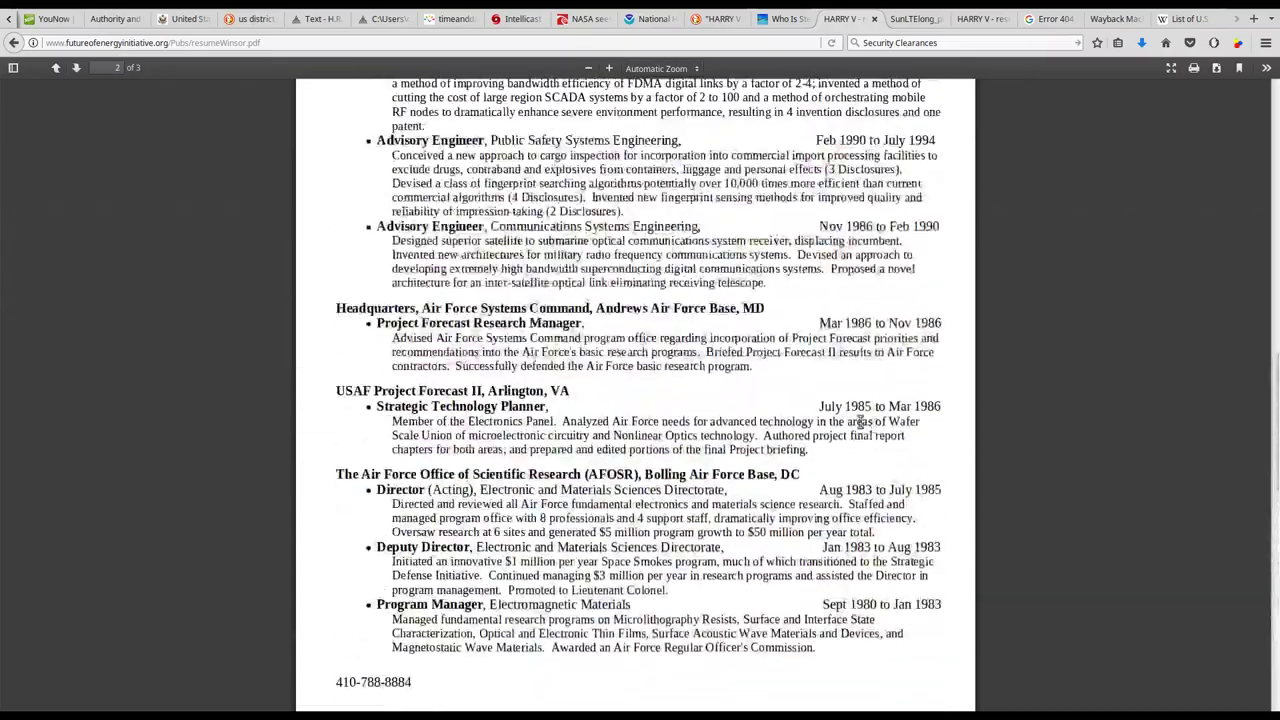
scroll(860, 421, up, 3)
scroll(858, 412, up, 3)
scroll(858, 410, up, 3)
scroll(866, 413, up, 3)
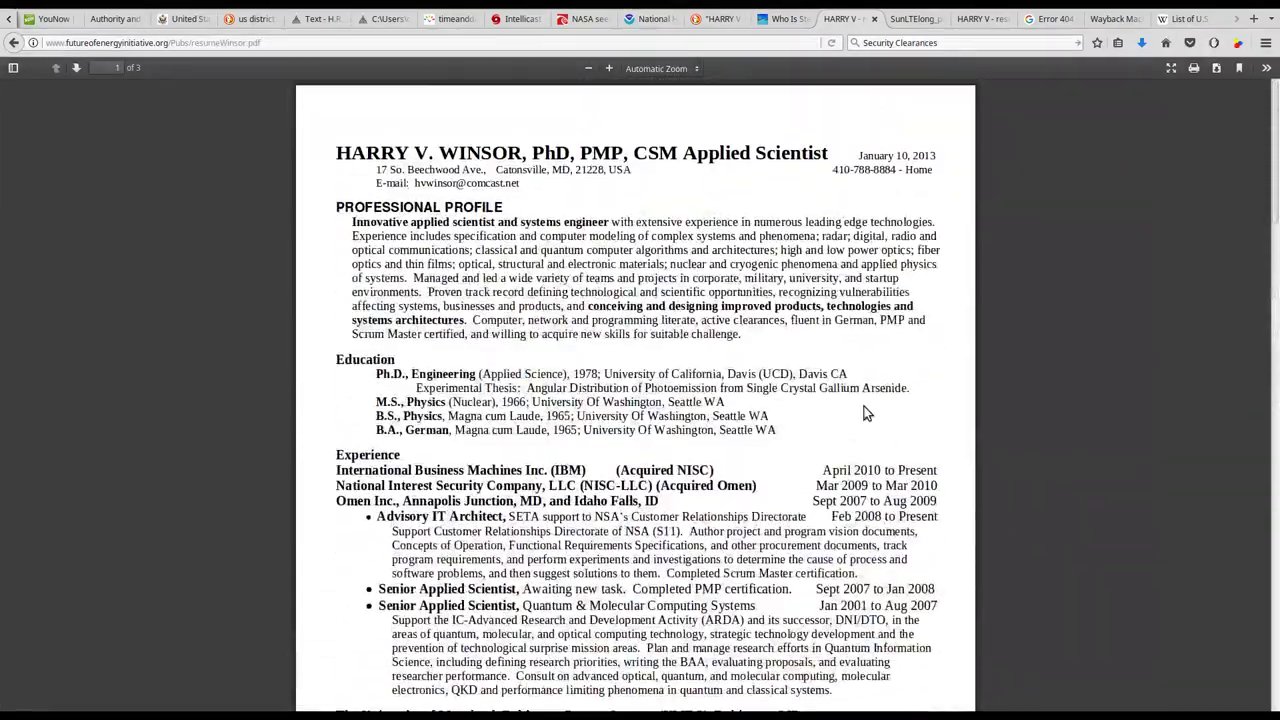
Briefly highlight the résumé date's year and 'Current: TS(+)', clearing each selection.
drag(936, 157, 862, 155)
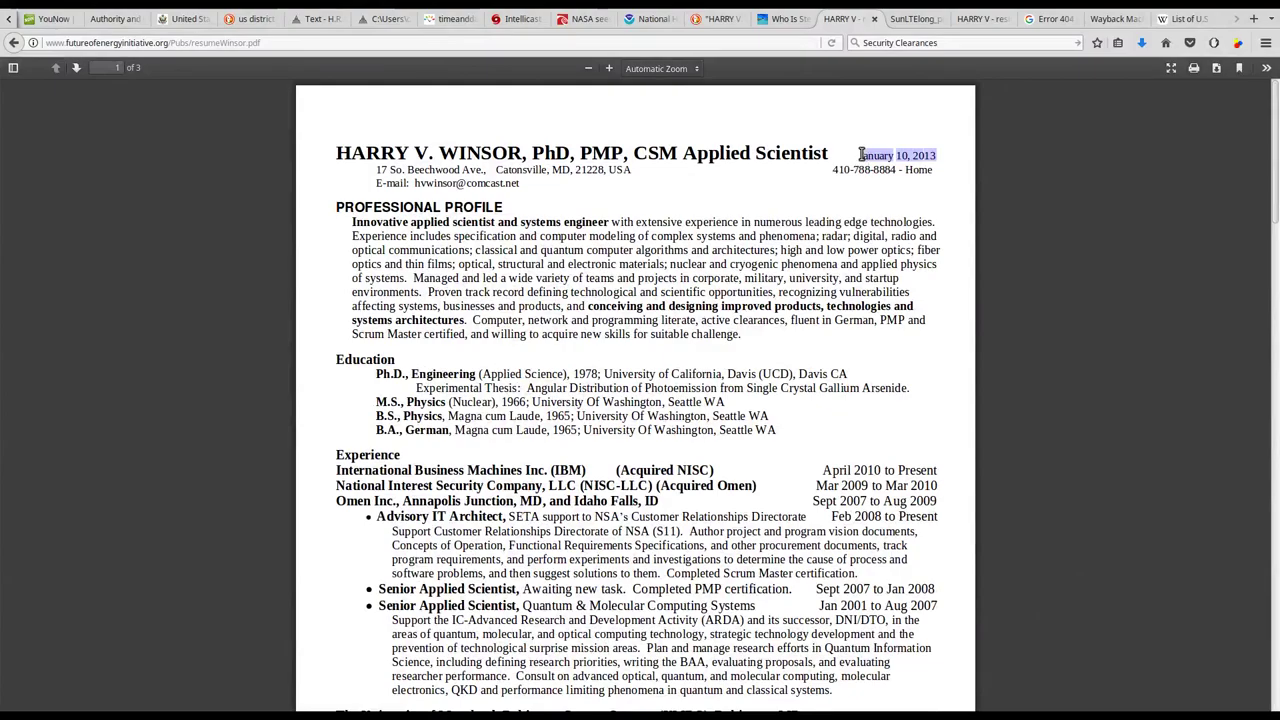
click(915, 360)
scroll(905, 380, down, 5)
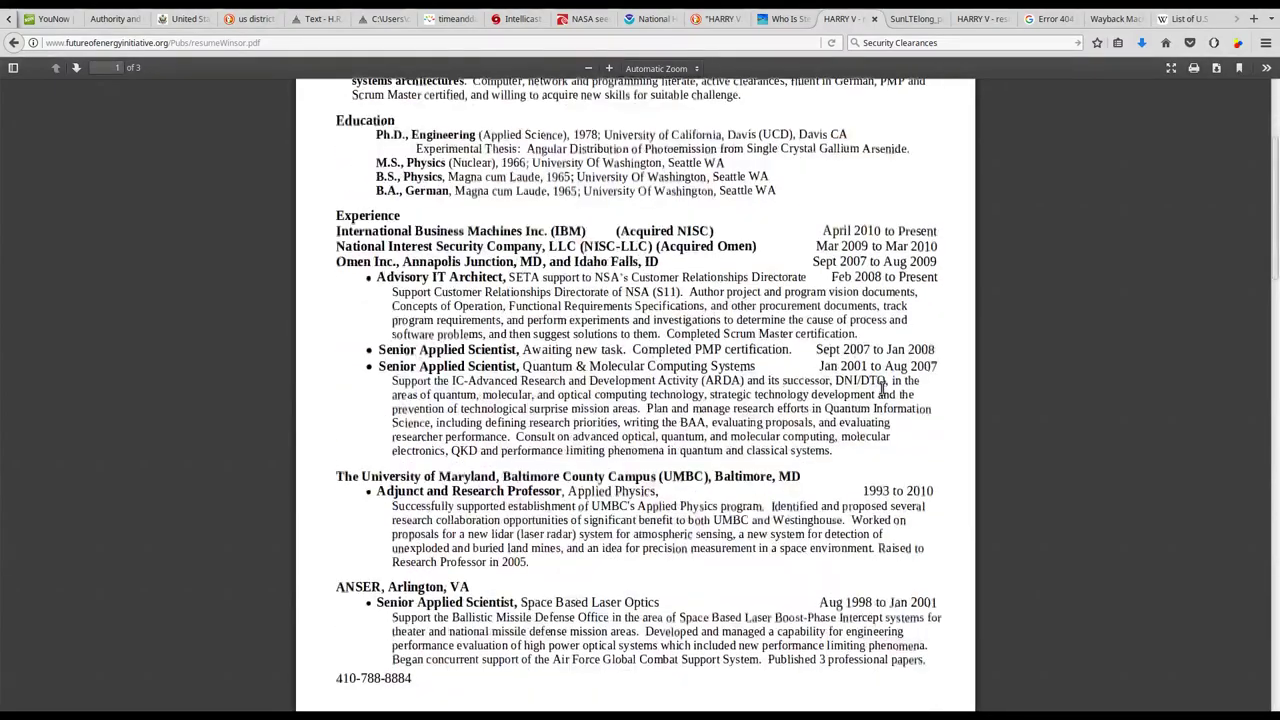
scroll(882, 390, down, 5)
scroll(882, 390, down, 5)
scroll(883, 392, down, 5)
scroll(884, 395, down, 5)
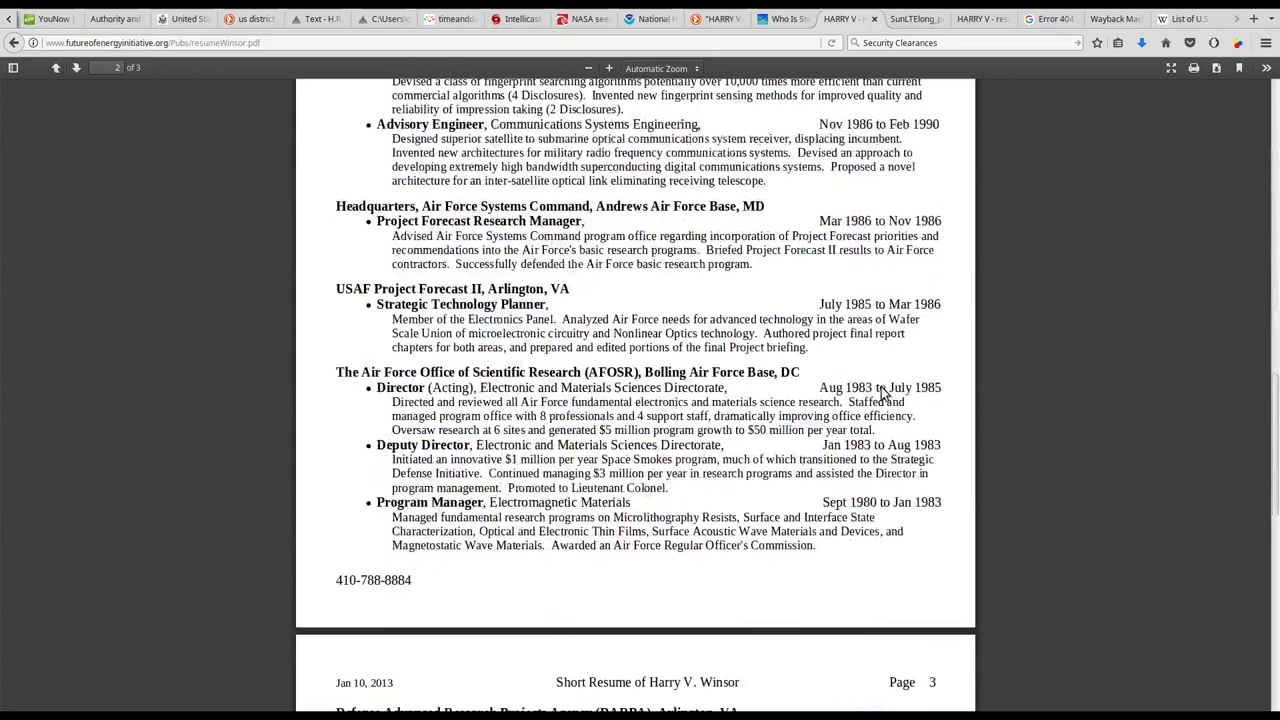
scroll(882, 390, down, 5)
scroll(882, 388, down, 5)
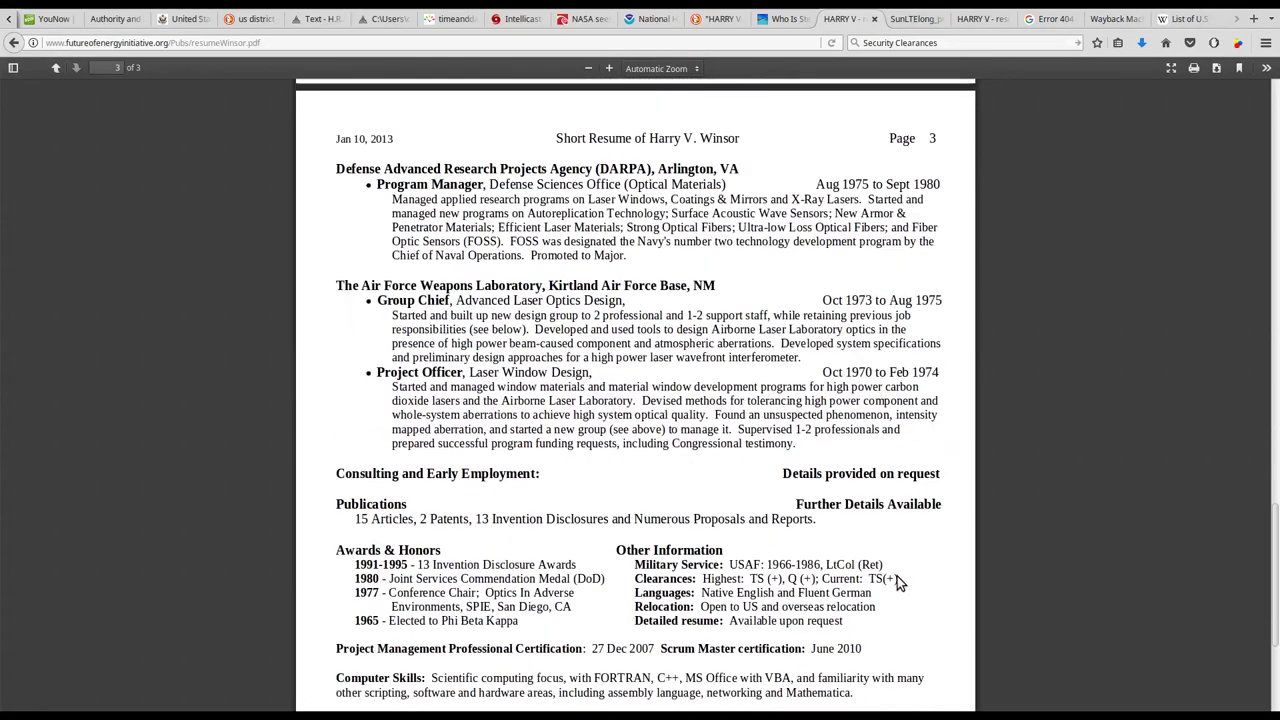
drag(898, 578, 822, 578)
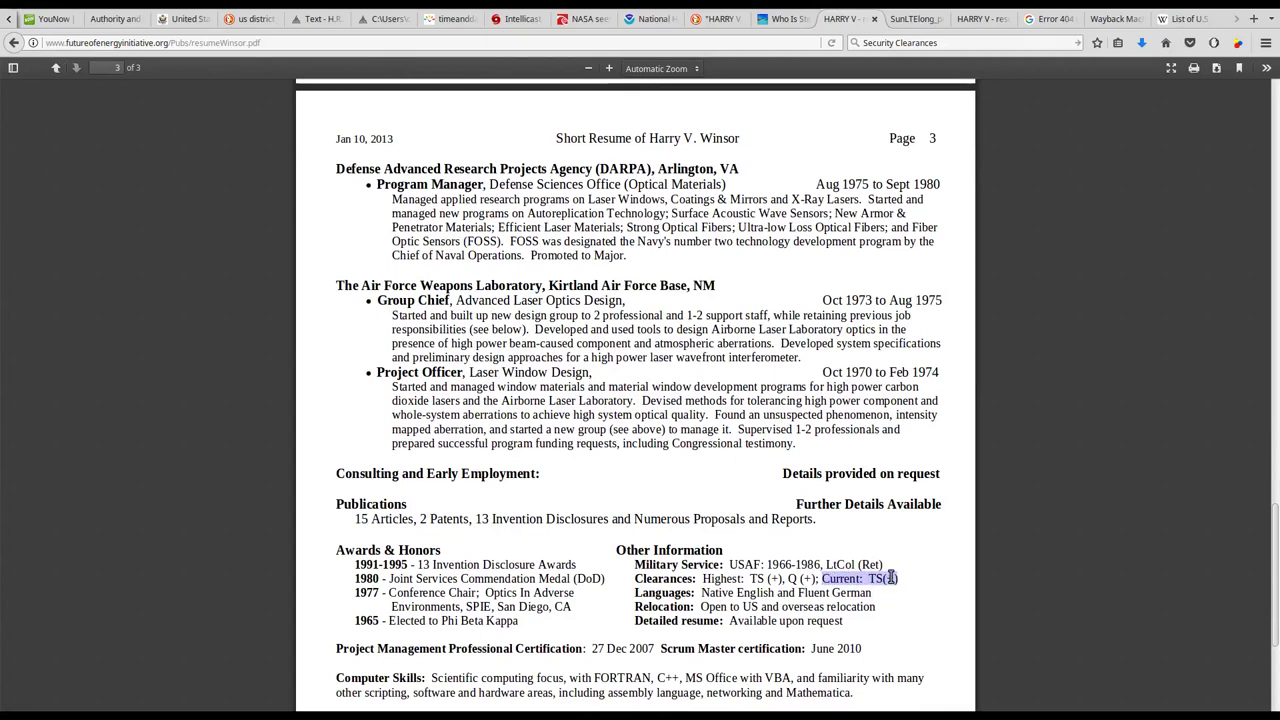
click(888, 584)
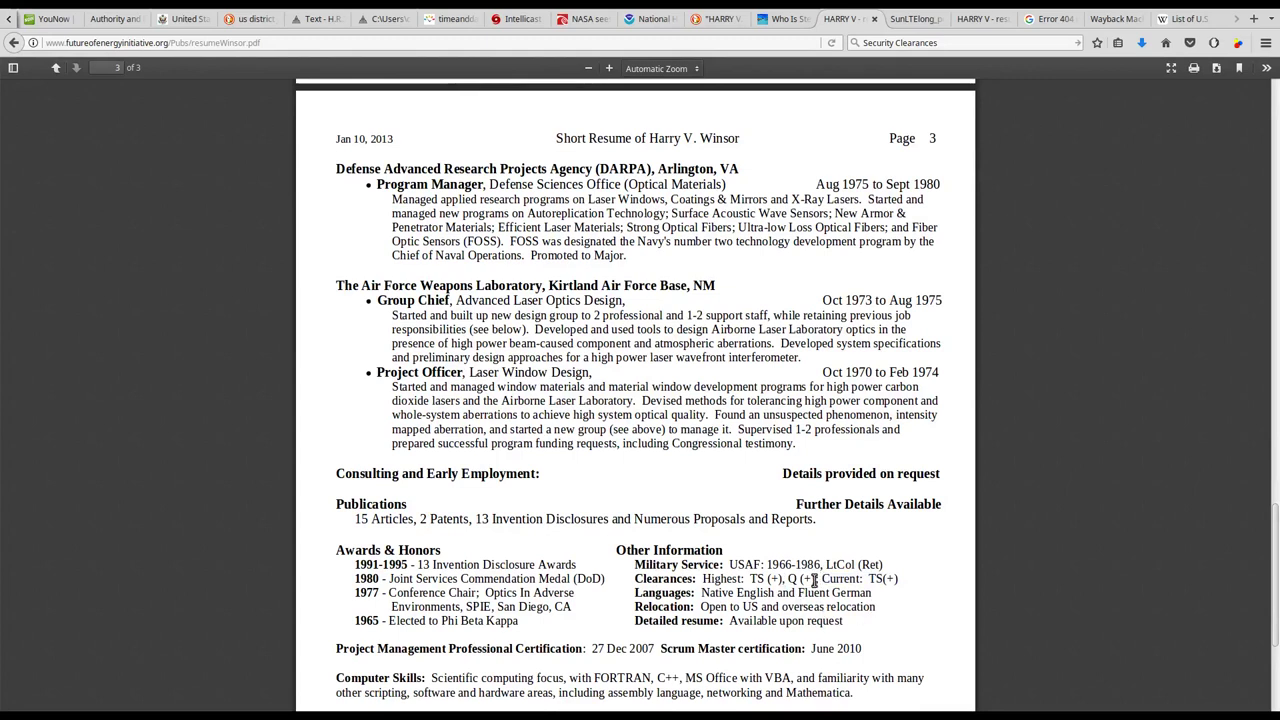
On the Wikipedia clearance article, highlight CONFIDENTIAL, SECRET and TOP SECRET, briefly checking the résumé.
click(1182, 20)
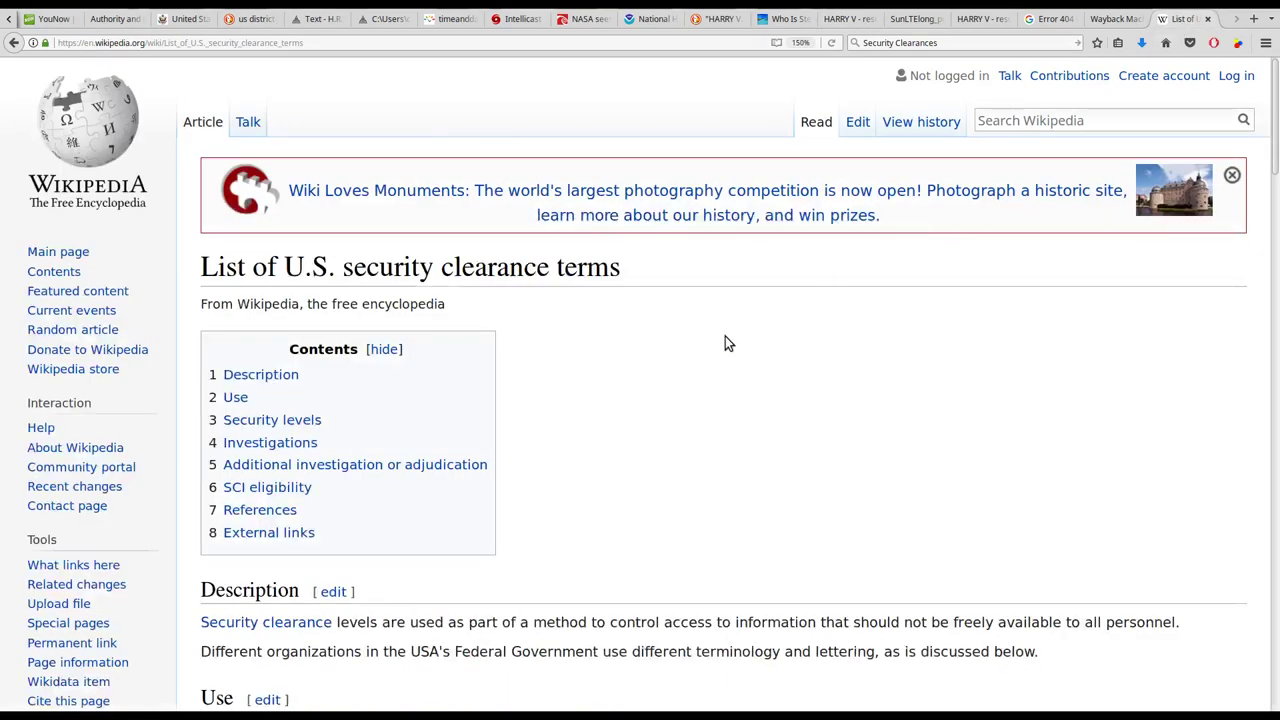
scroll(715, 350, down, 4)
scroll(593, 255, up, 3)
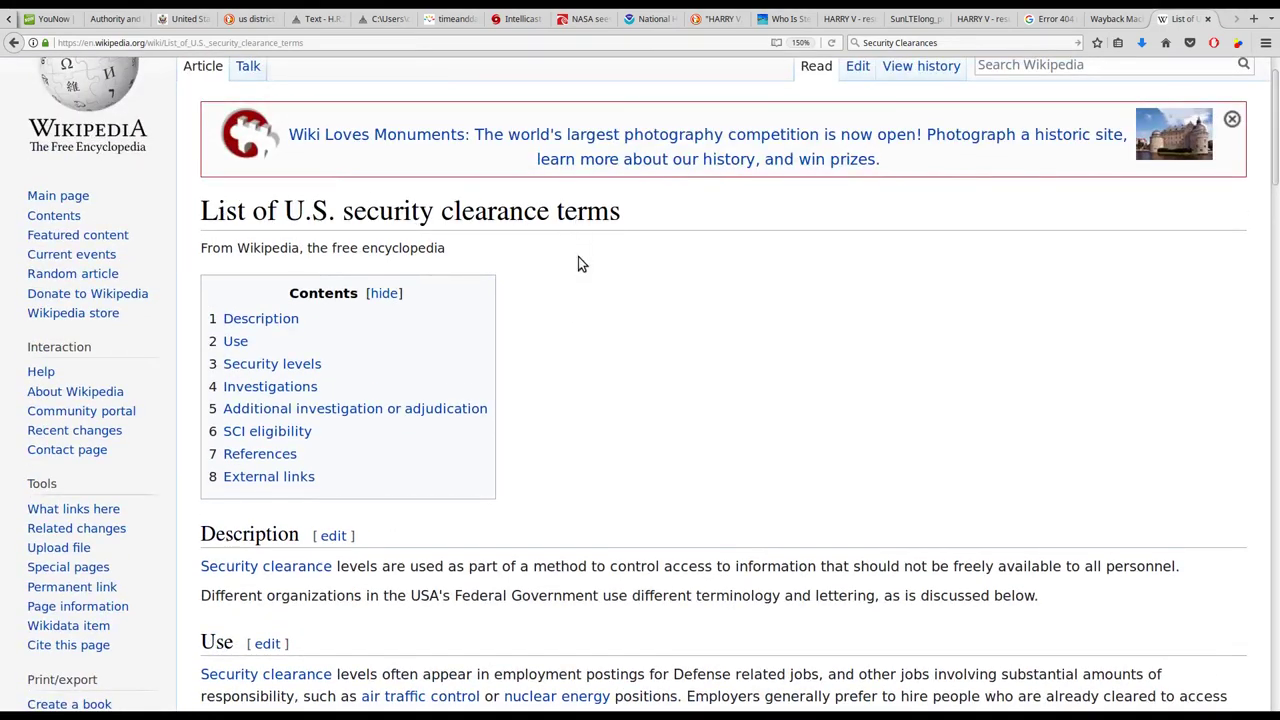
scroll(620, 303, down, 3)
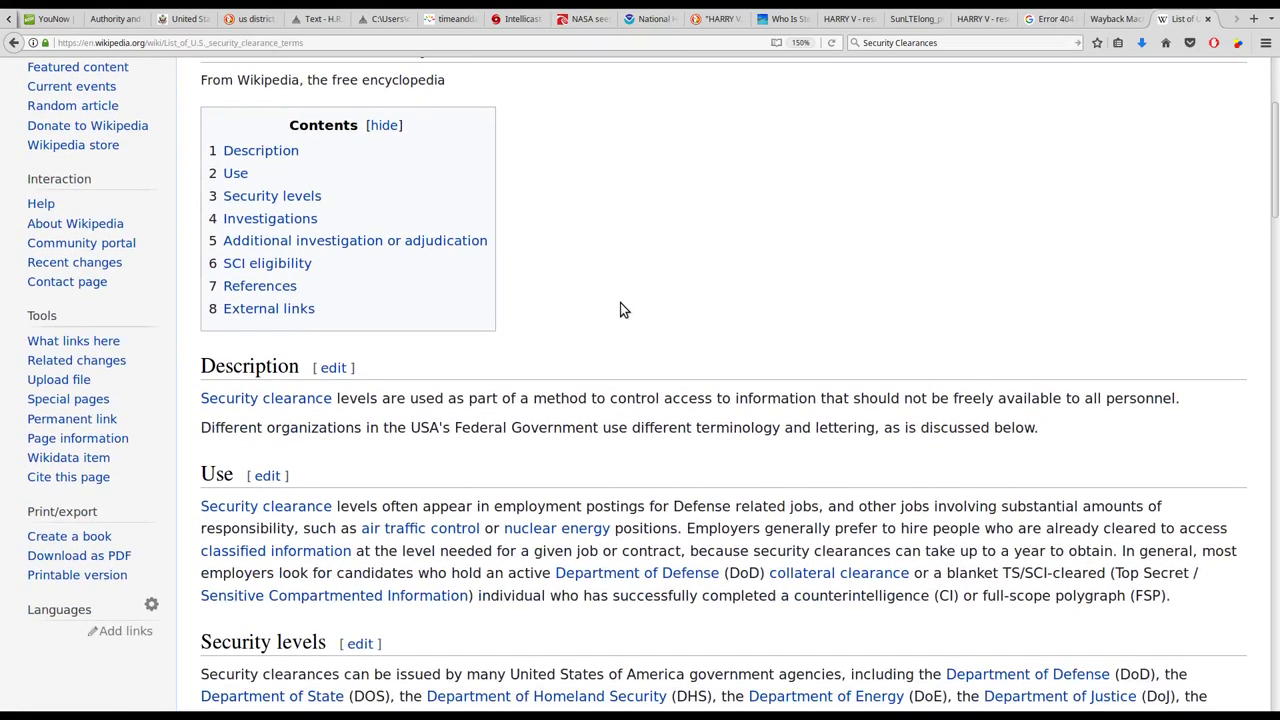
scroll(620, 310, down, 2)
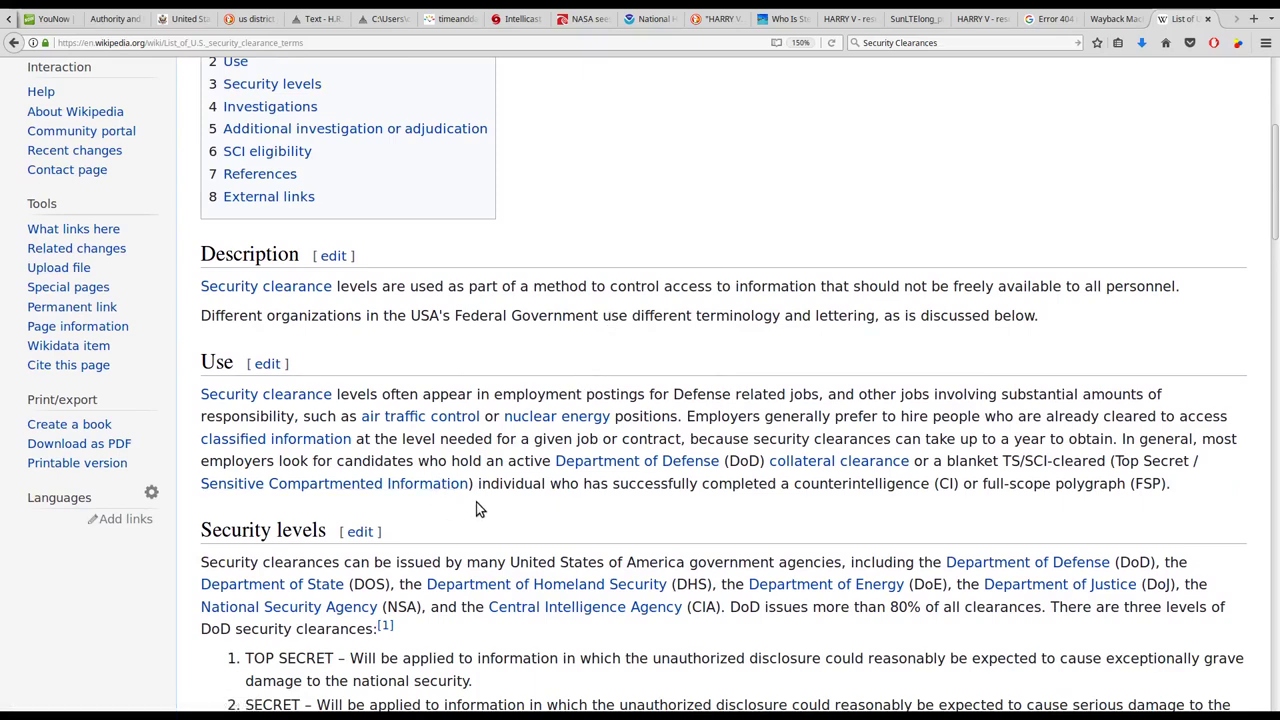
scroll(476, 502, down, 3)
scroll(476, 502, down, 1)
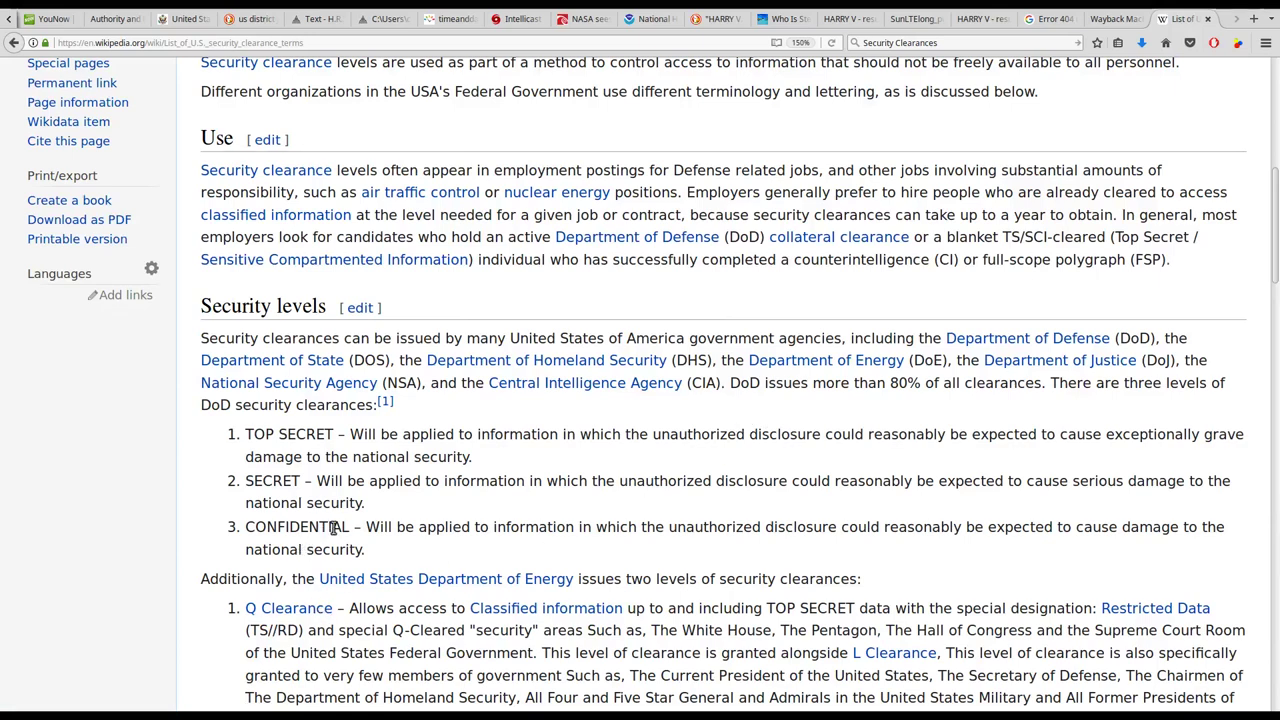
drag(349, 527, 245, 527)
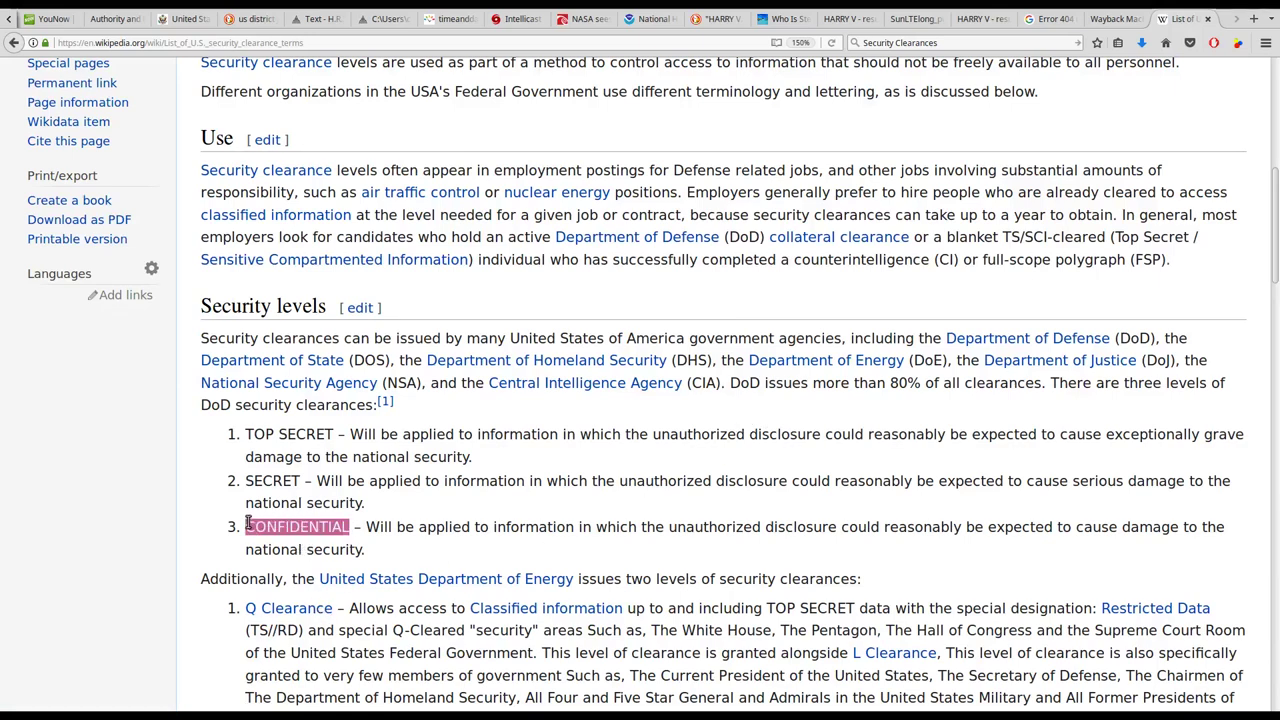
drag(301, 480, 245, 480)
drag(336, 434, 241, 444)
click(295, 437)
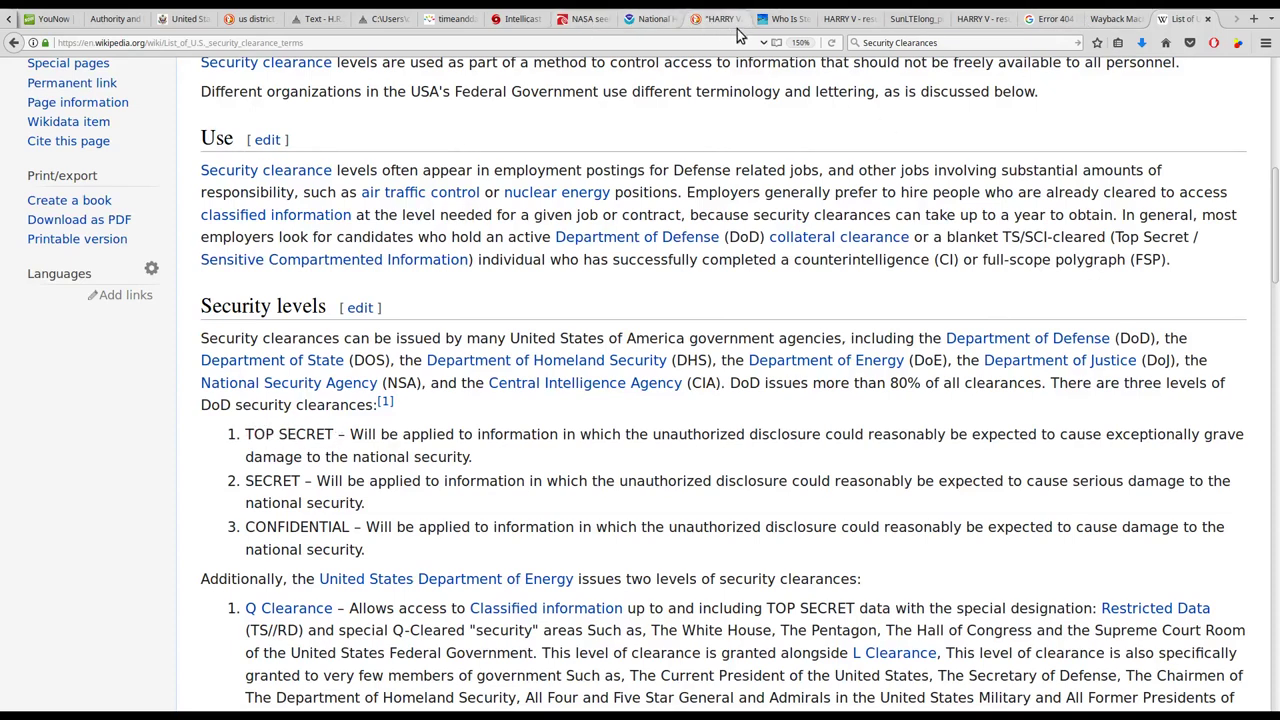
click(848, 19)
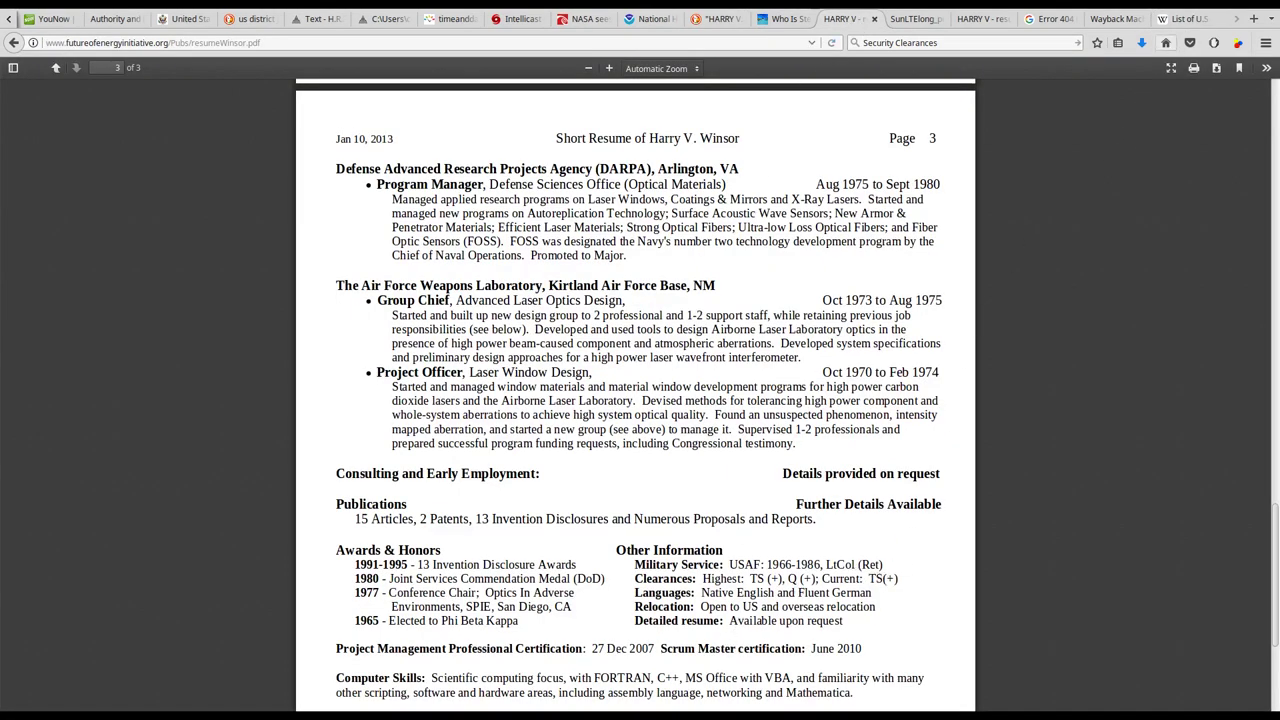
click(1186, 20)
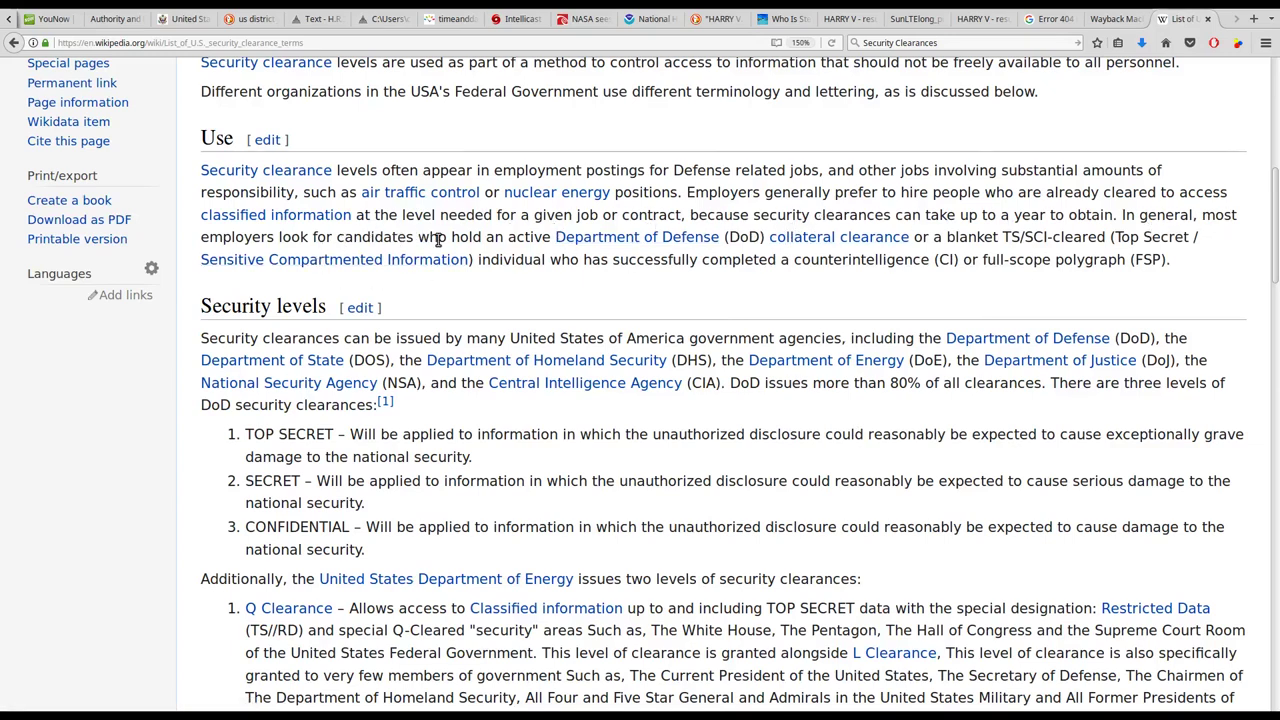
Highlight the Use paragraph's phrase on holding an active TS/SCI clearance, then clear it.
drag(438, 240, 1048, 238)
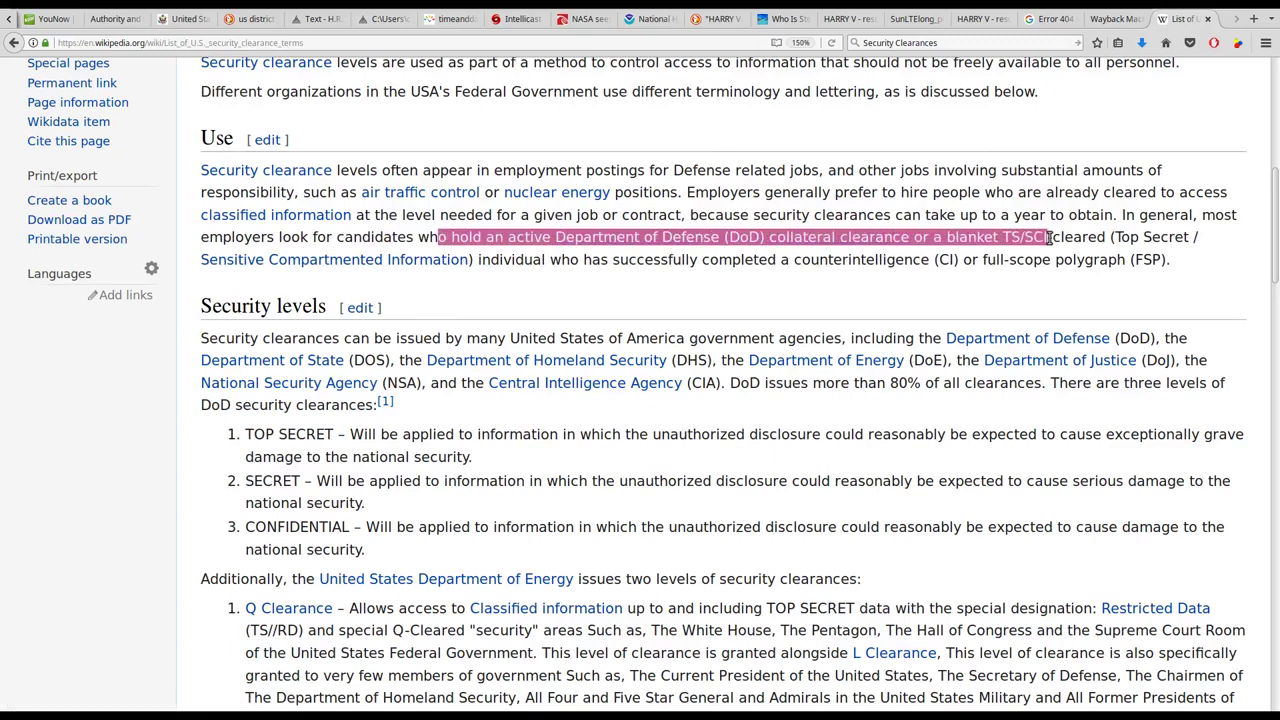
drag(1048, 238, 1111, 240)
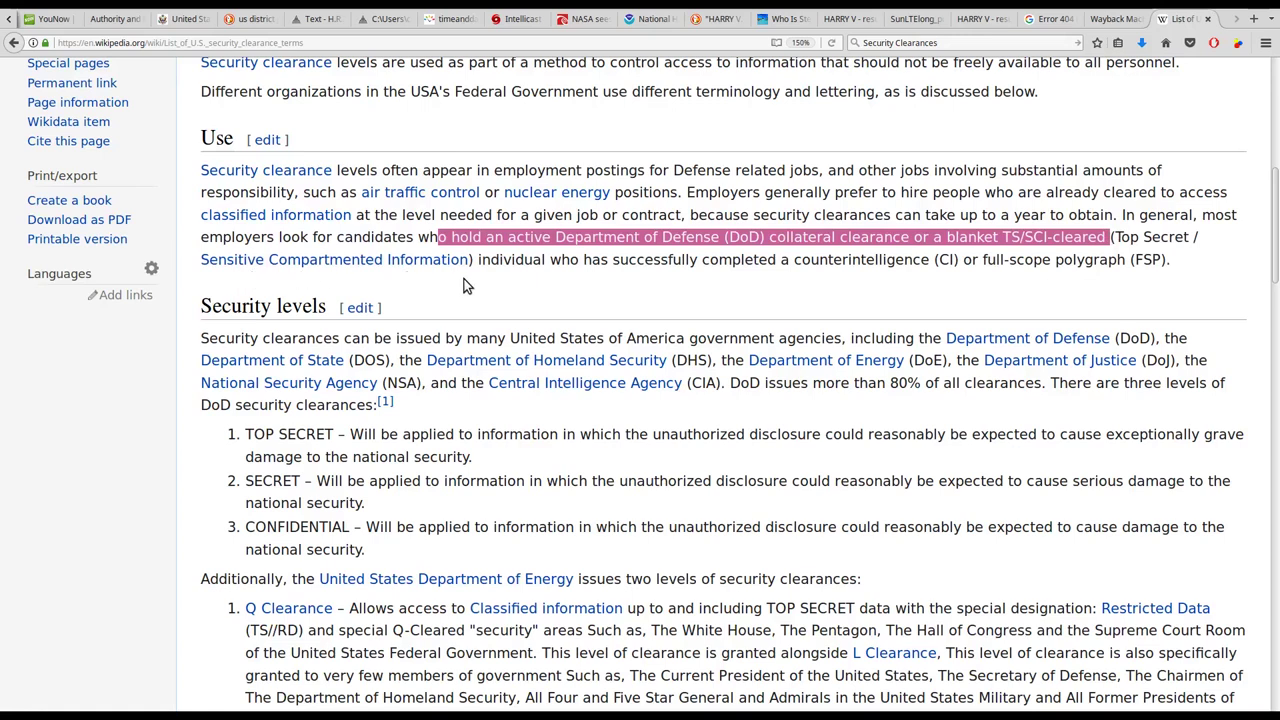
click(582, 281)
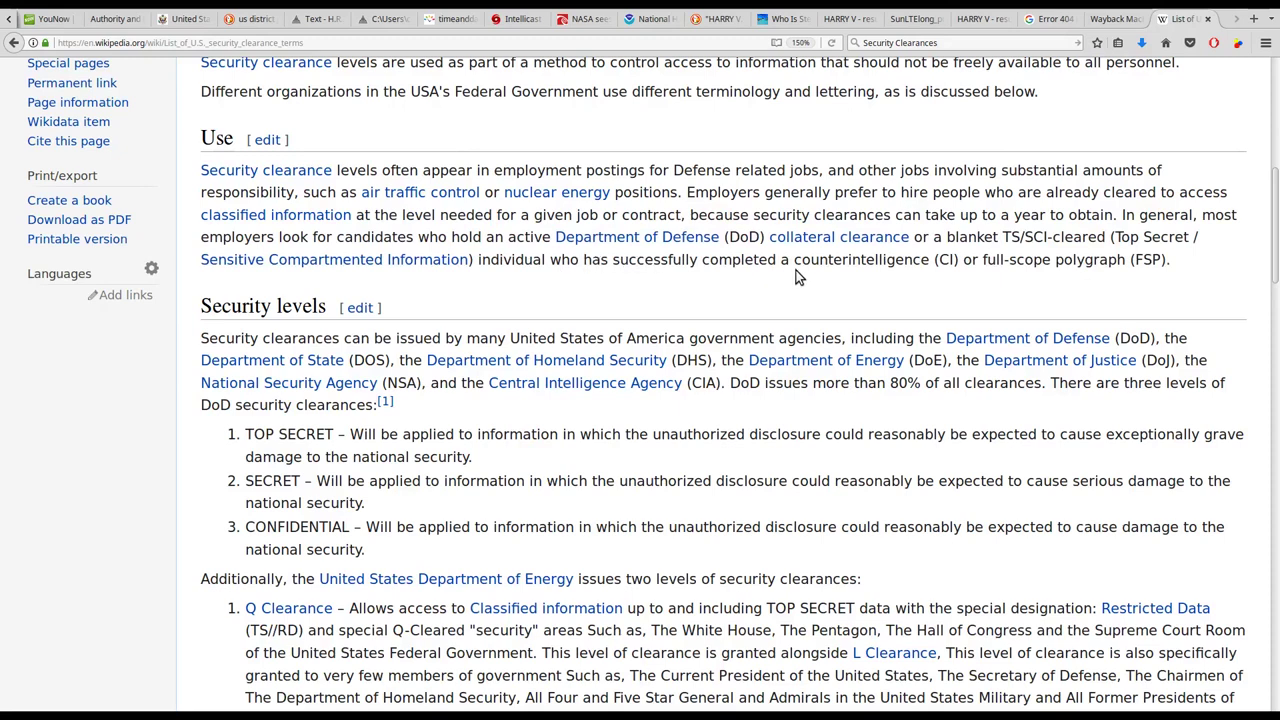
Highlight 'counterintelligence (CI)' and 'SCI-cleared', then return to the résumé PDF.
drag(793, 262, 960, 260)
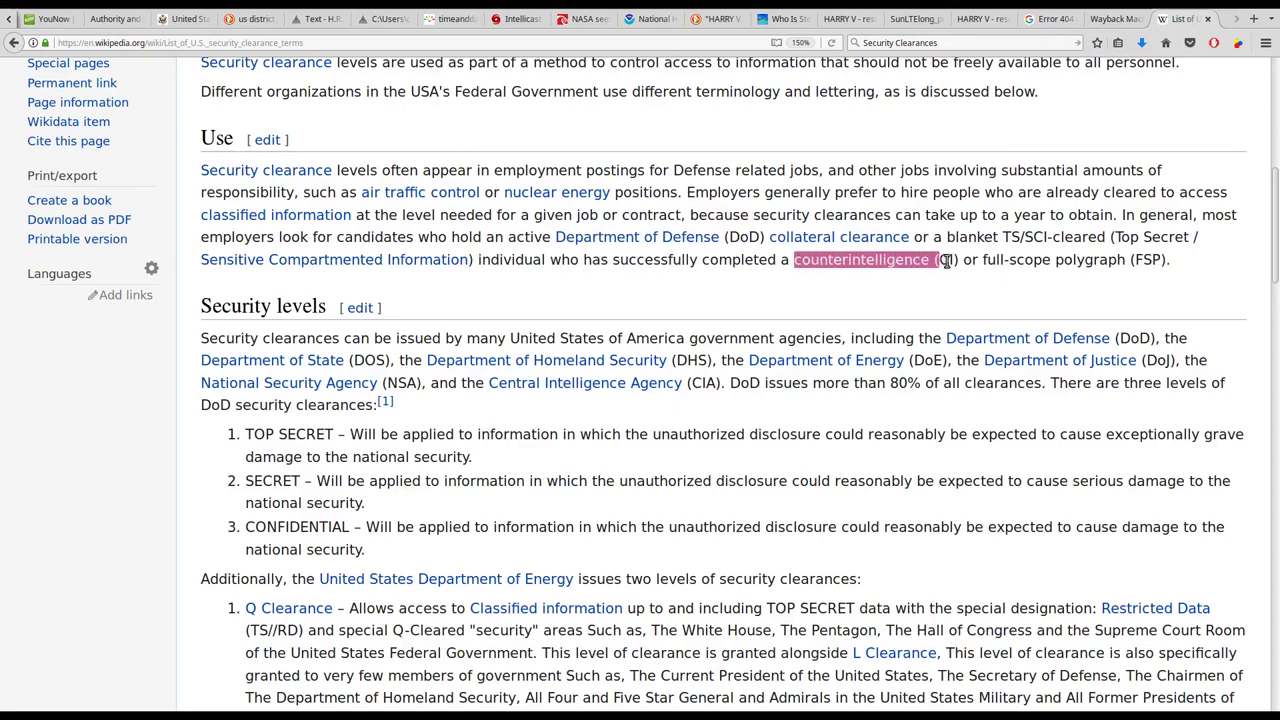
drag(960, 260, 963, 260)
drag(1023, 237, 1105, 238)
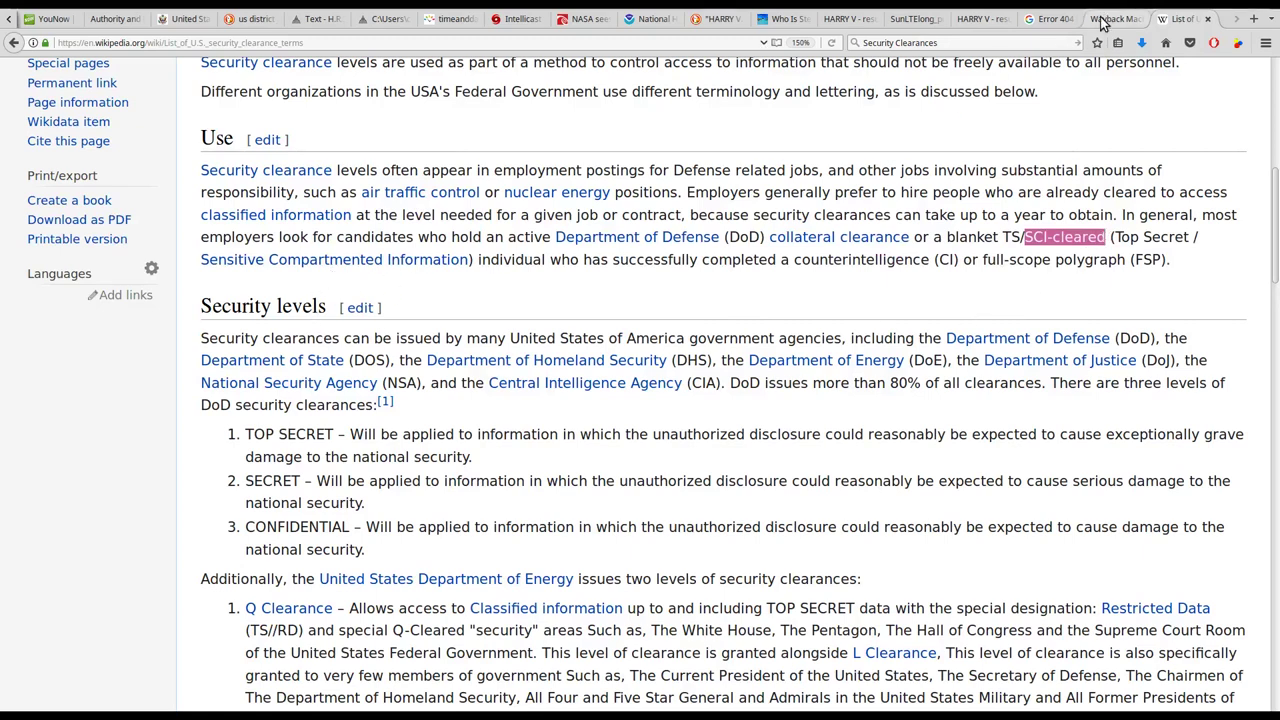
click(976, 20)
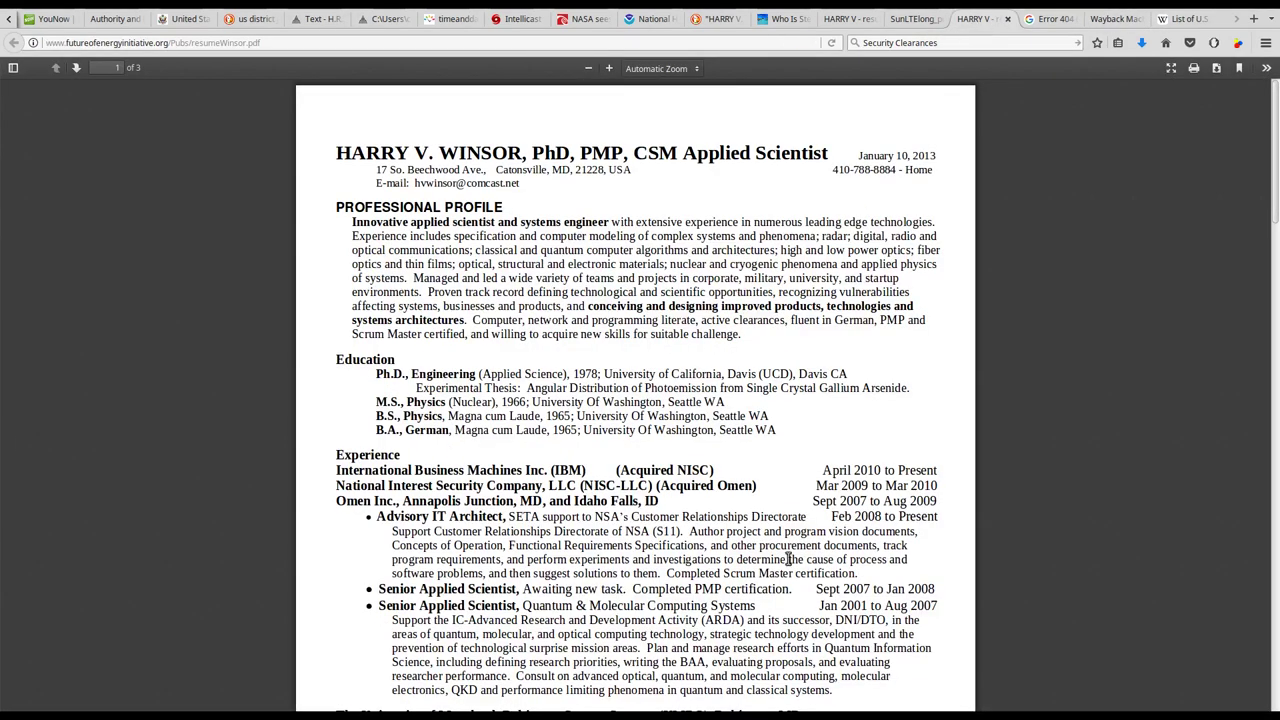
scroll(789, 558, down, 2)
scroll(795, 530, down, 2)
scroll(798, 515, down, 2)
scroll(801, 503, down, 1)
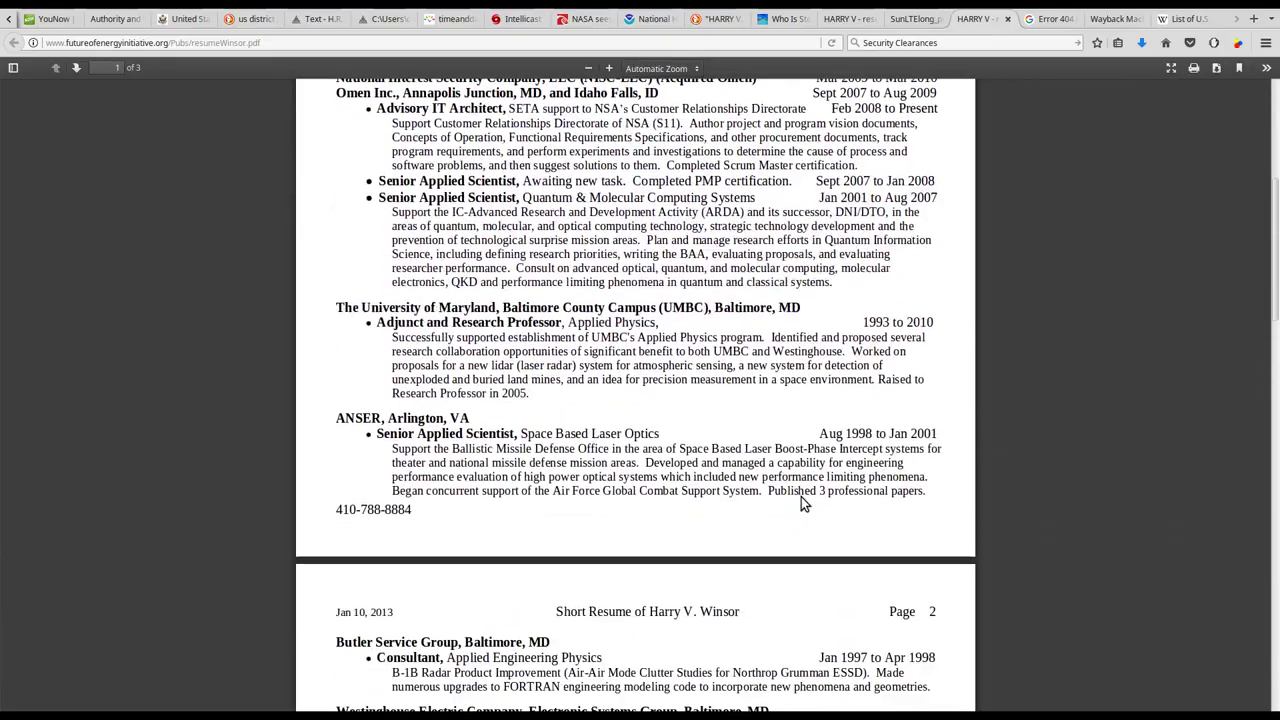
scroll(801, 497, down, 1)
scroll(802, 495, down, 4)
scroll(804, 493, down, 6)
scroll(806, 490, down, 5)
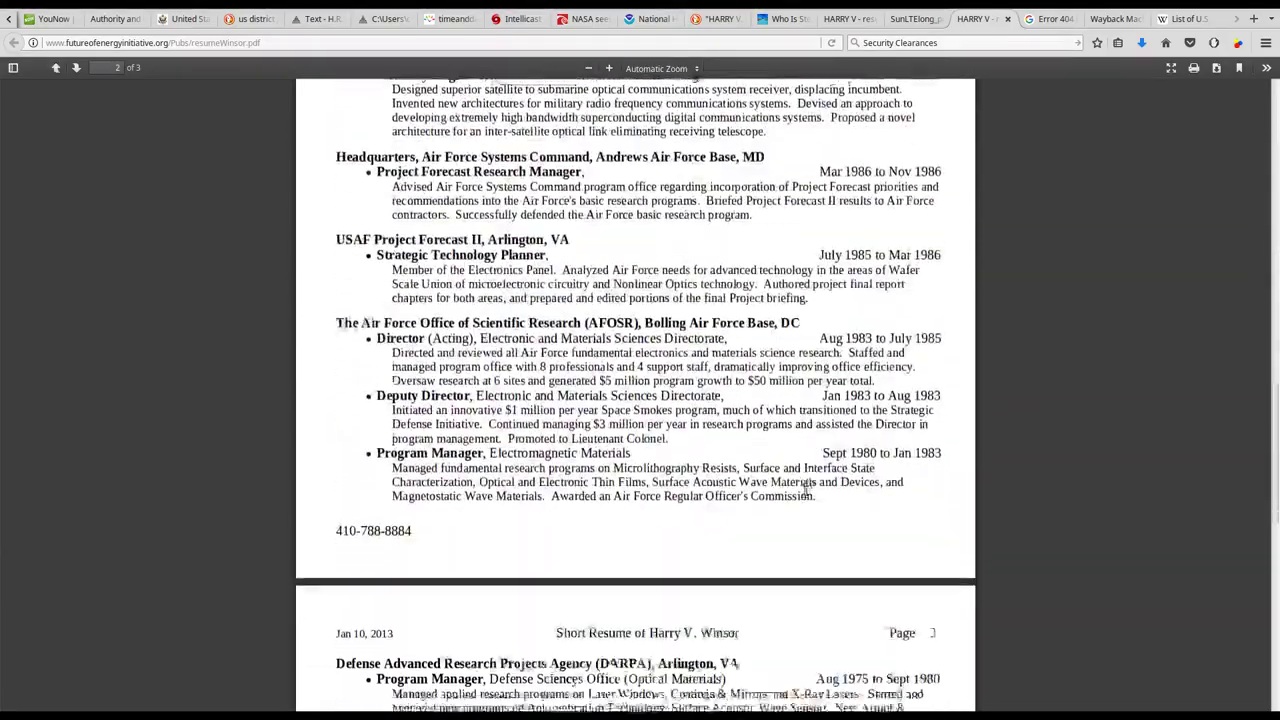
scroll(806, 490, down, 6)
scroll(860, 420, down, 5)
scroll(920, 370, down, 1)
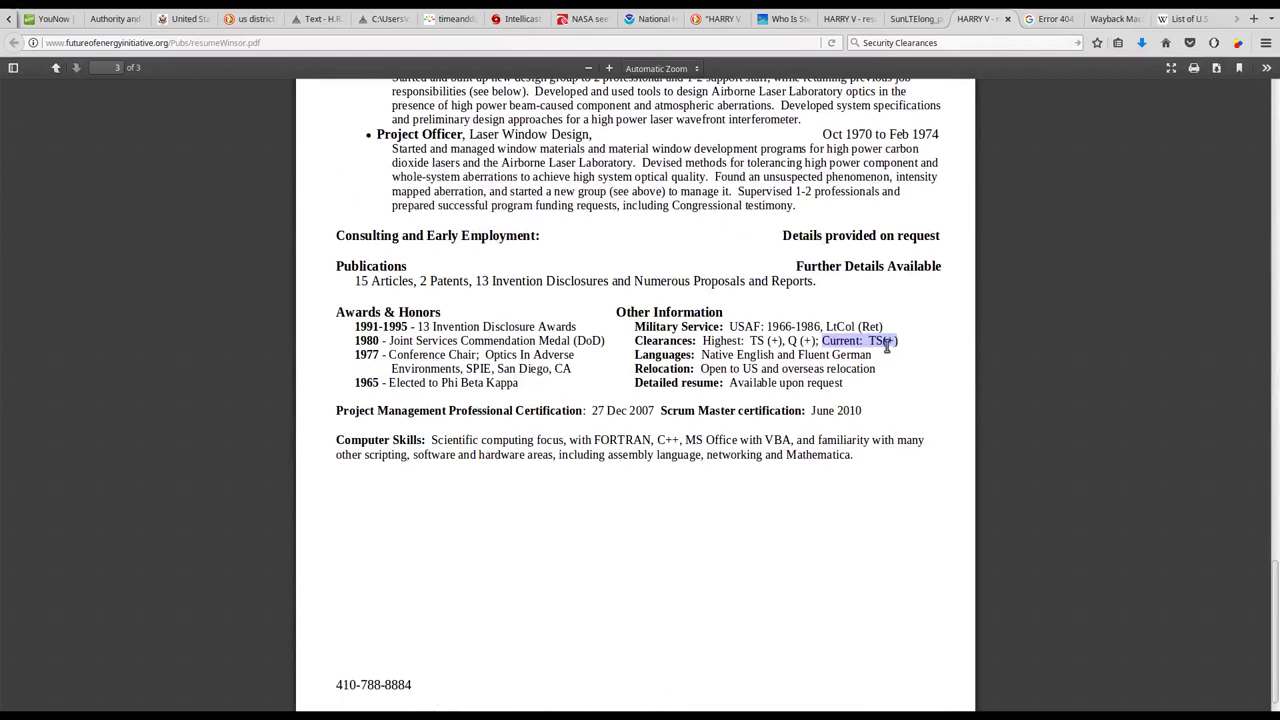
Highlight the résumé's 'Current: TS(+)' and return to the Wikipedia clearance article.
drag(886, 345, 899, 342)
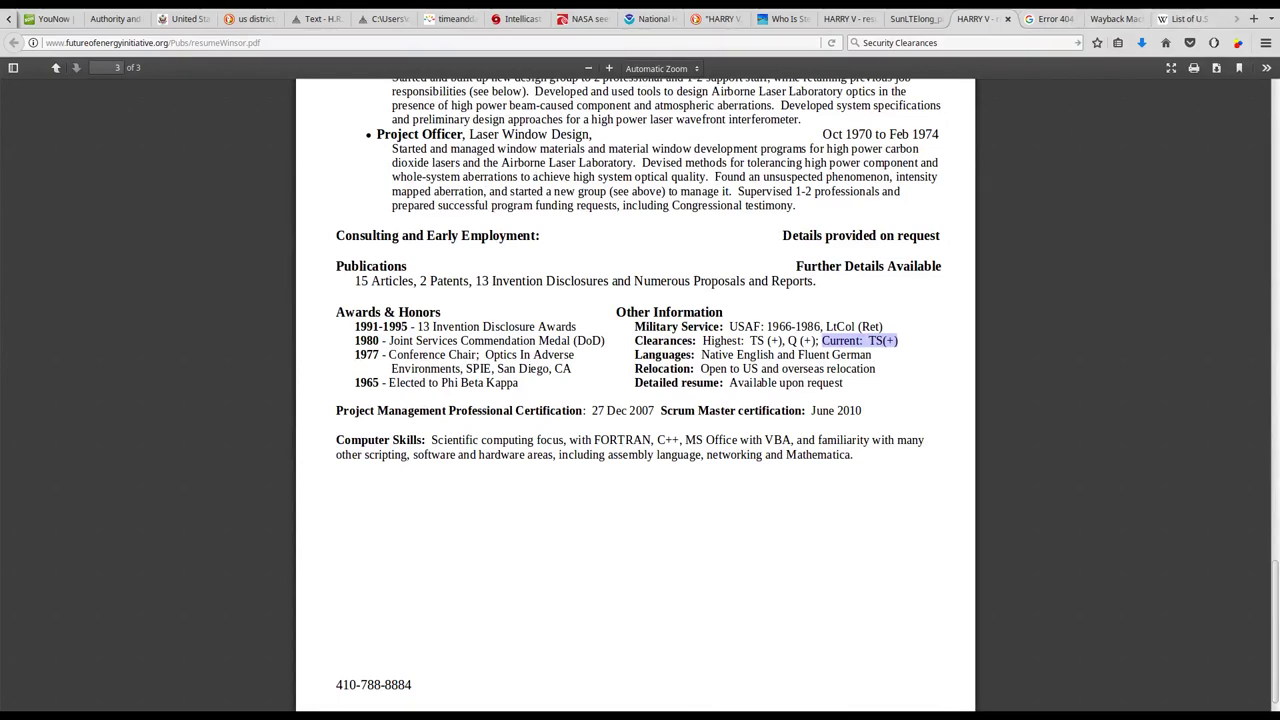
click(1180, 20)
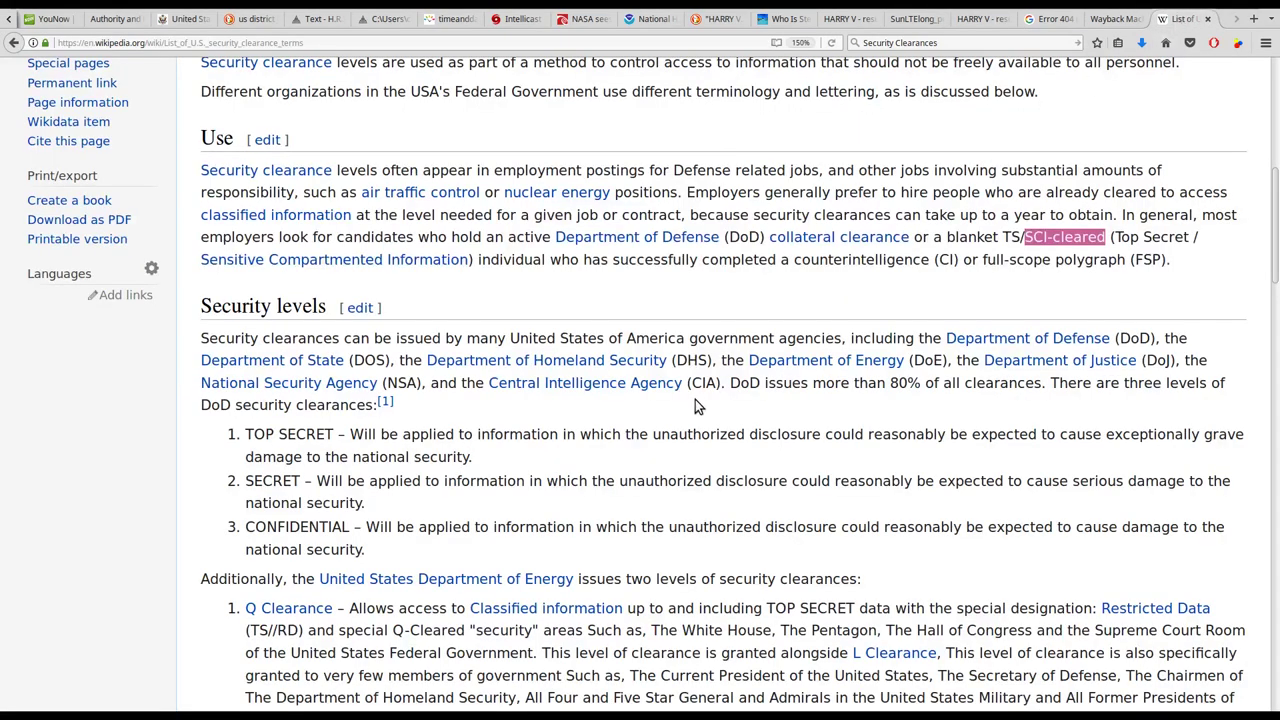
scroll(601, 456, down, 3)
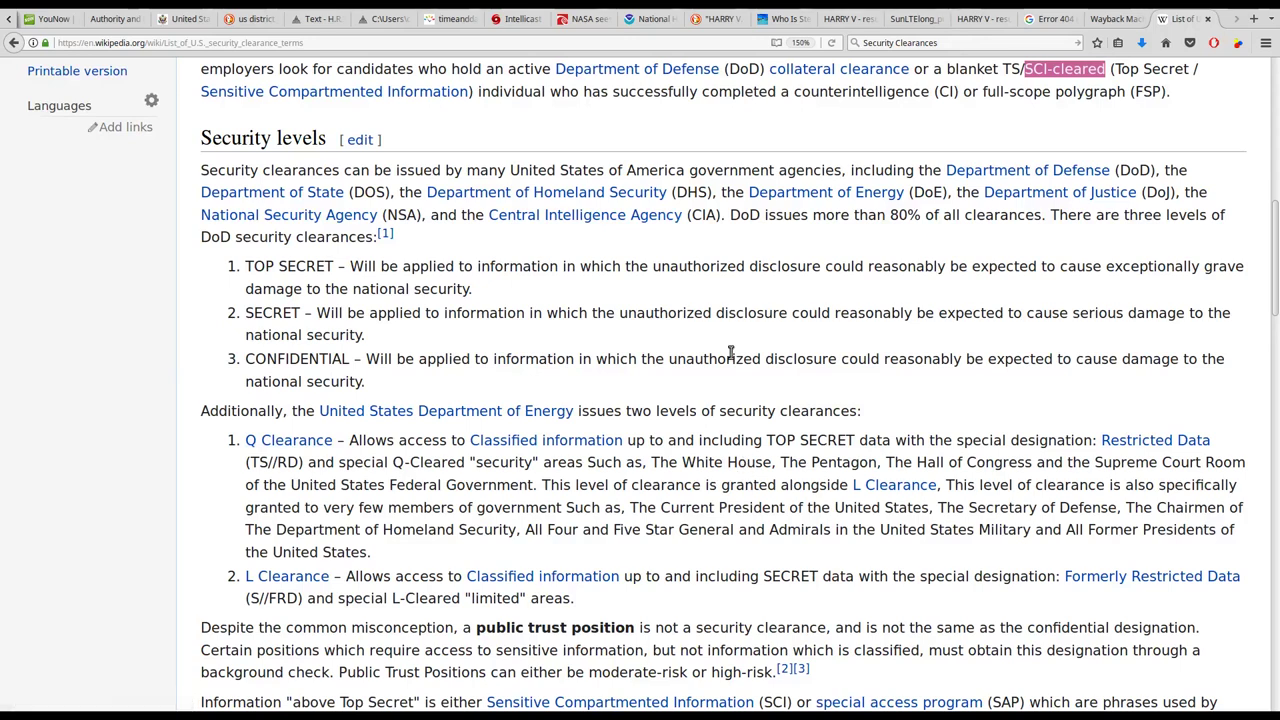
click(848, 22)
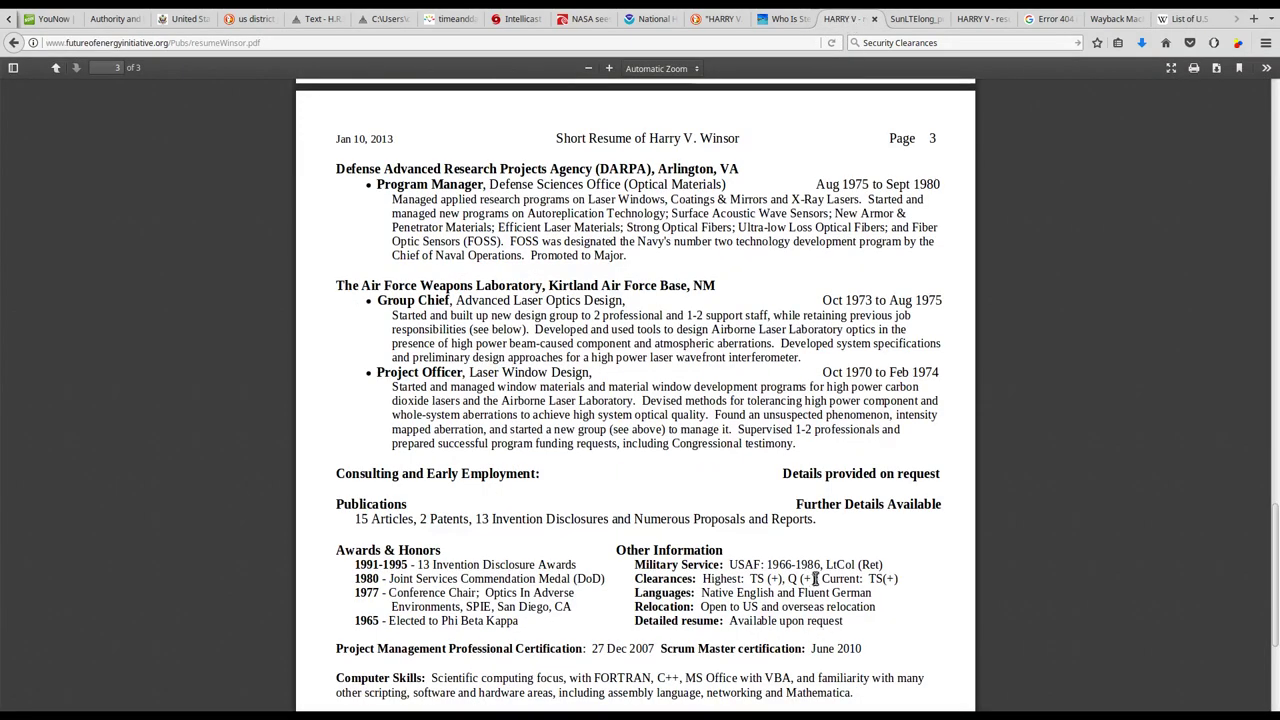
drag(816, 579, 789, 578)
click(1187, 20)
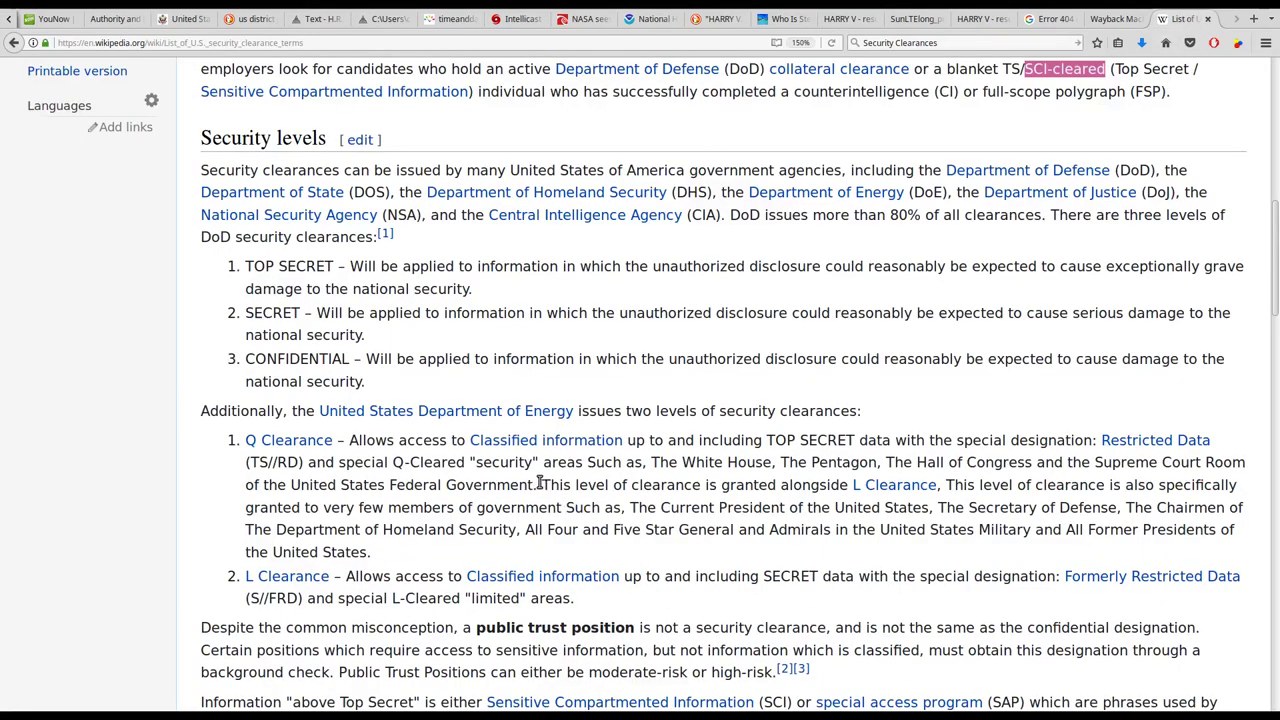
drag(542, 485, 657, 551)
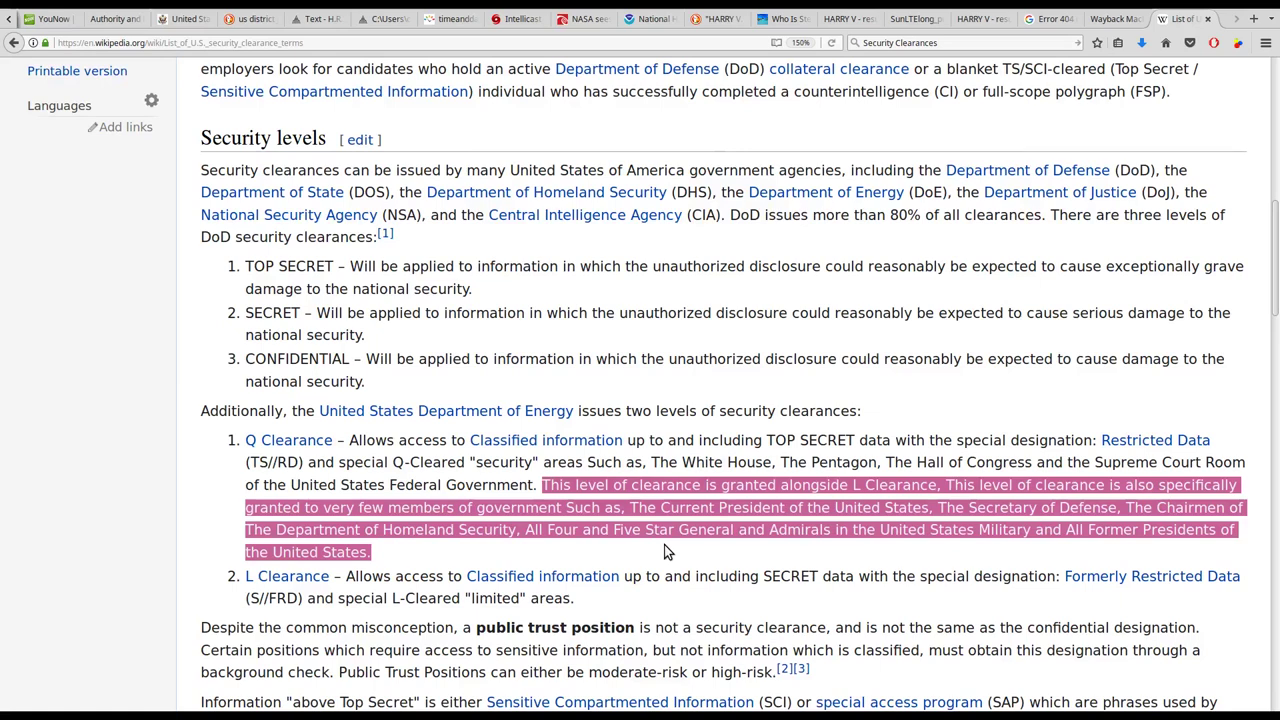
click(425, 441)
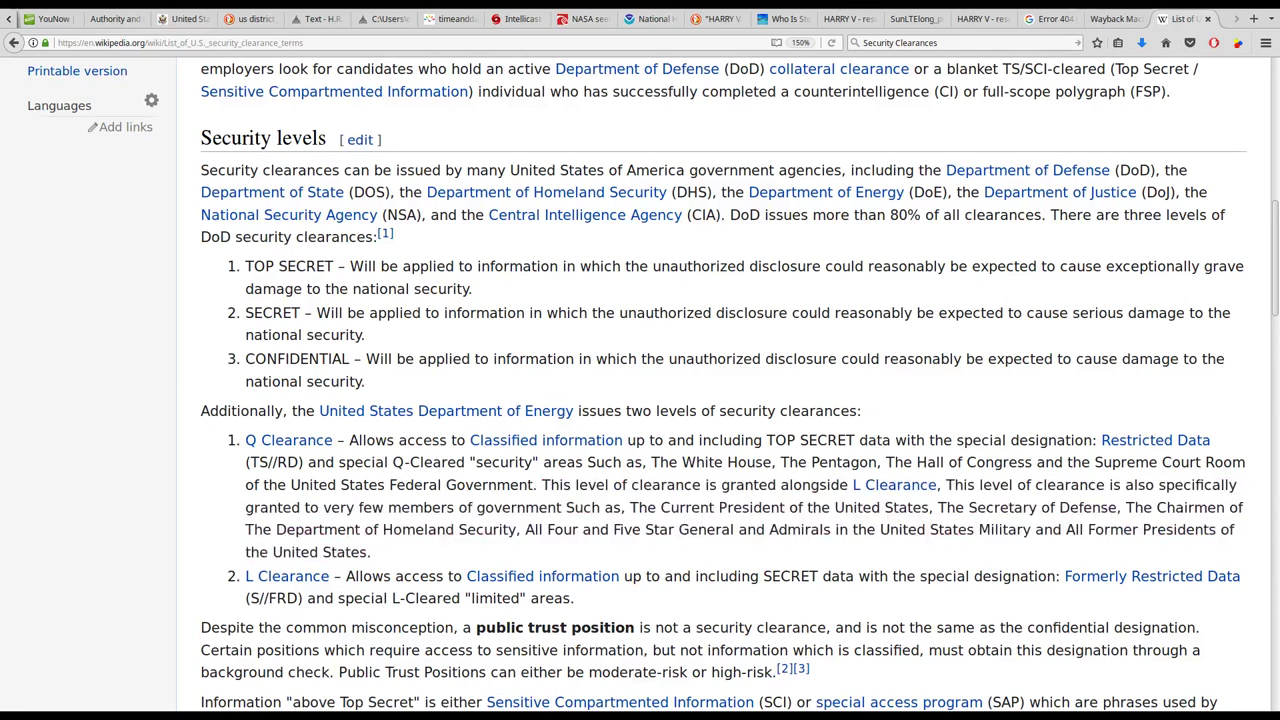
click(843, 19)
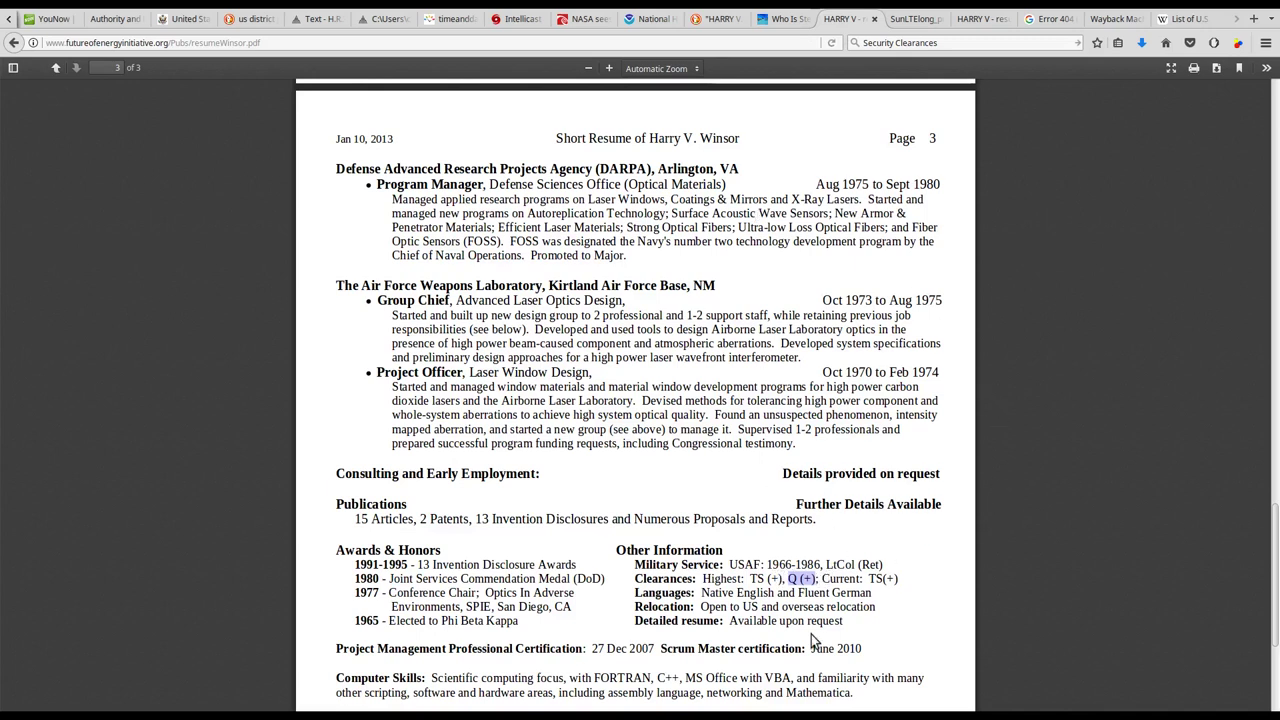
mouse_move(750, 580)
mouse_down()
mouse_move(787, 580)
mouse_move(759, 578)
mouse_up()
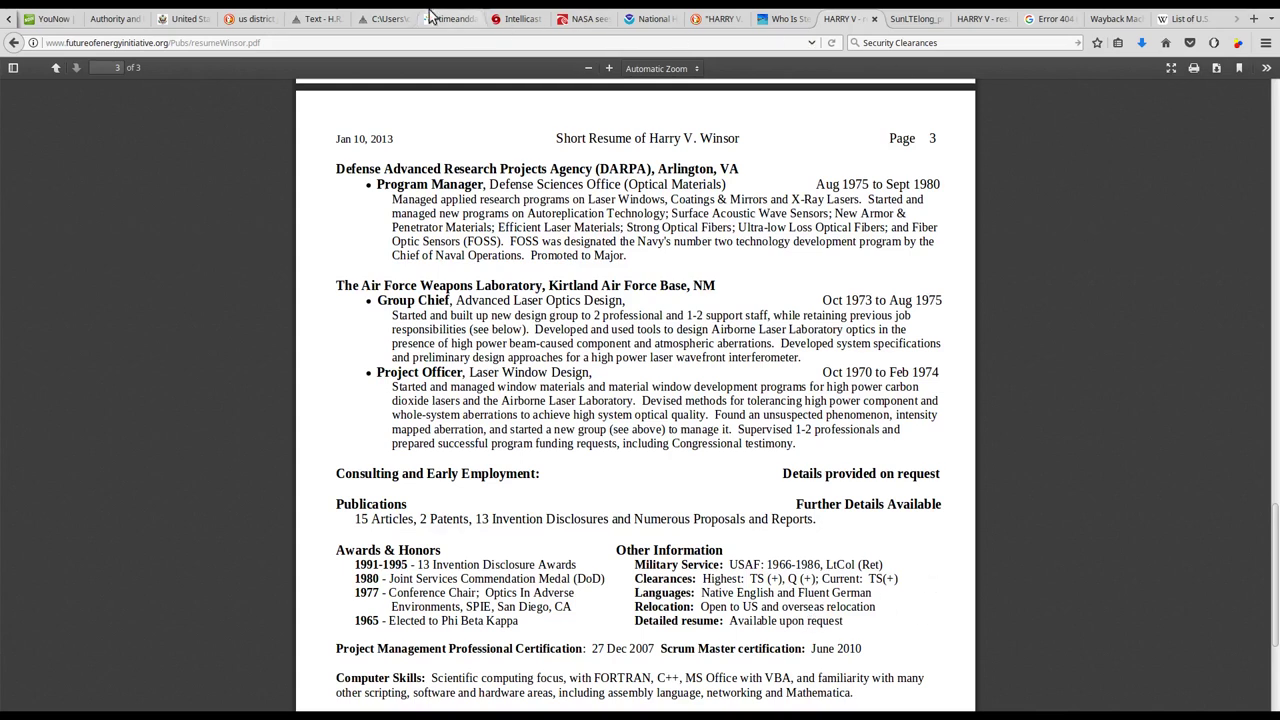
scroll(315, 20, up, 3)
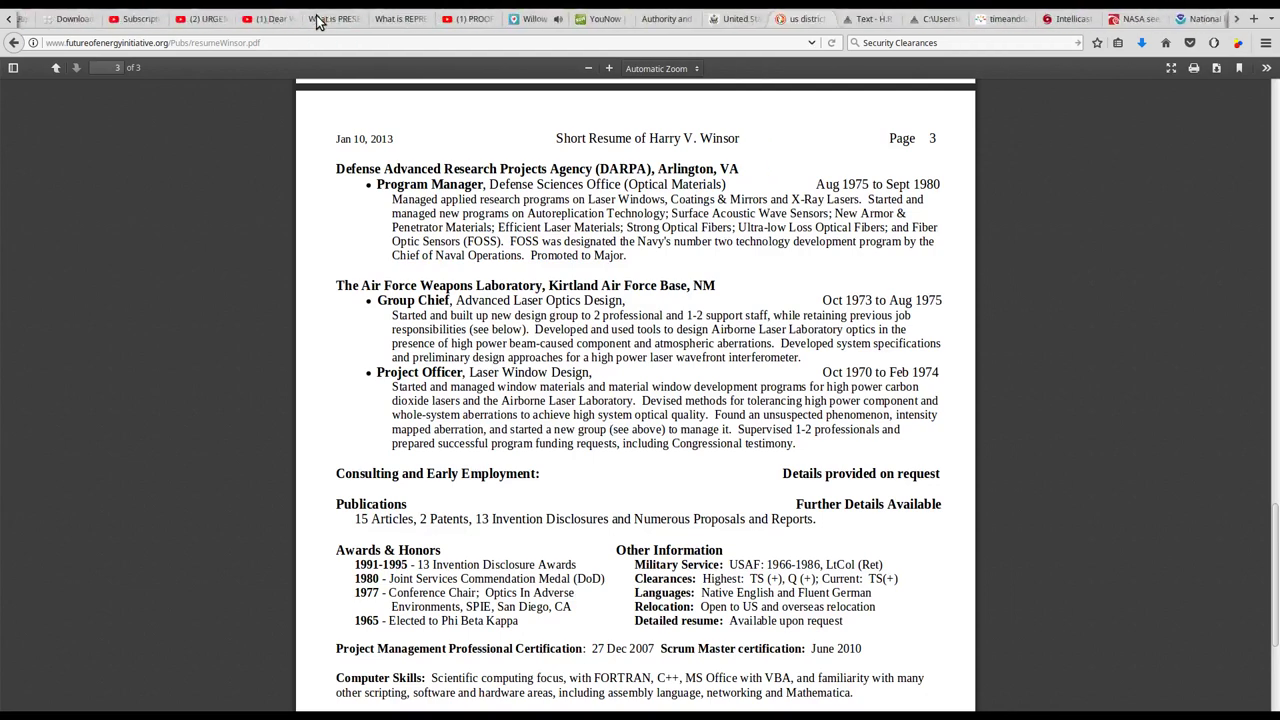
scroll(320, 22, up, 3)
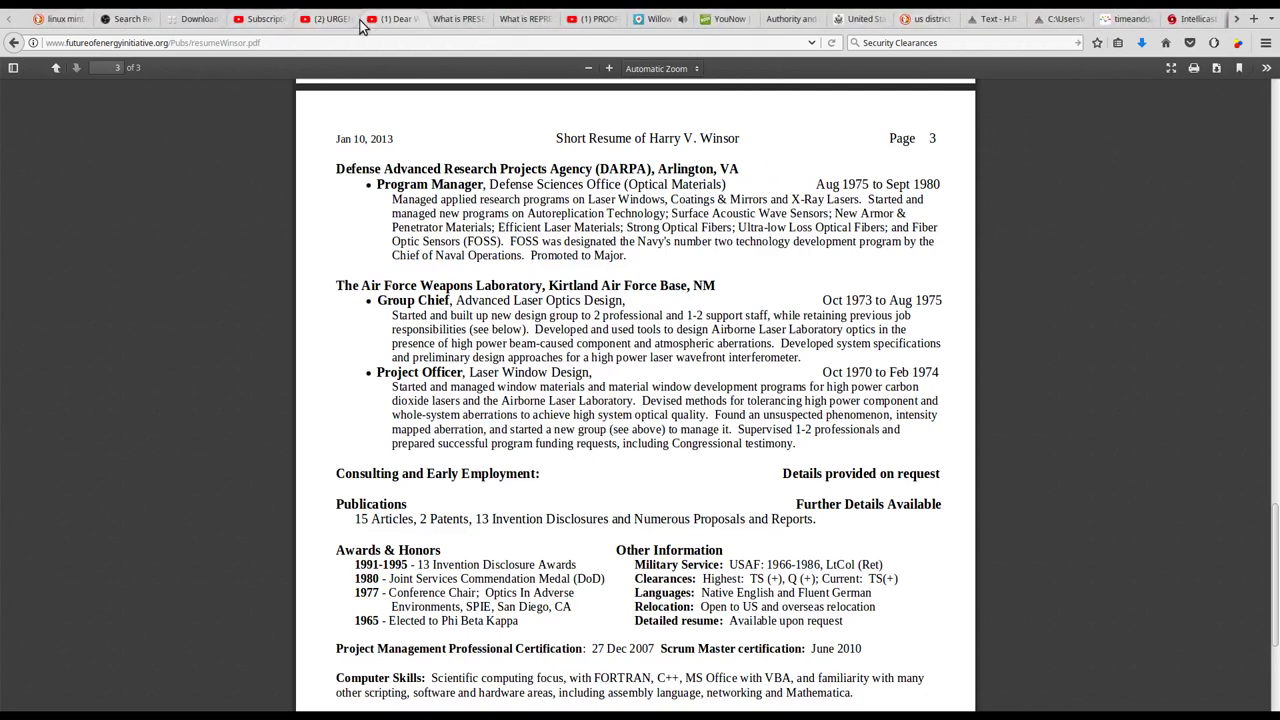
On the YouTube tab, run the 'weather wars 101' search.
click(318, 20)
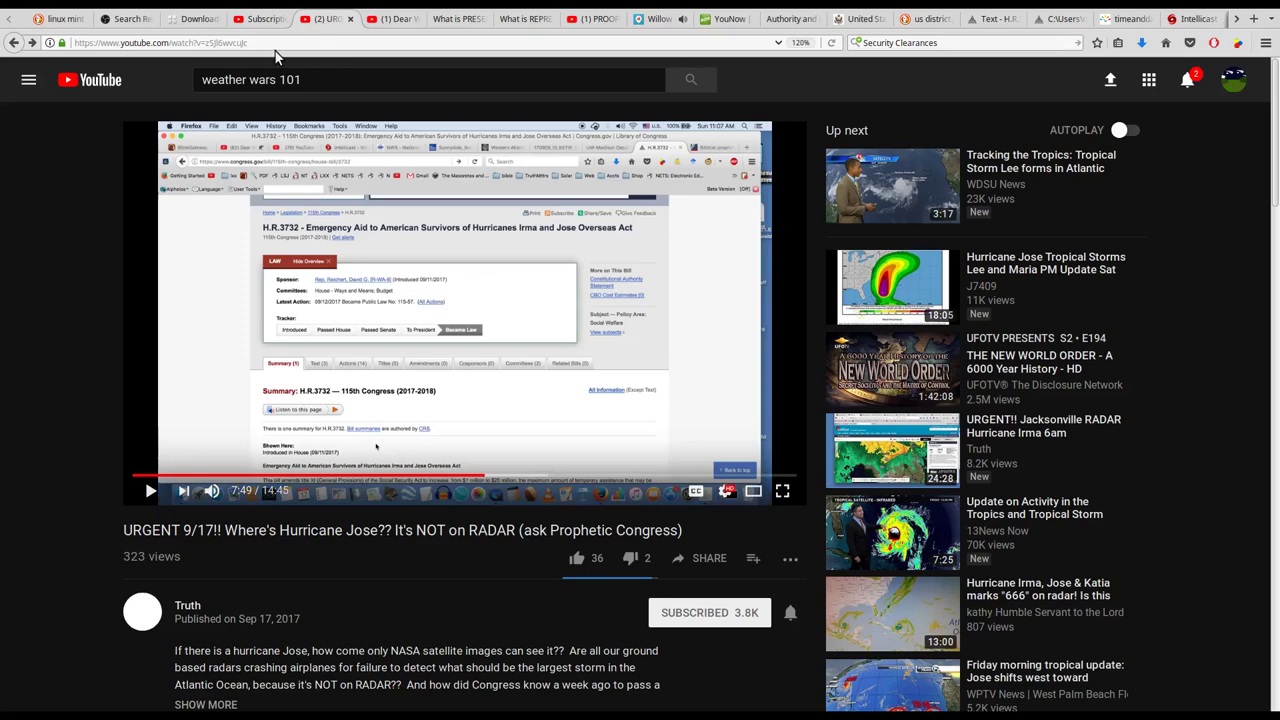
click(690, 82)
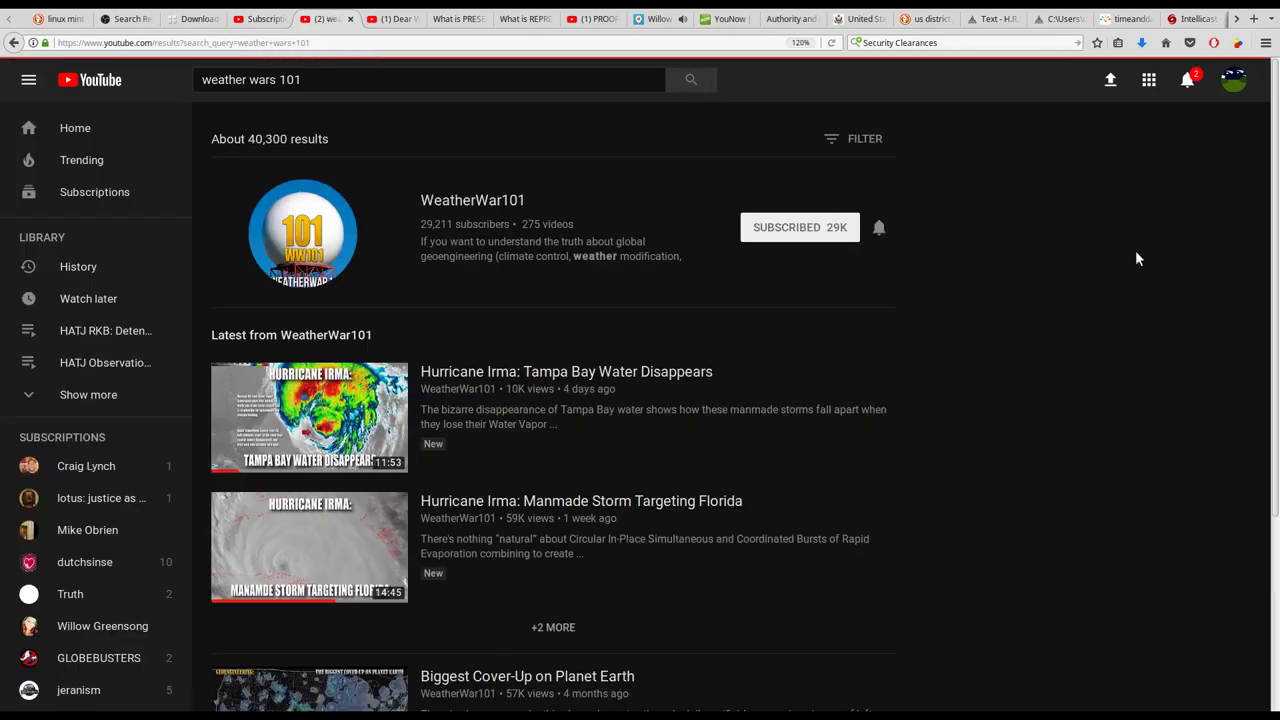
scroll(888, 428, down, 1)
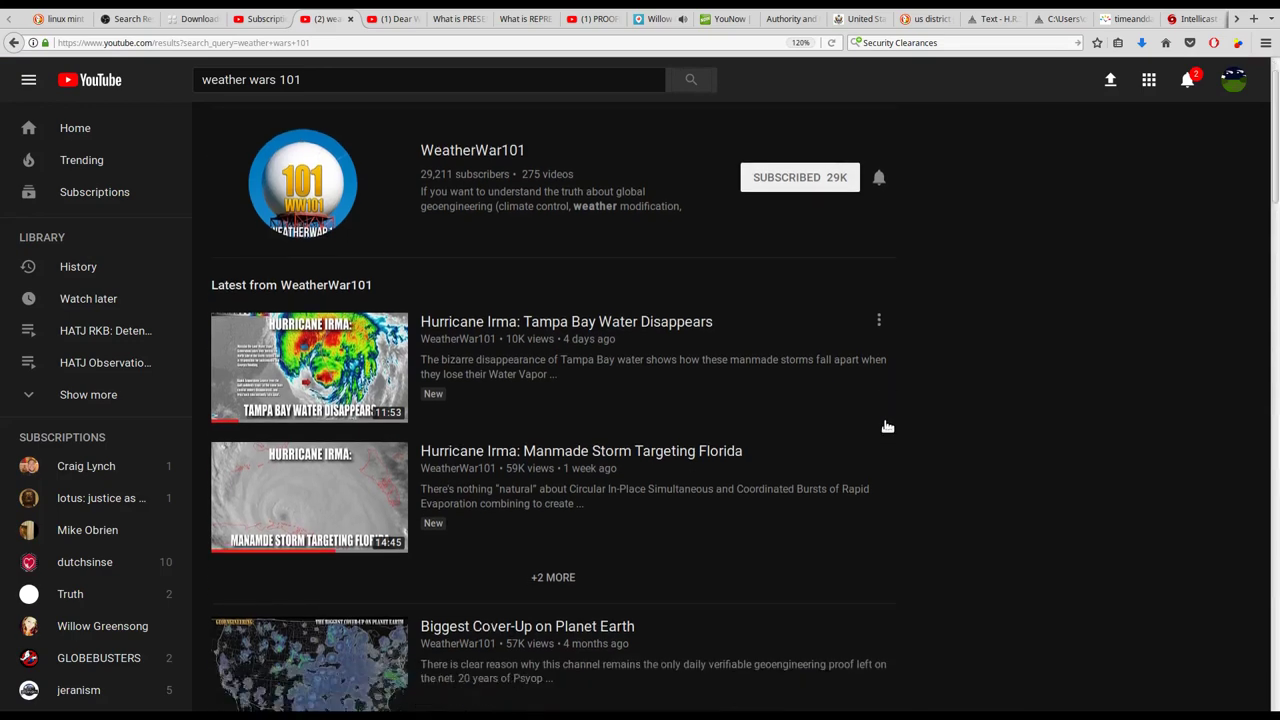
scroll(888, 428, down, 2)
scroll(888, 428, down, 1)
scroll(888, 428, down, 1)
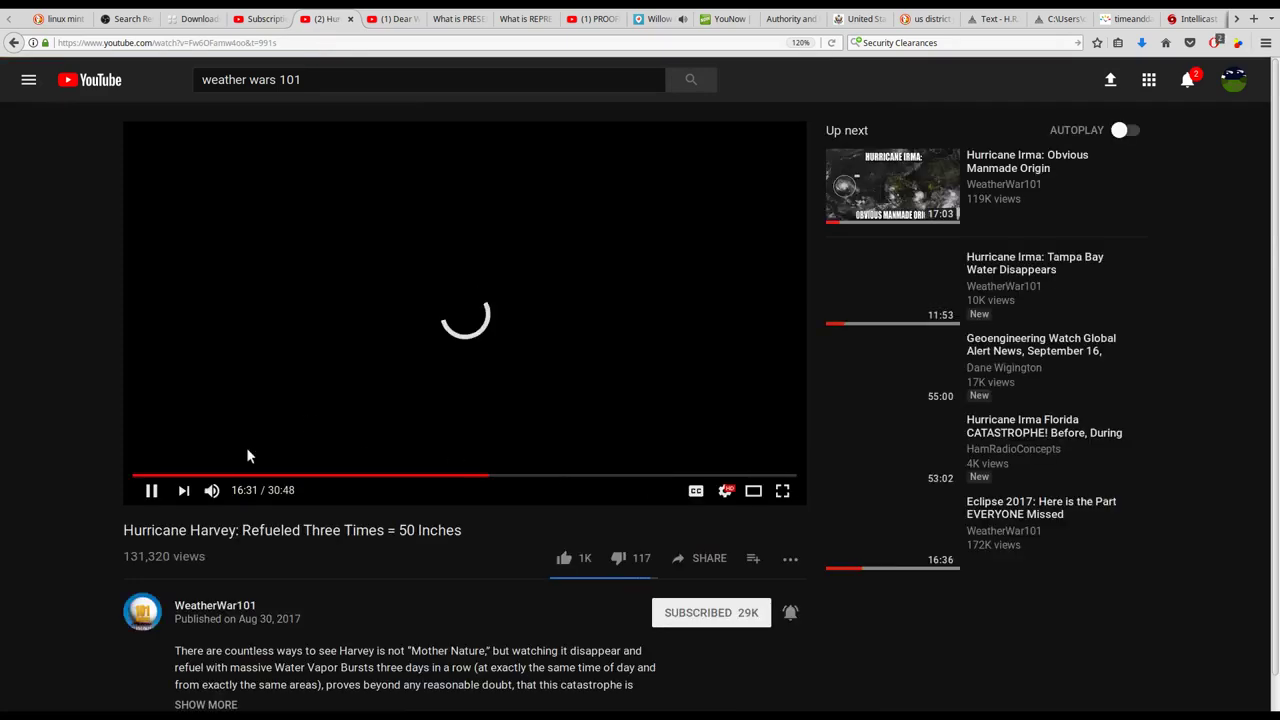
Mute the Hurricane Harvey video, rewind it, then skip past 10:08 while toggling full screen.
click(211, 490)
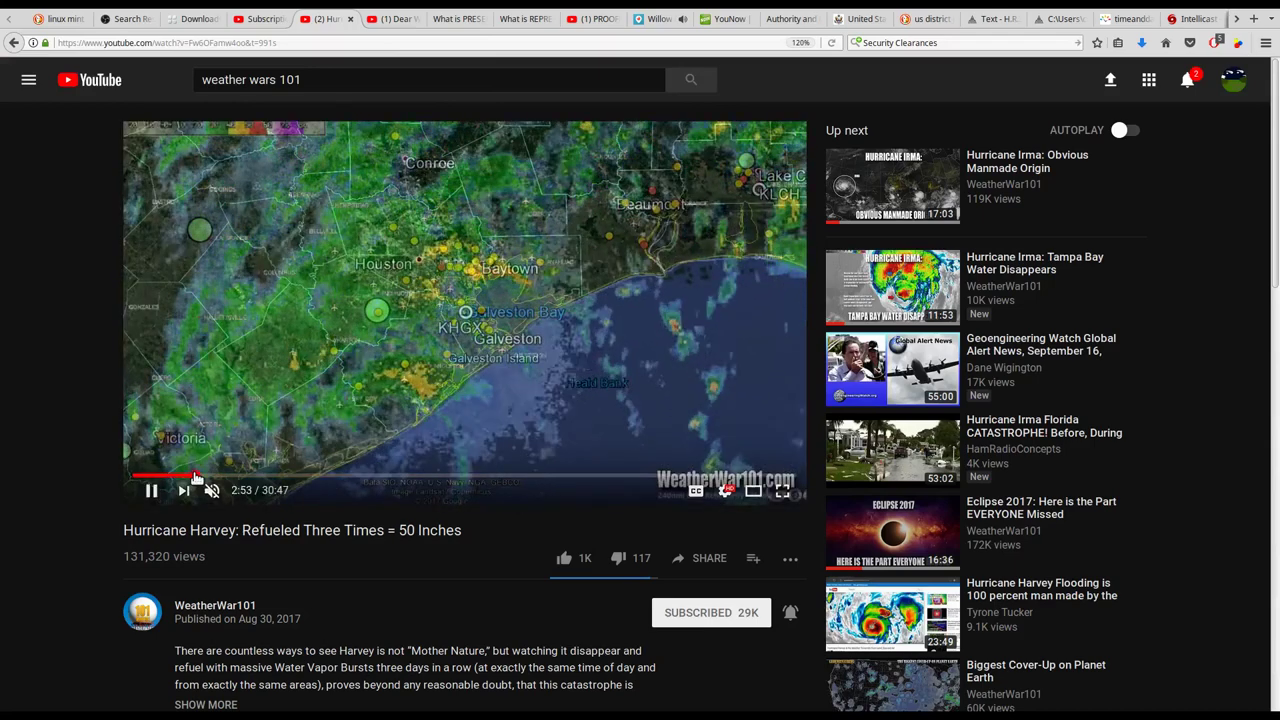
drag(193, 477, 127, 482)
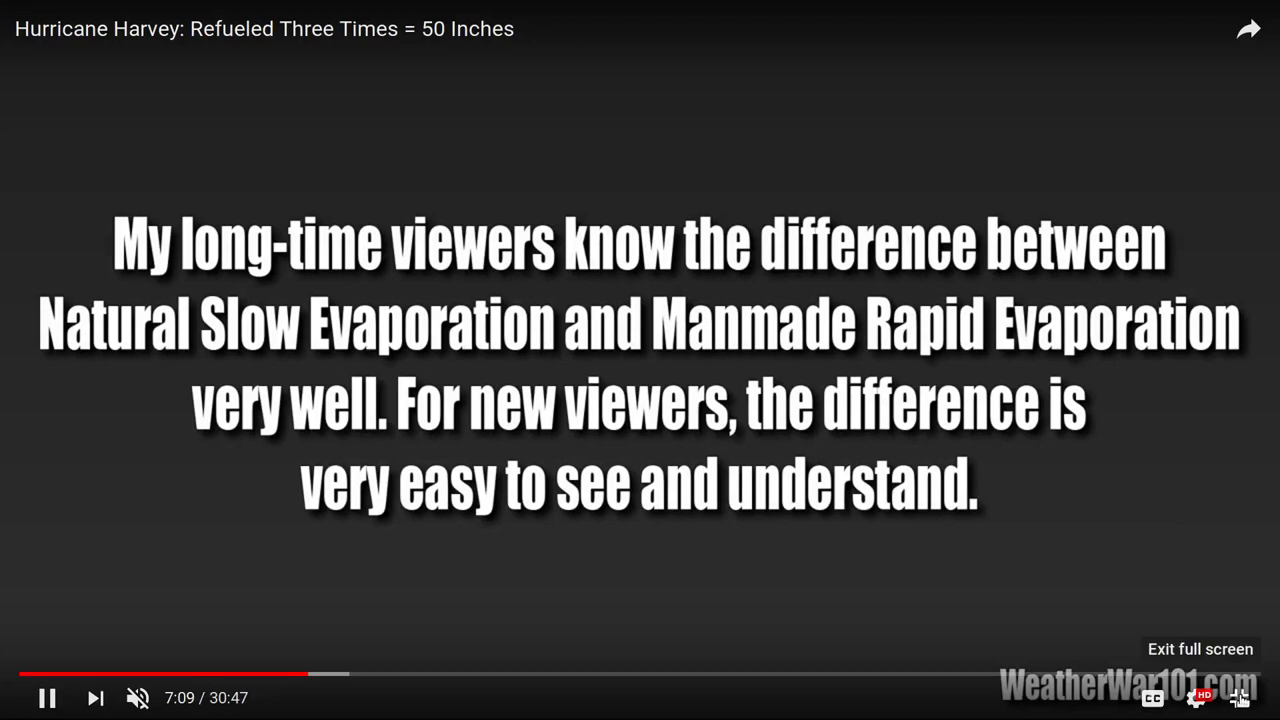
click(1240, 697)
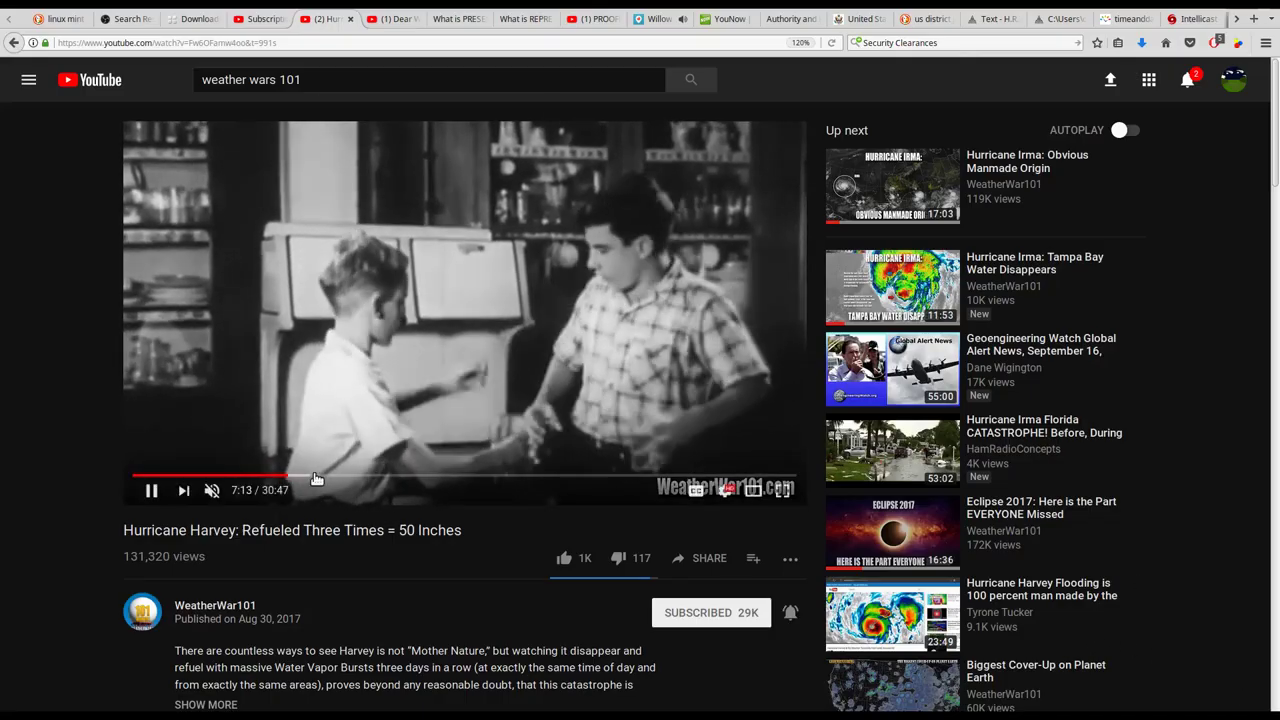
mouse_move(465, 300)
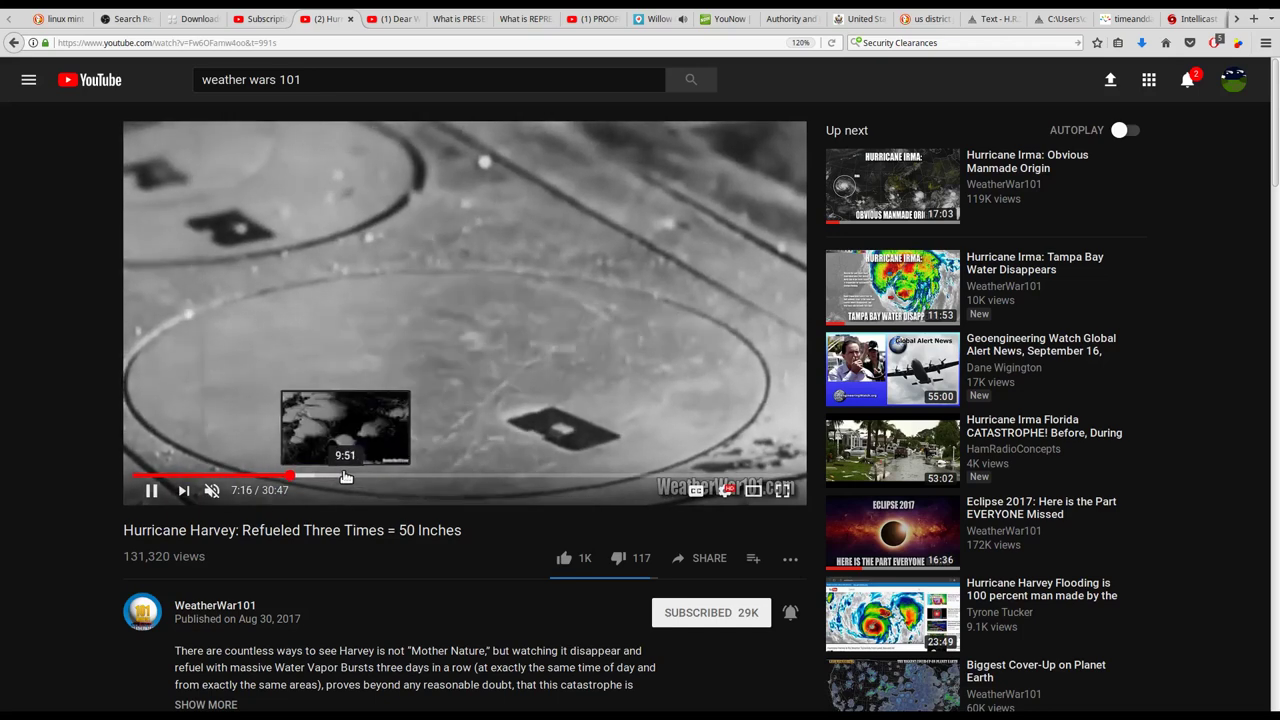
click(347, 478)
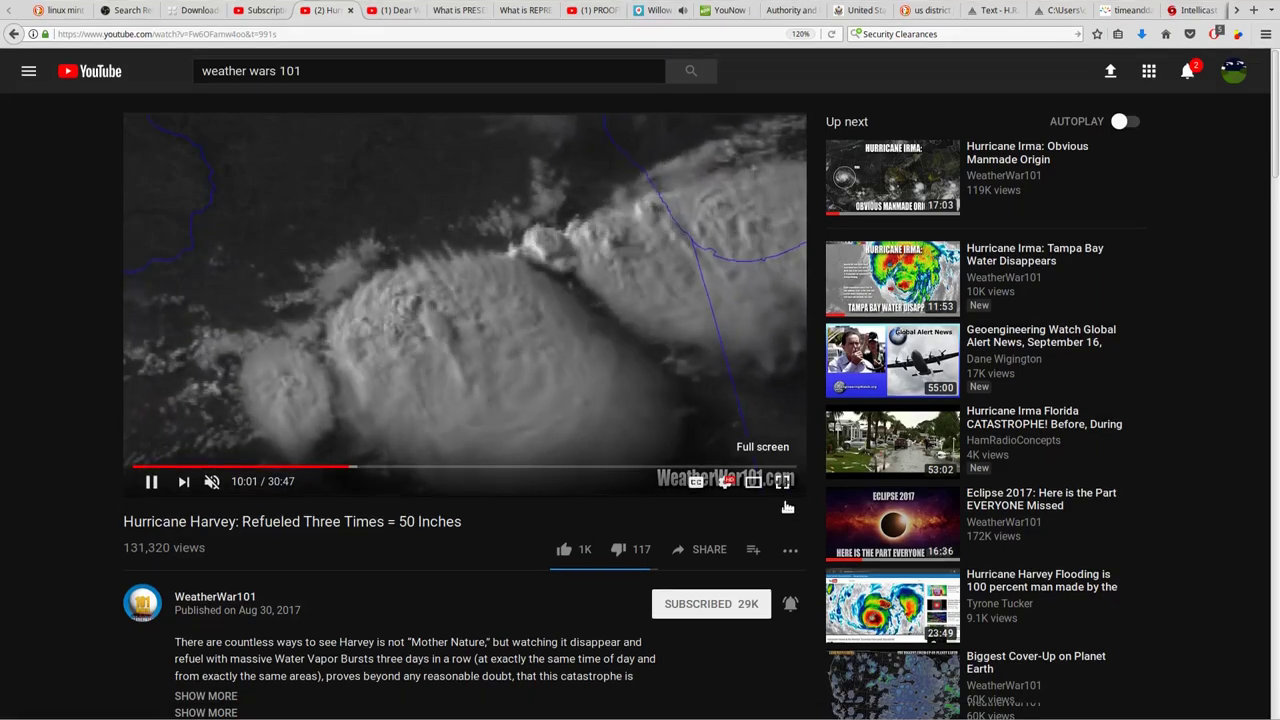
click(788, 497)
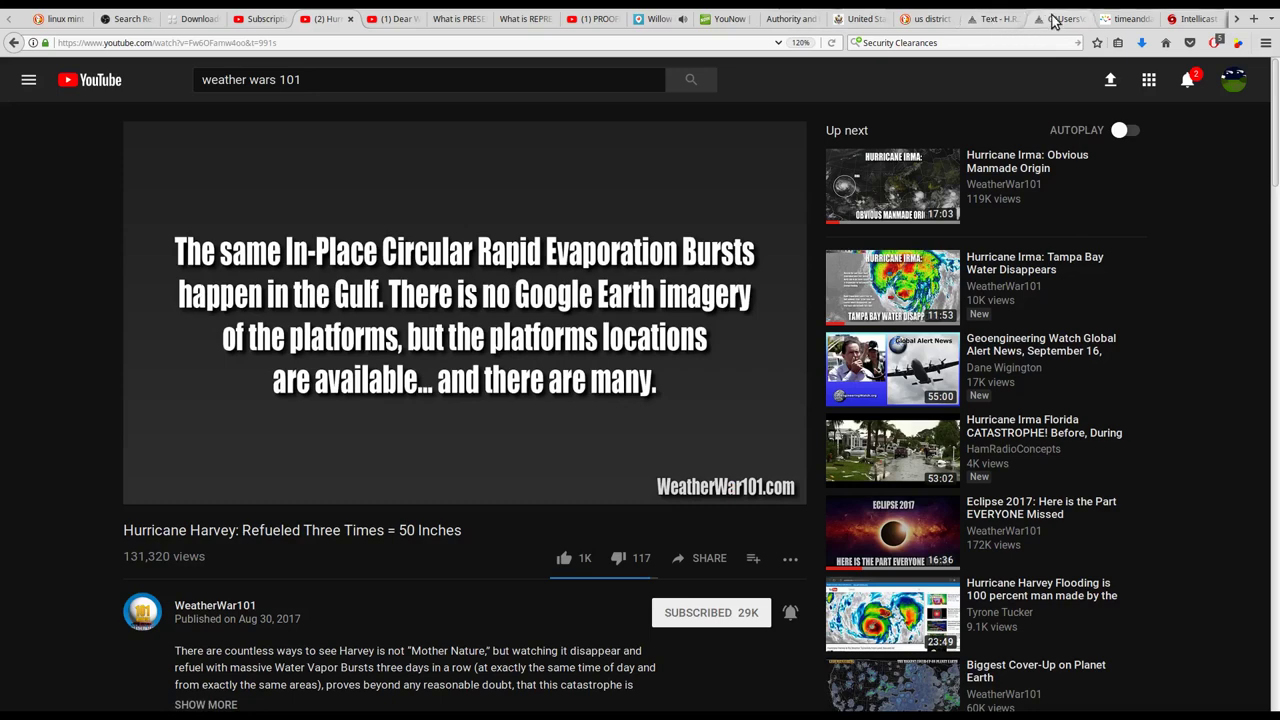
scroll(1043, 22, down, 1)
scroll(1043, 22, down, 5)
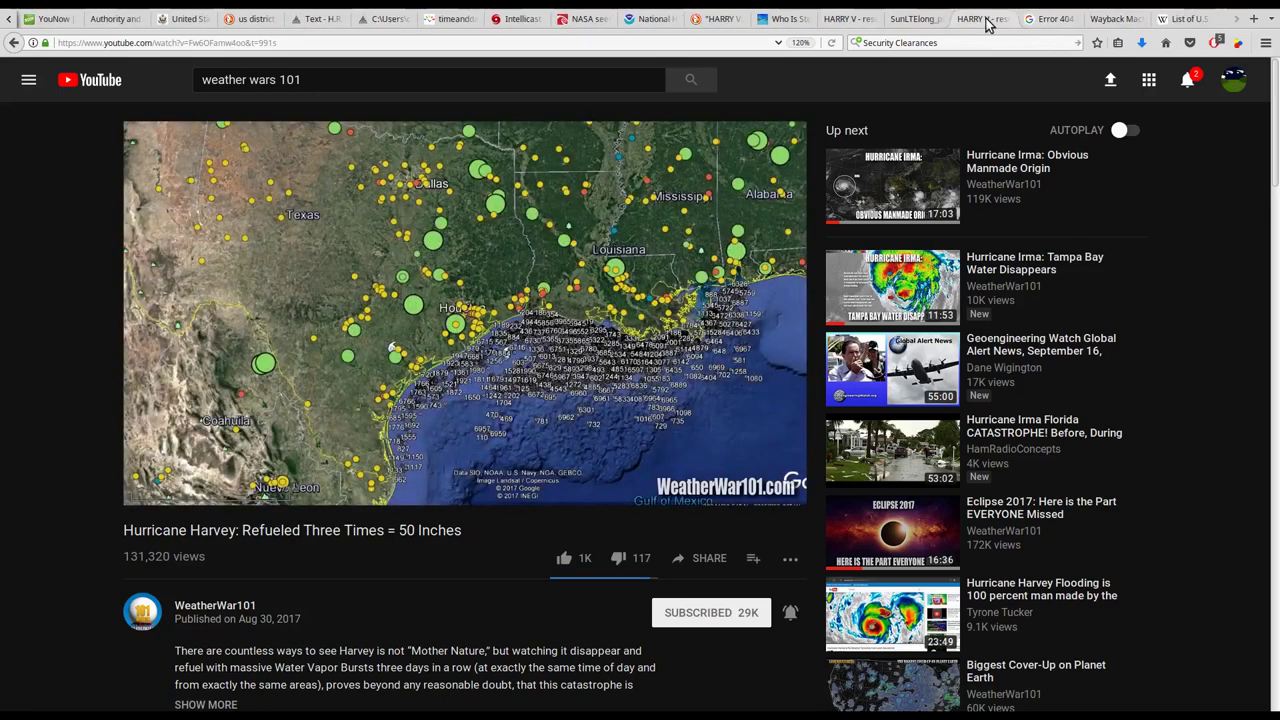
click(987, 22)
scroll(769, 440, up, 4)
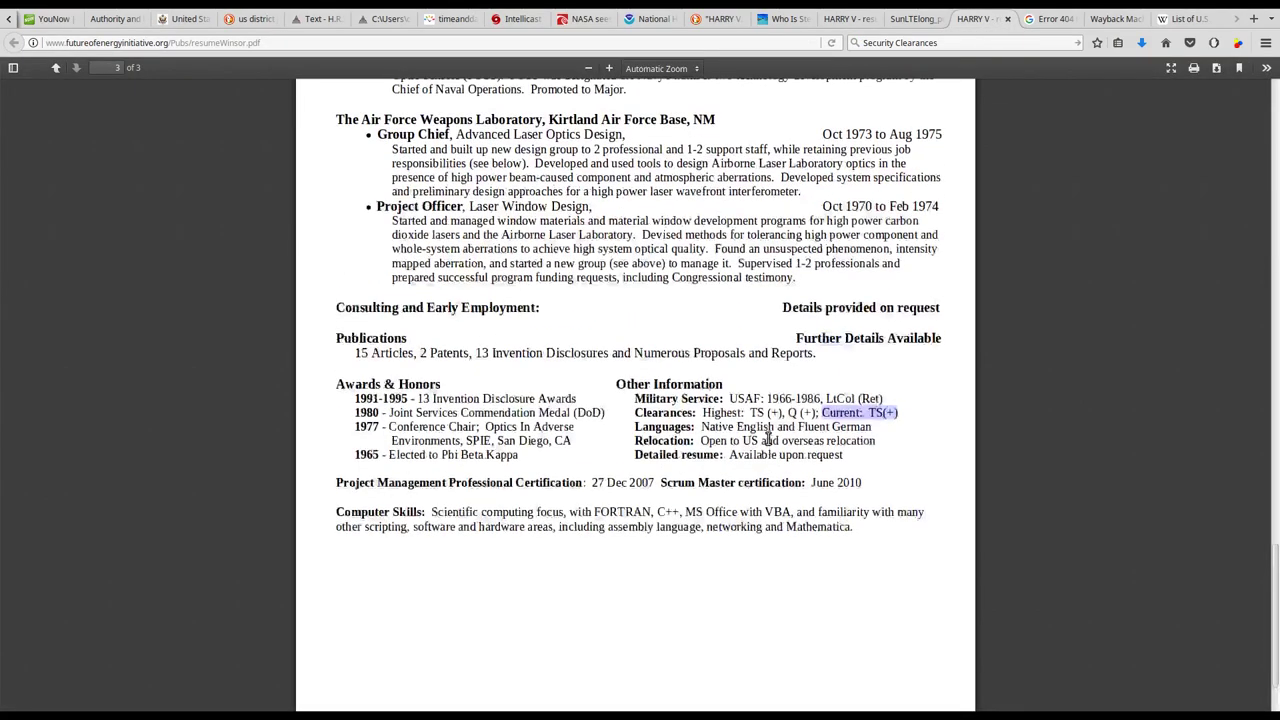
scroll(768, 438, up, 2)
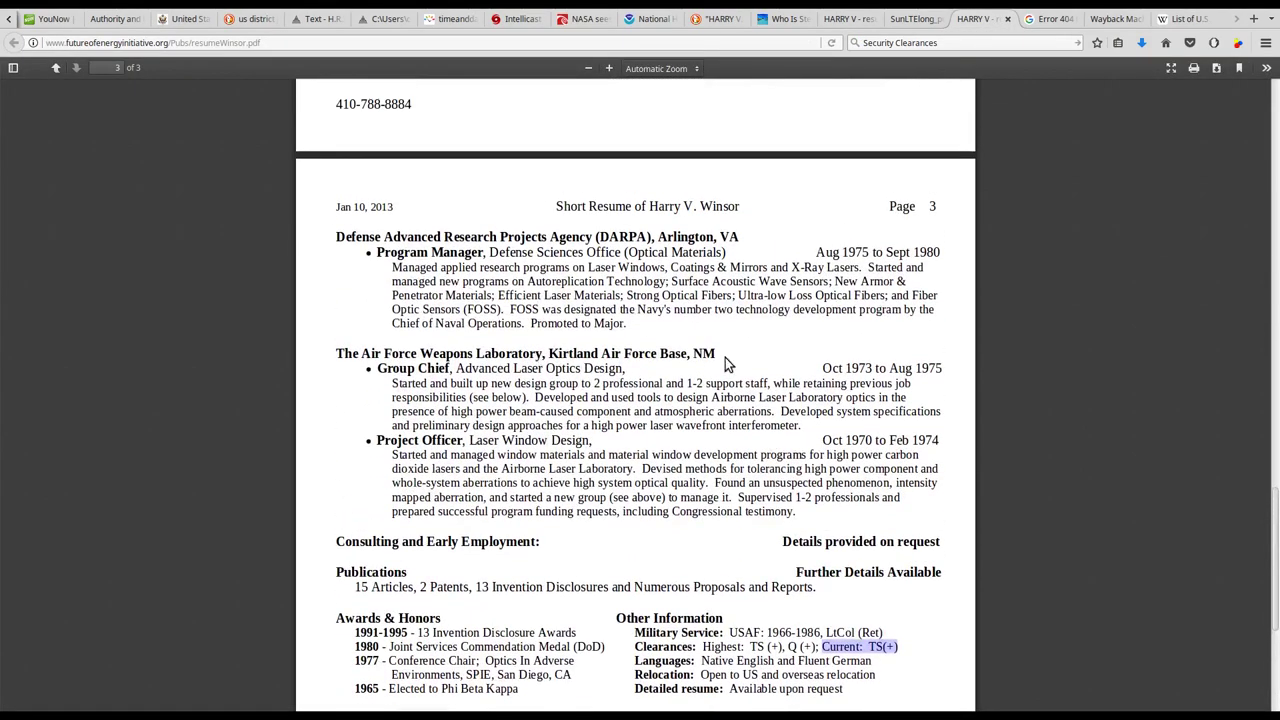
scroll(725, 358, up, 2)
scroll(725, 358, up, 4)
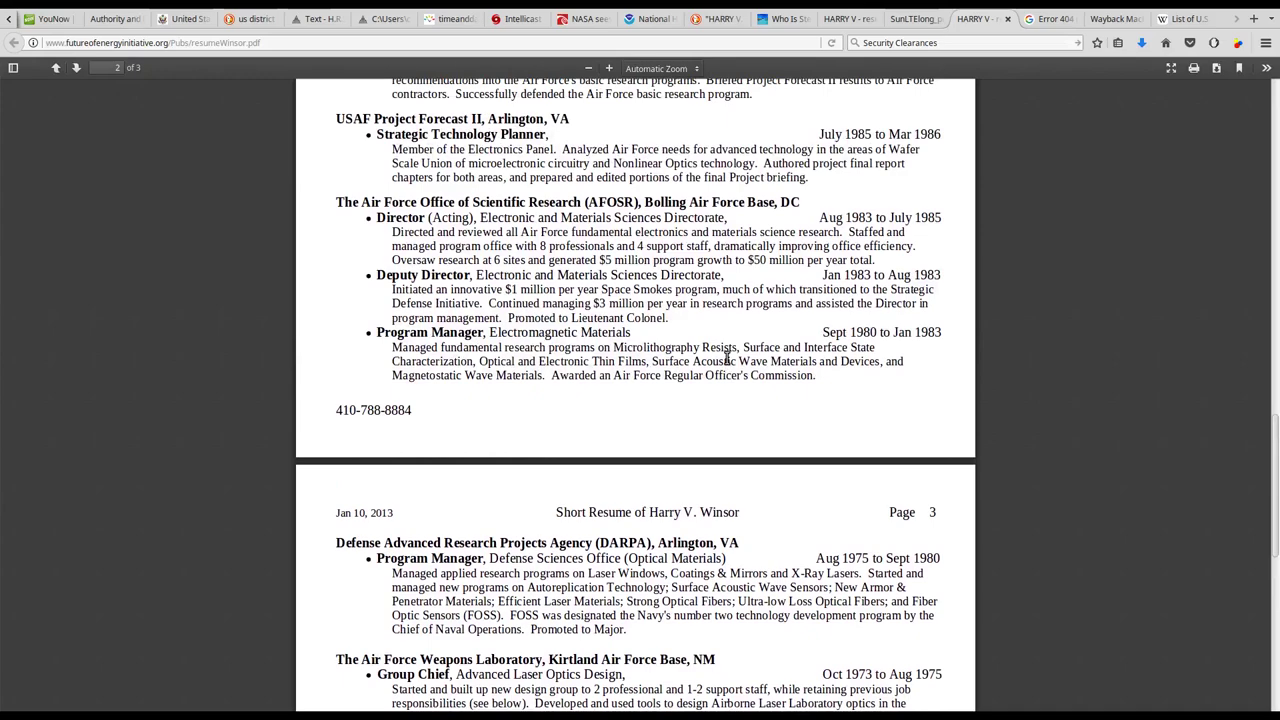
scroll(725, 358, up, 3)
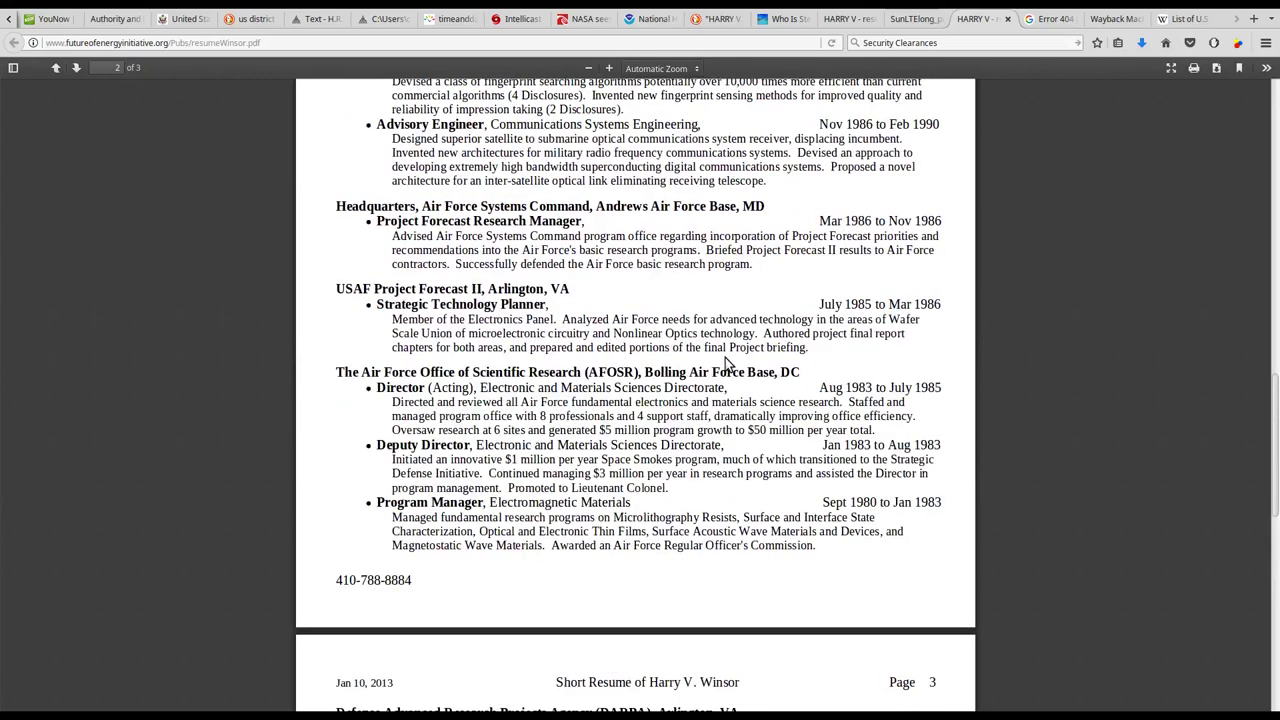
scroll(727, 362, up, 1)
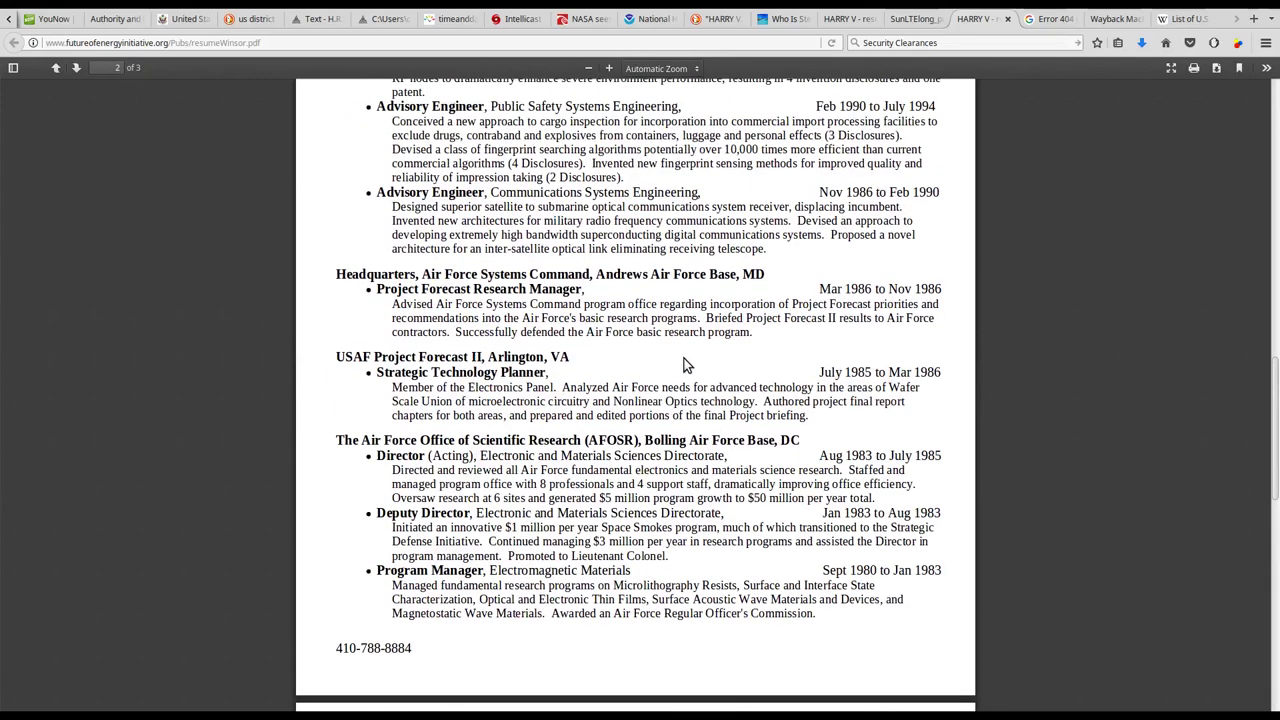
scroll(714, 352, down, 4)
scroll(714, 352, down, 2)
scroll(714, 352, down, 2)
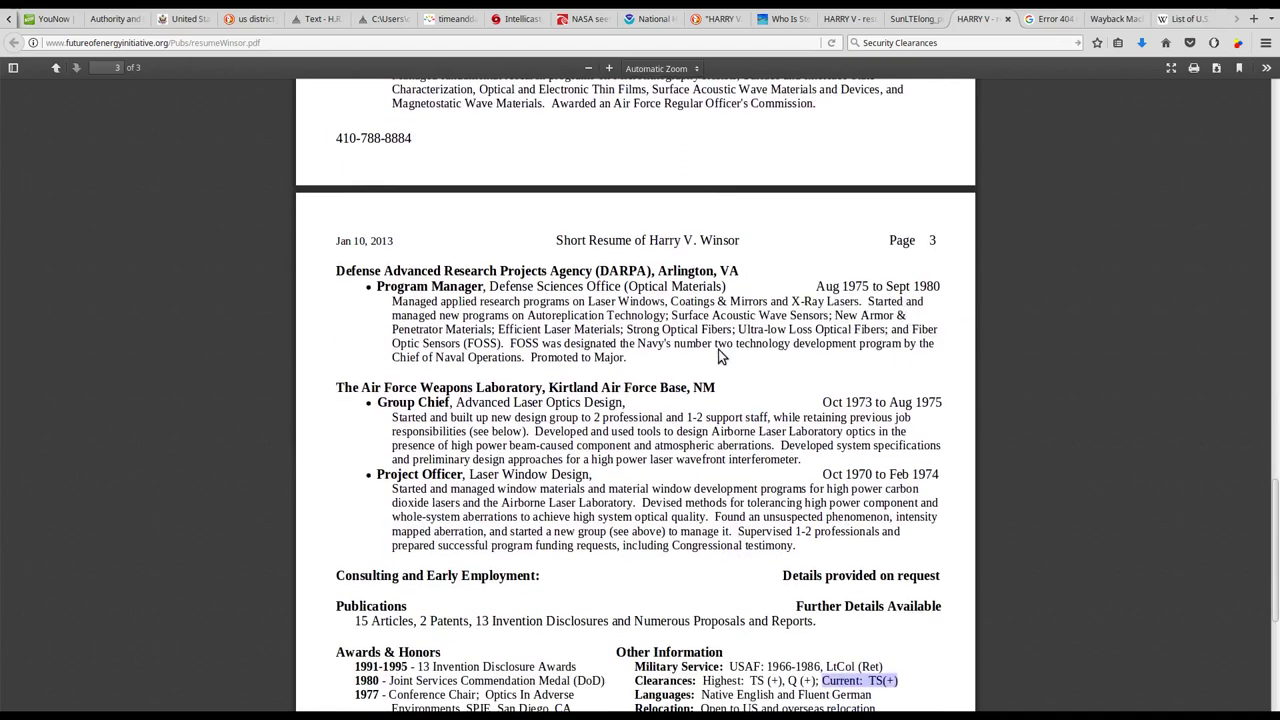
scroll(716, 350, down, 2)
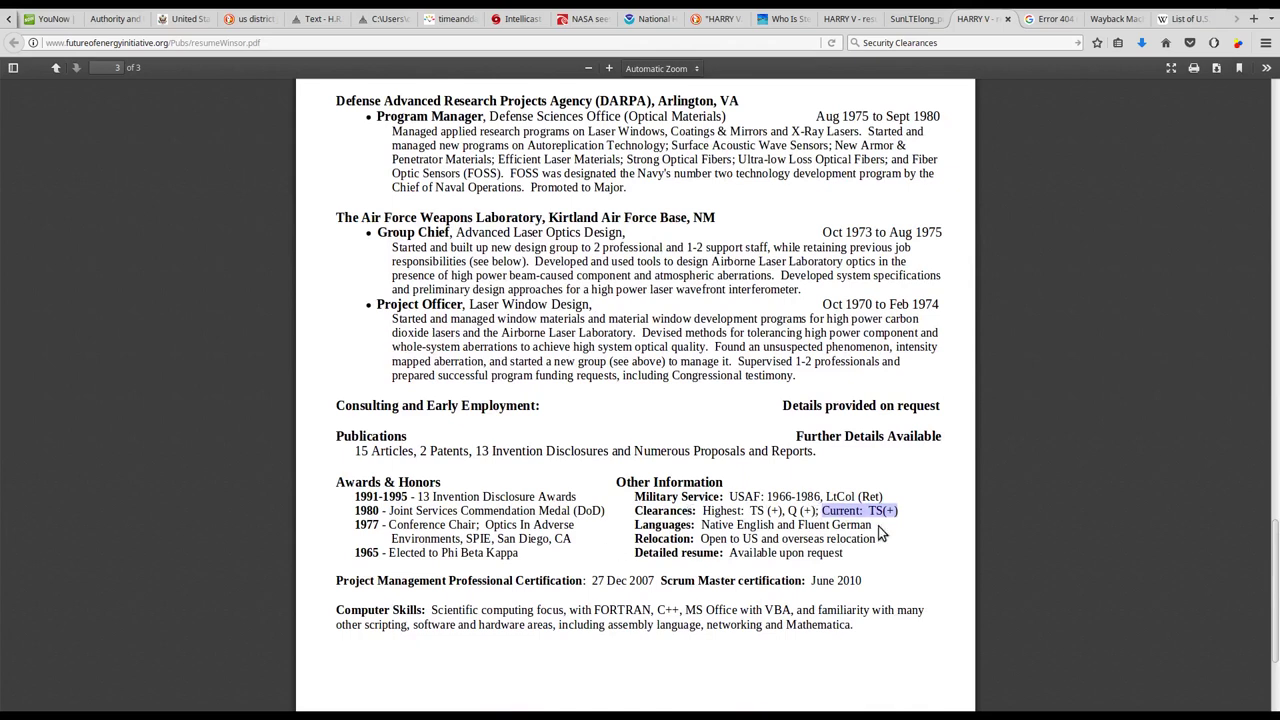
click(899, 516)
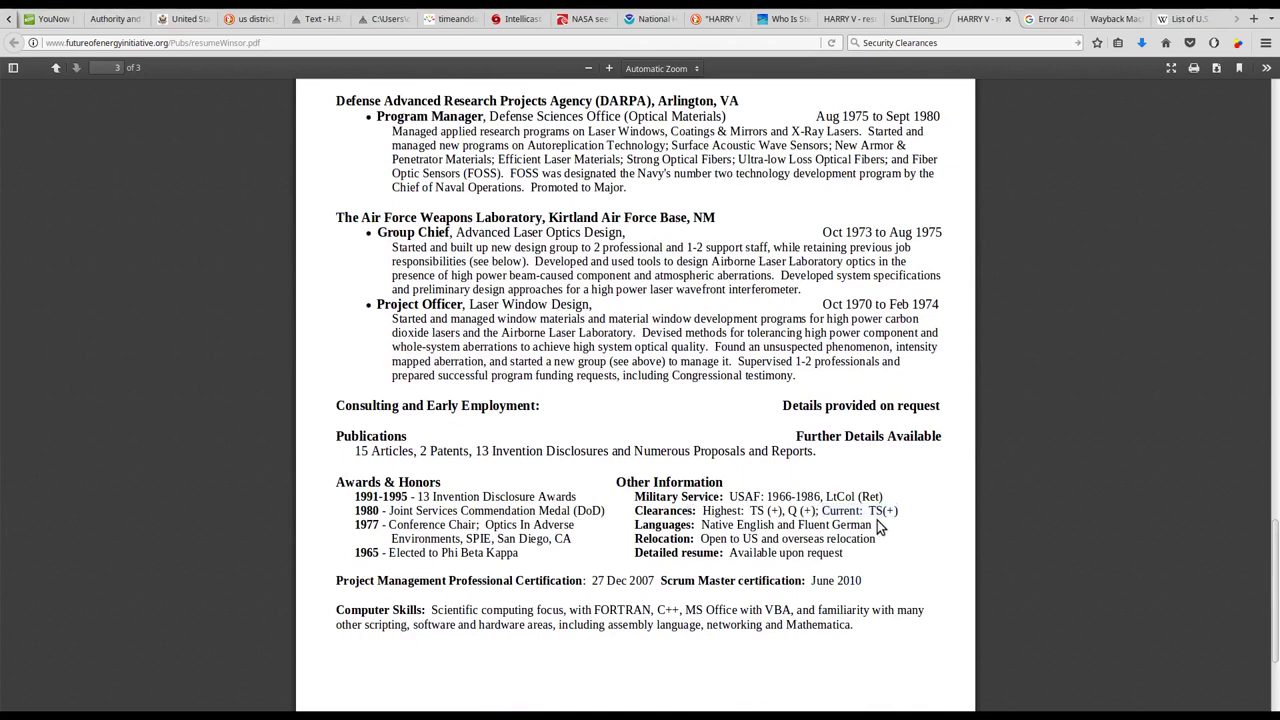
drag(872, 509, 897, 512)
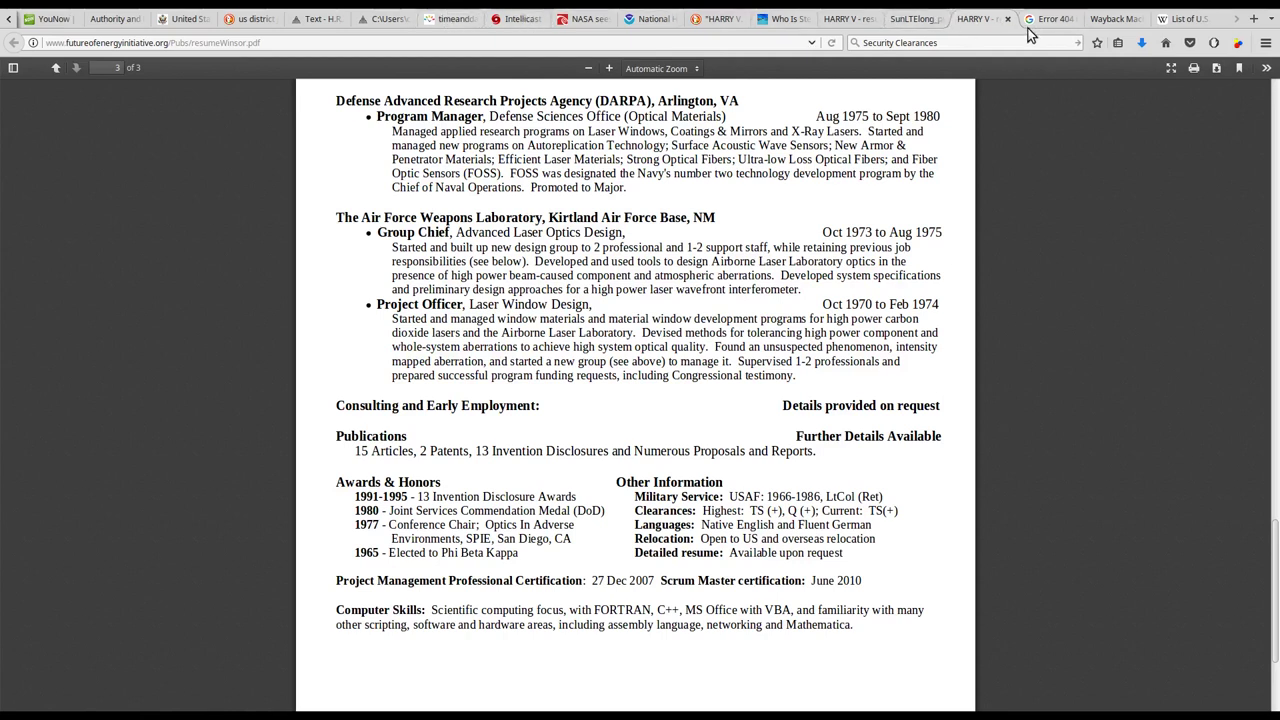
scroll(393, 20, up, 5)
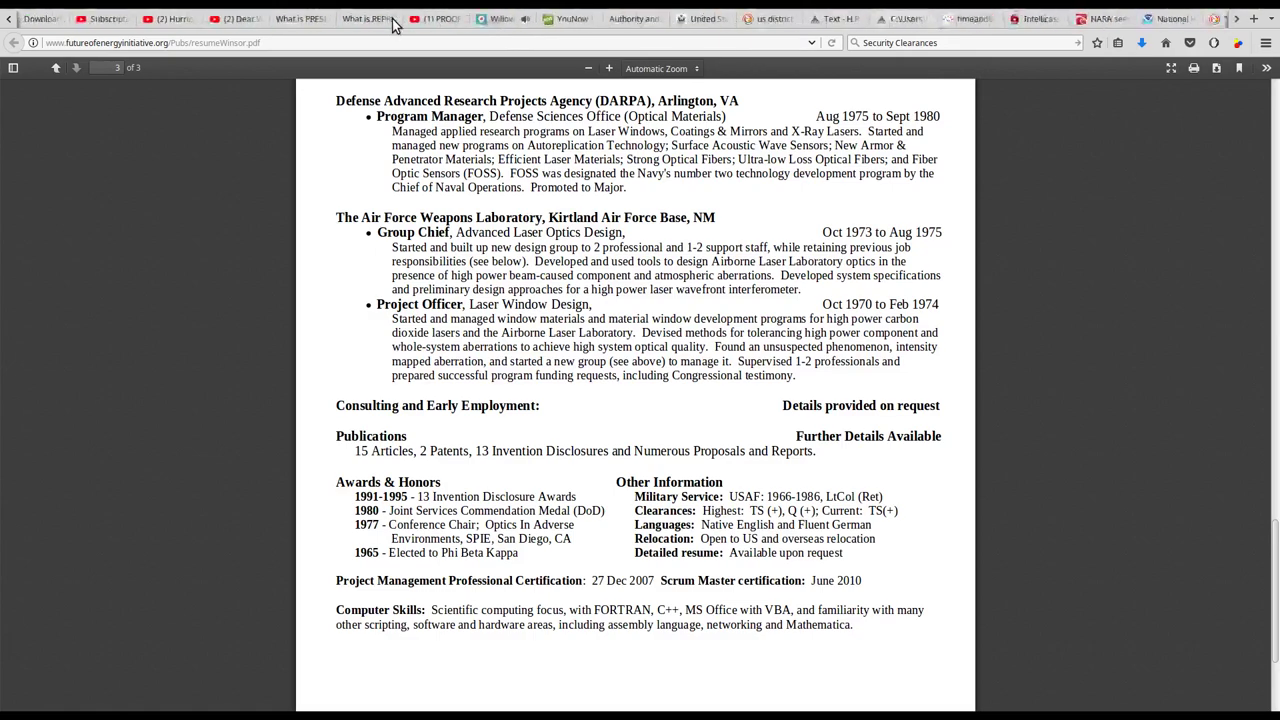
scroll(393, 20, up, 2)
Cycle through the Hurricane Harvey and false-flag Irma video tabs to the H.R. 3732 text.
click(327, 18)
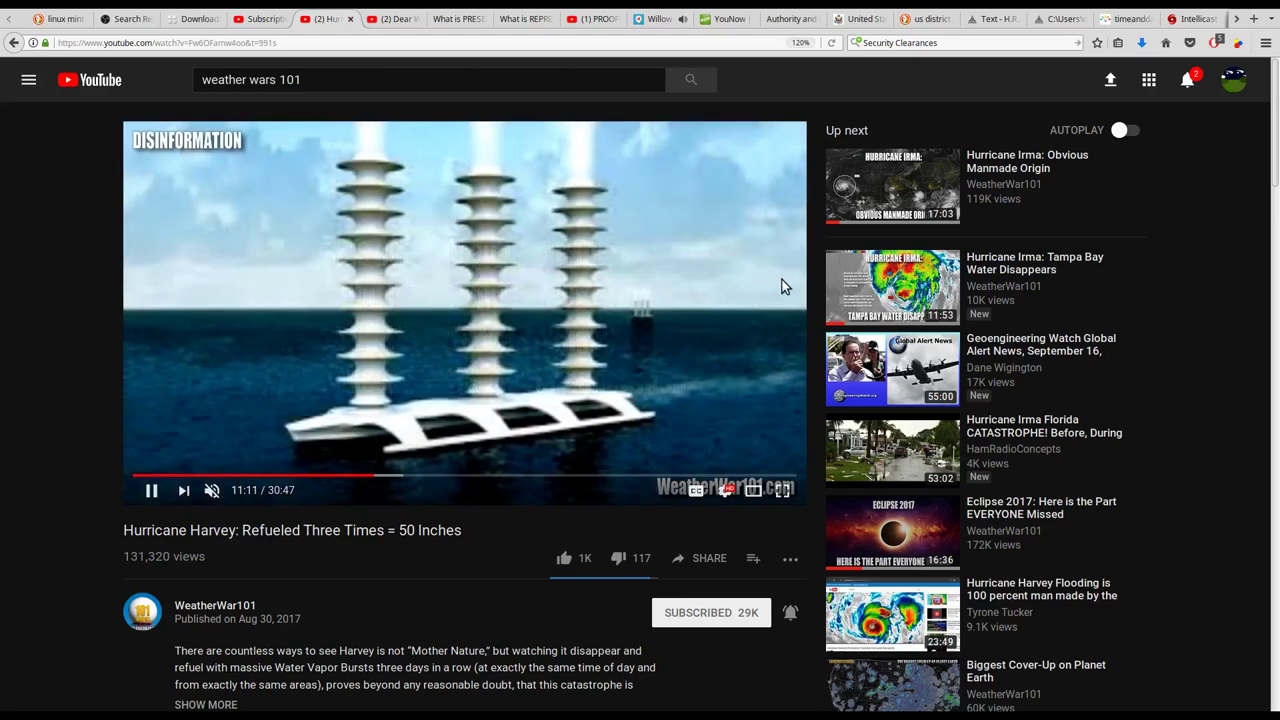
click(606, 22)
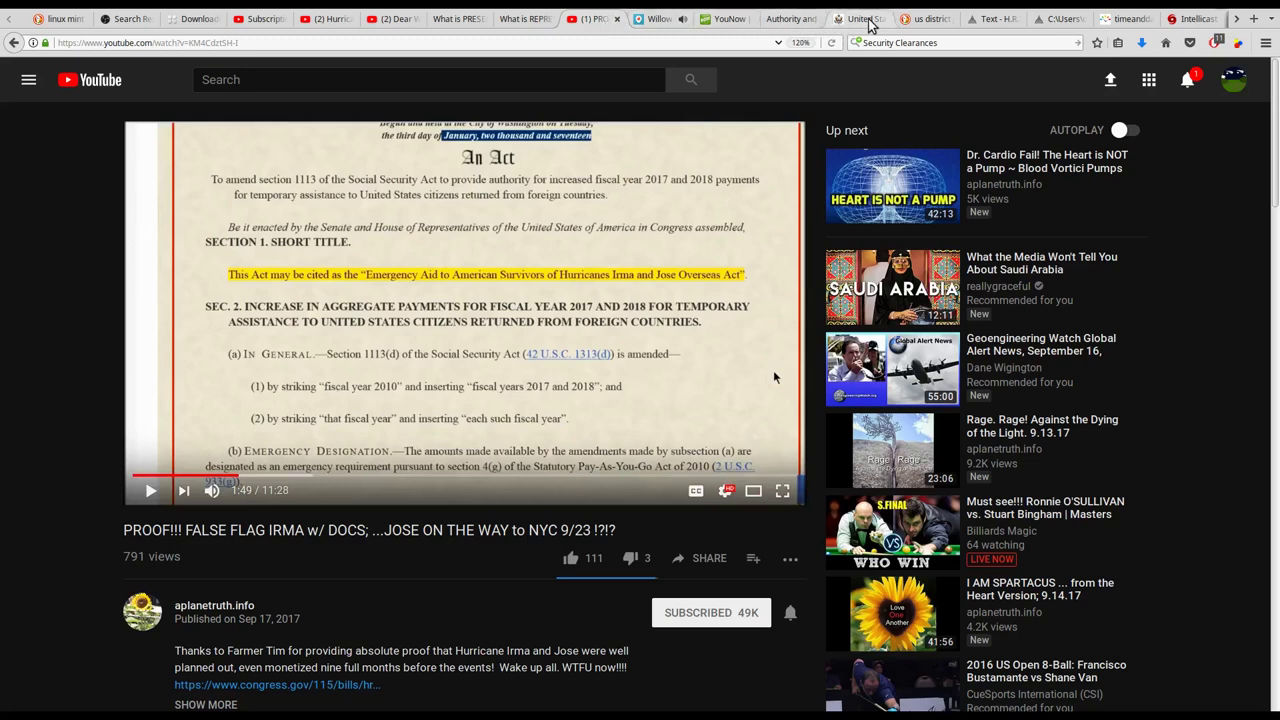
click(980, 20)
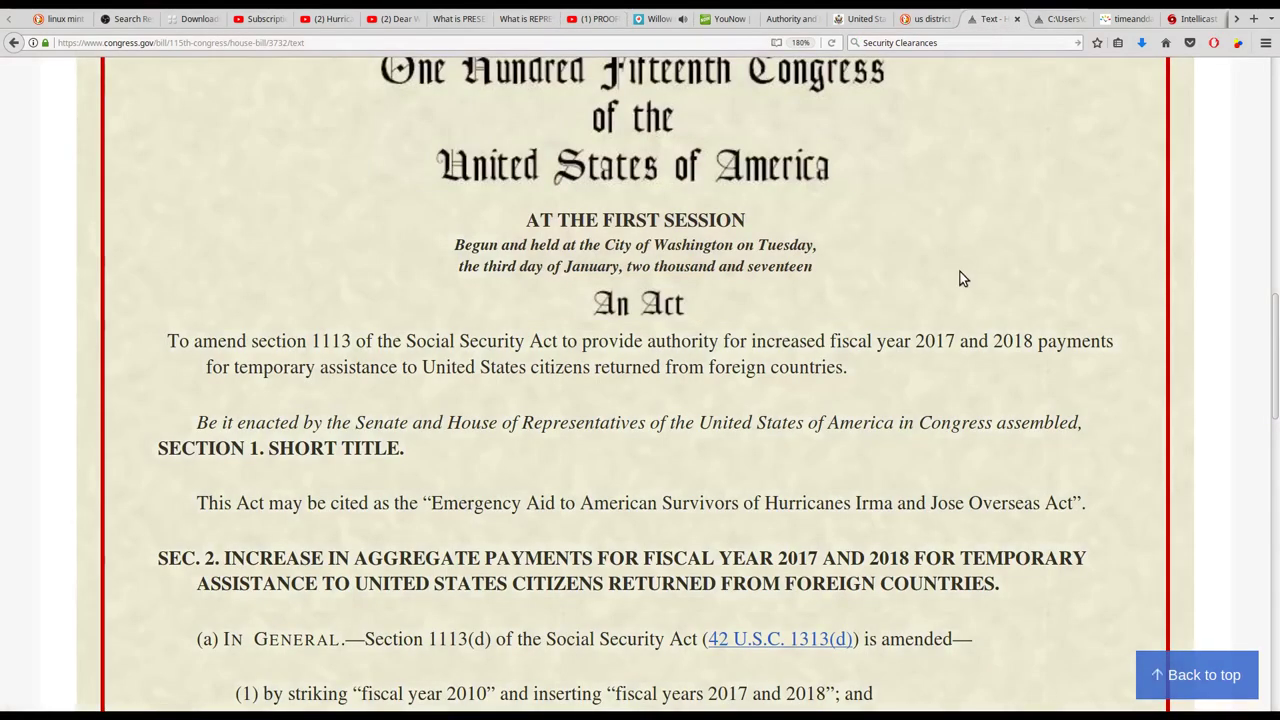
scroll(940, 289, up, 5)
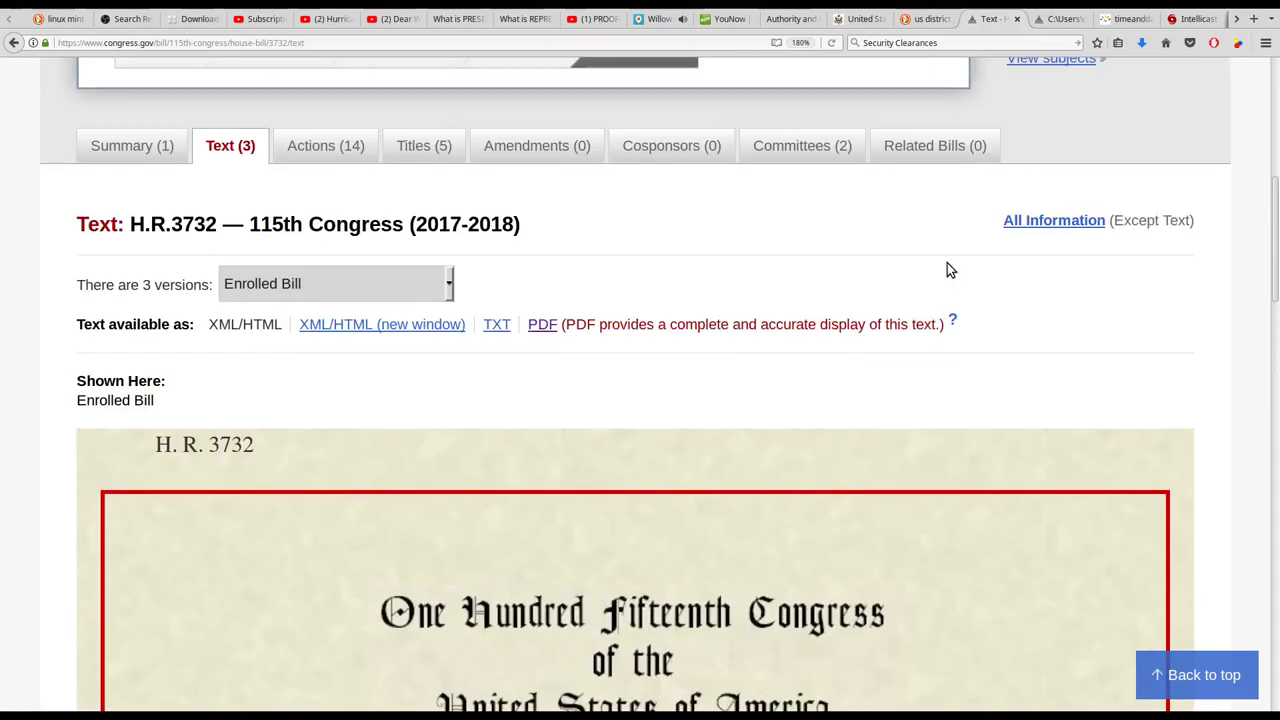
scroll(925, 278, down, 2)
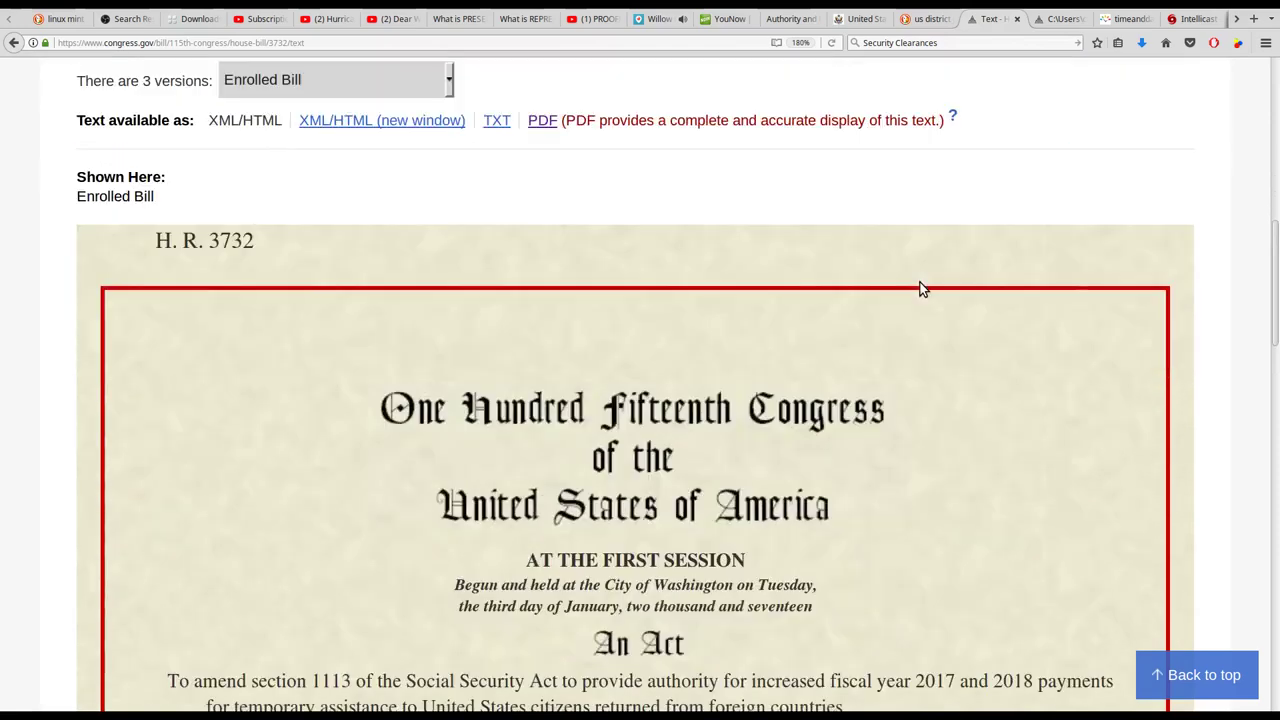
scroll(923, 289, up, 1)
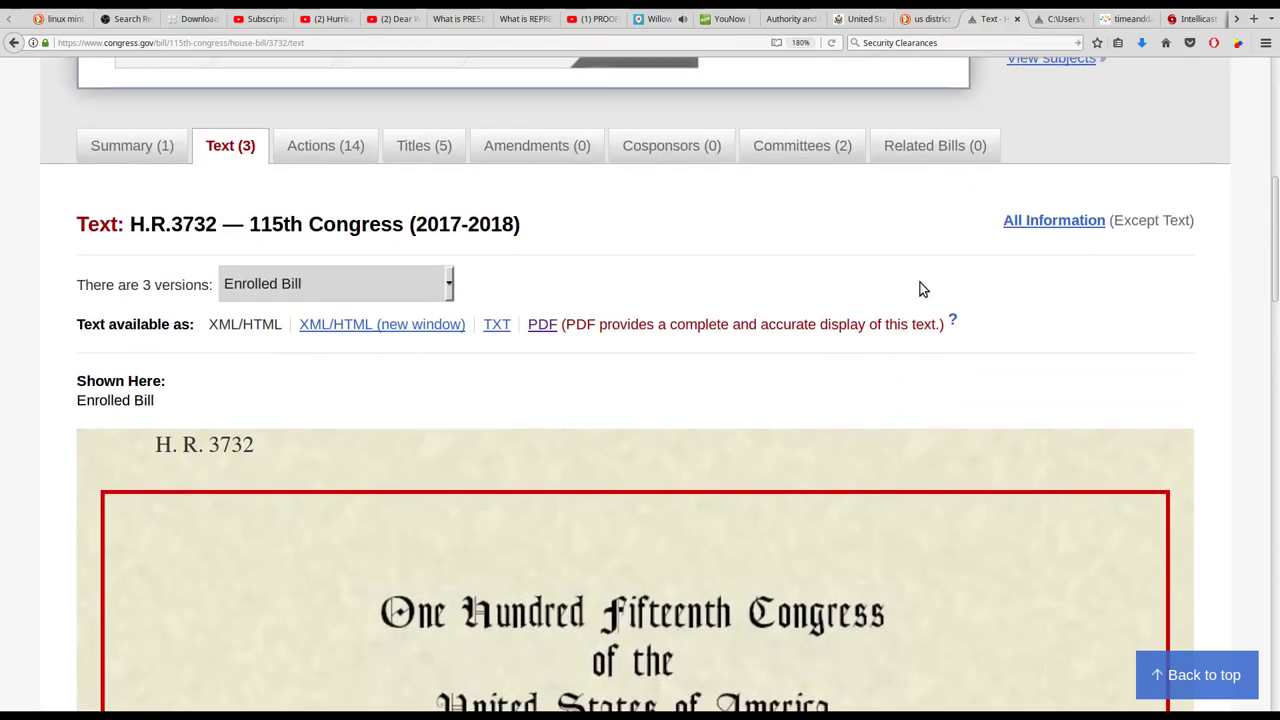
scroll(923, 289, up, 3)
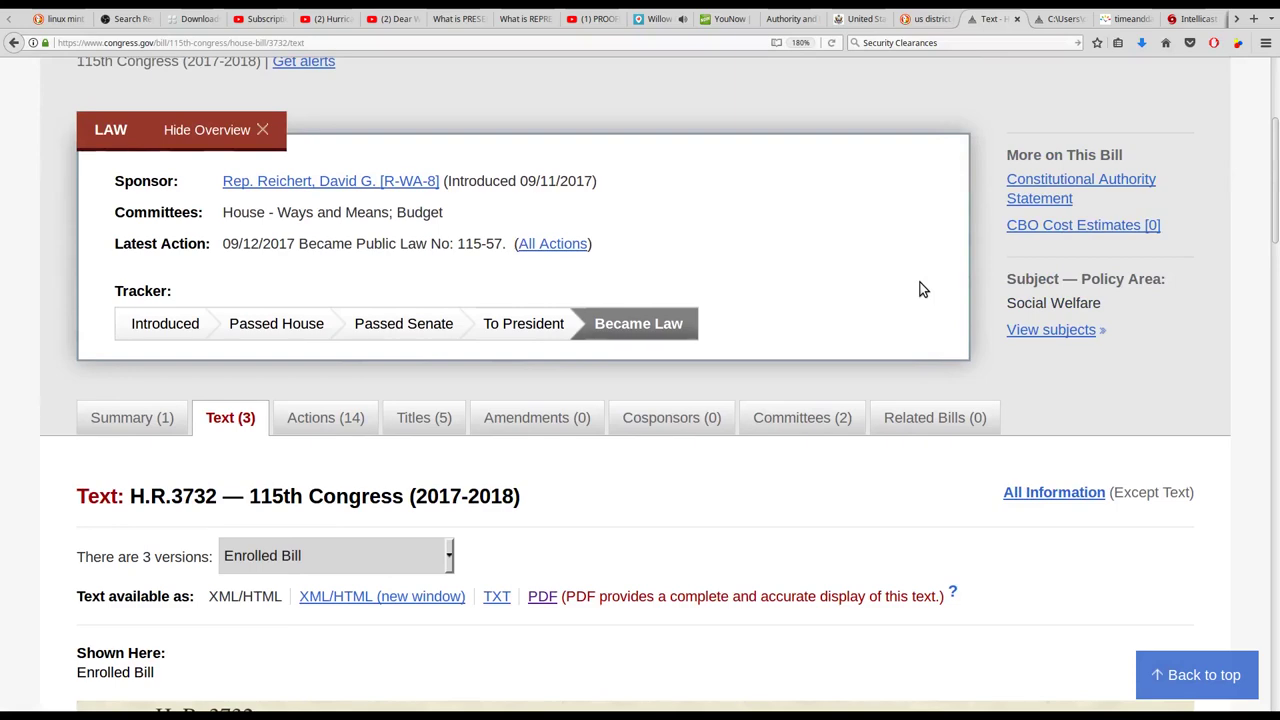
scroll(922, 288, down, 4)
scroll(922, 288, down, 3)
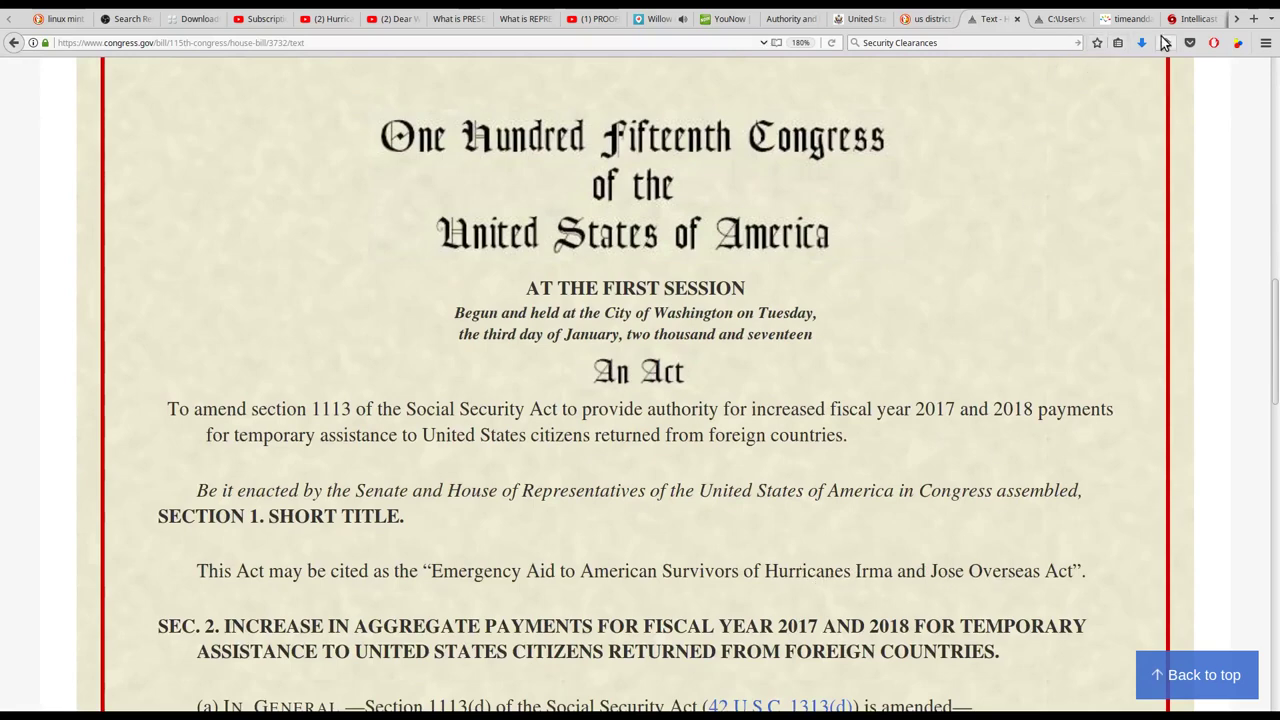
Glance at Intellicast's Atlantic radar map, then return to the enacted H.R. 3732 text.
click(1184, 18)
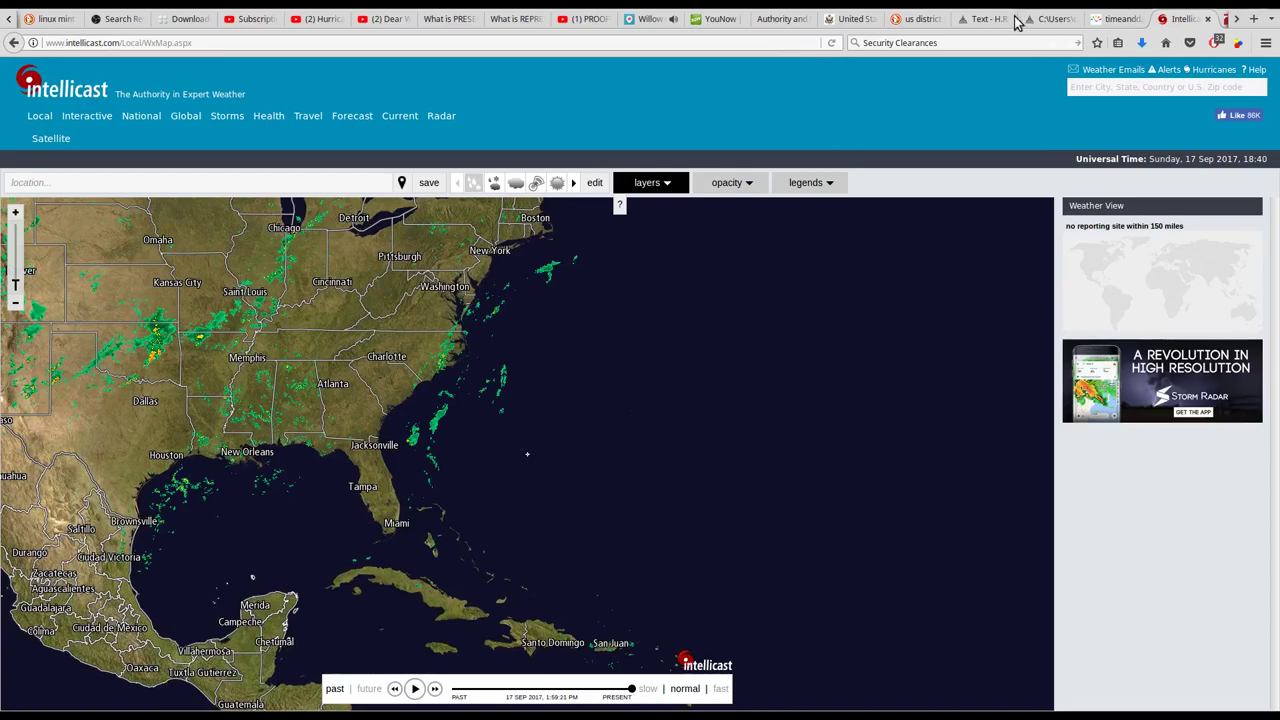
click(980, 20)
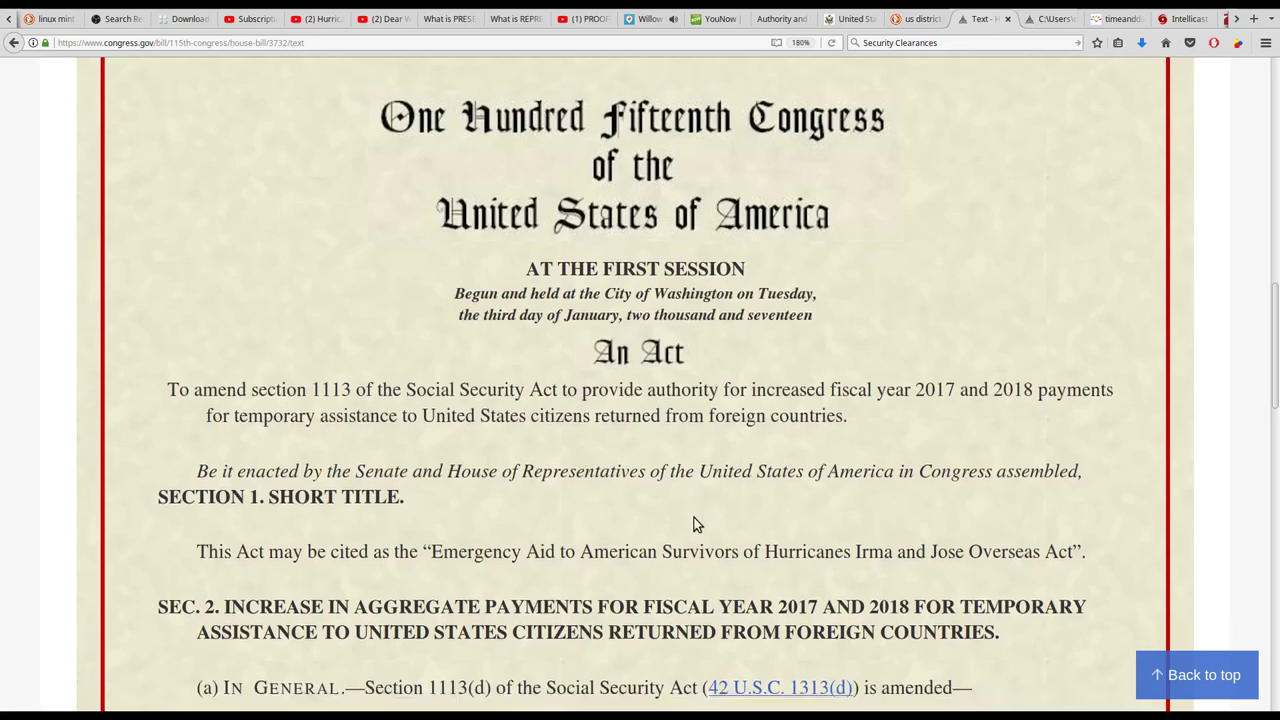
scroll(693, 517, down, 3)
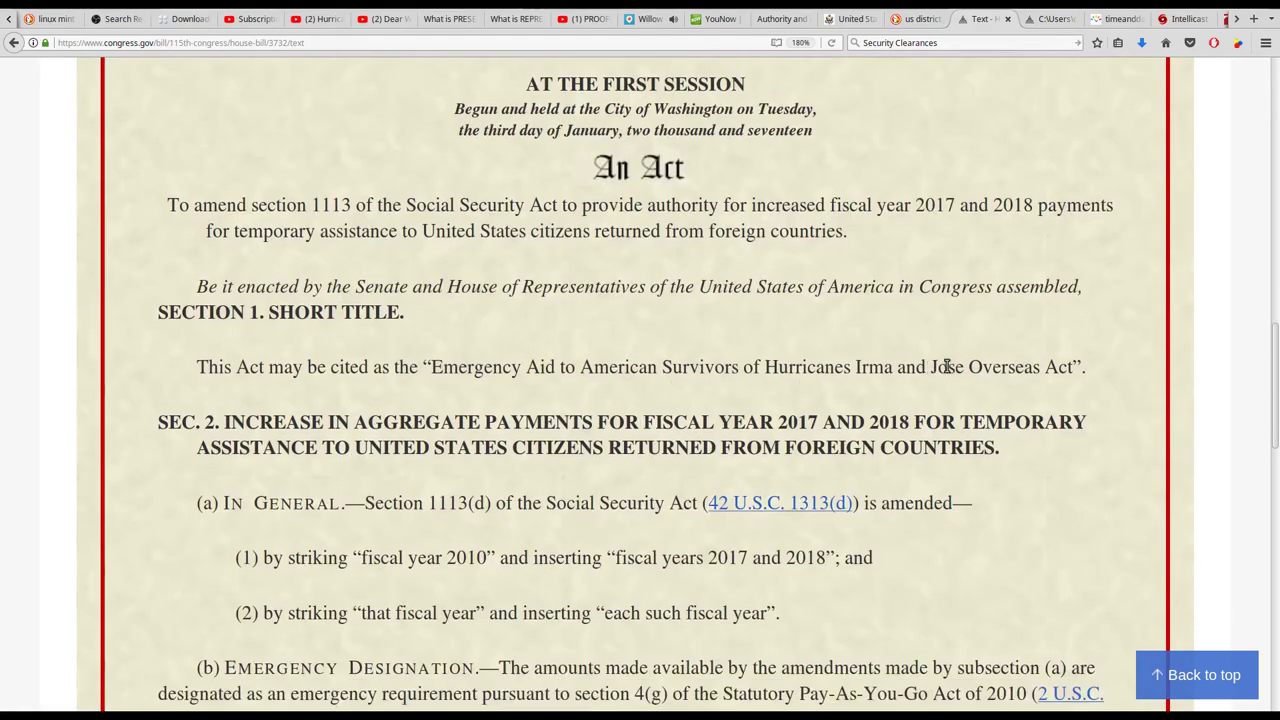
drag(930, 368, 962, 369)
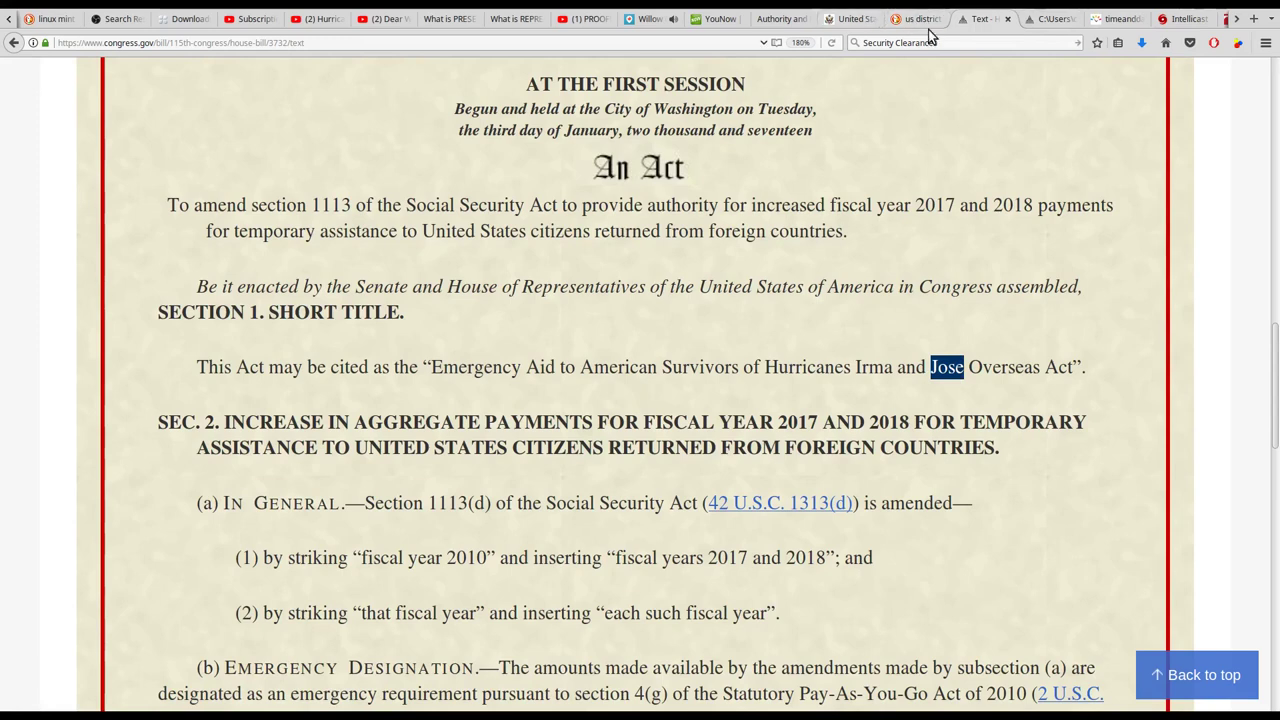
scroll(930, 20, down, 5)
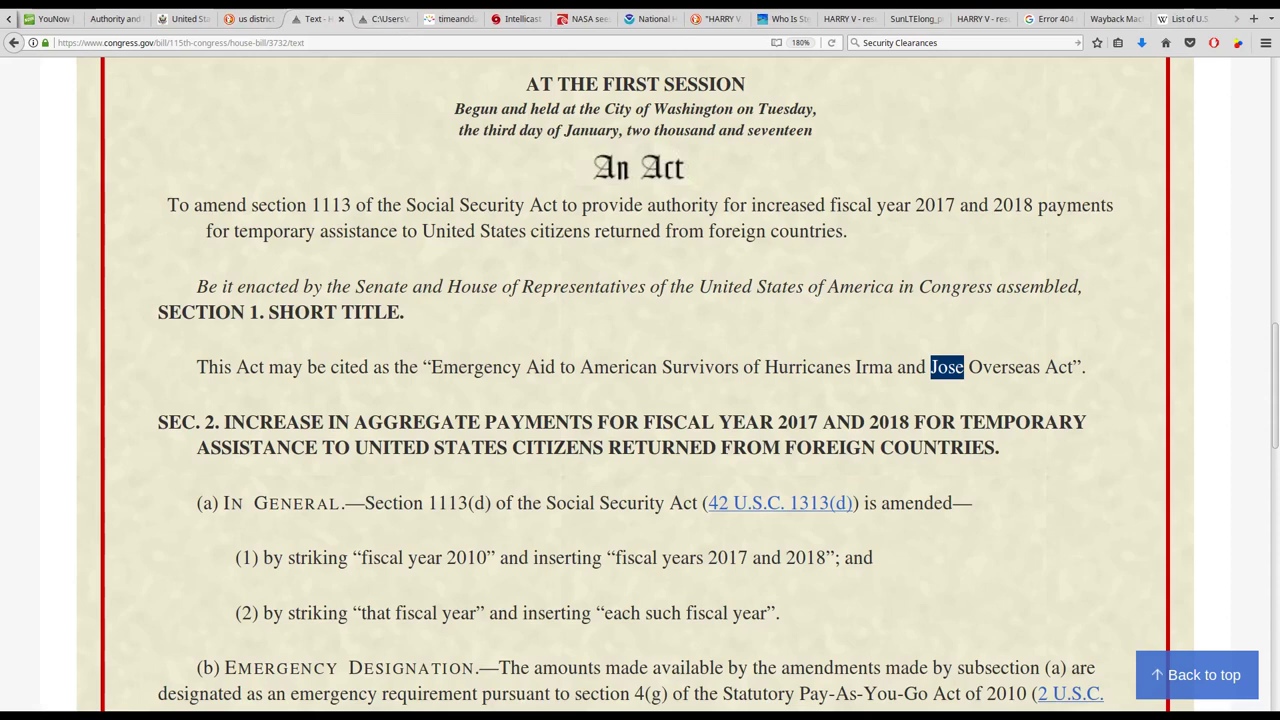
click(838, 20)
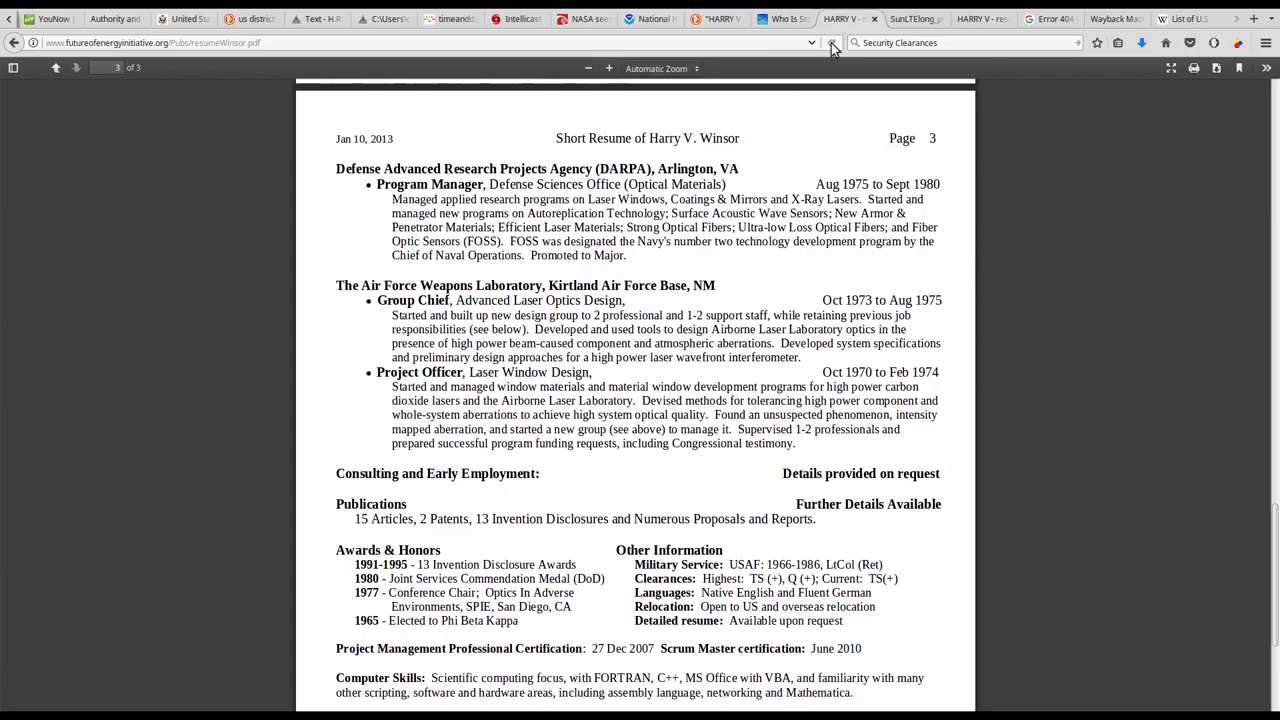
scroll(676, 230, up, 4)
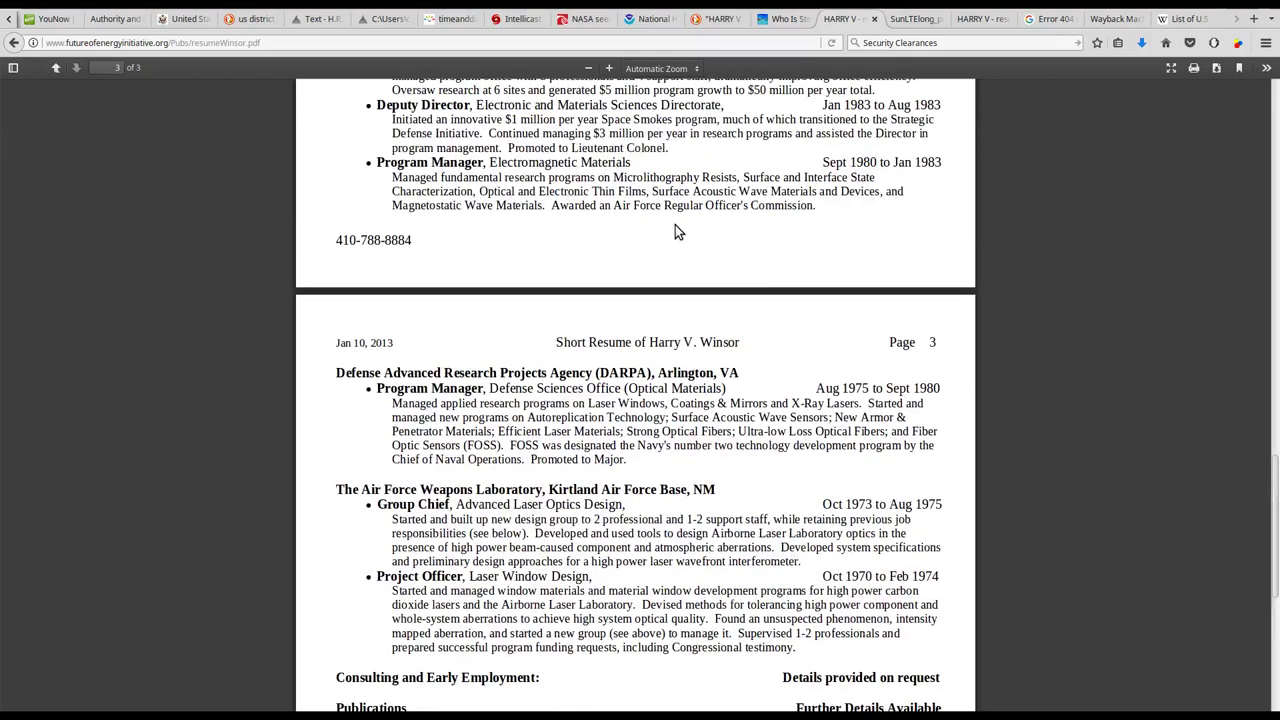
scroll(803, 434, up, 5)
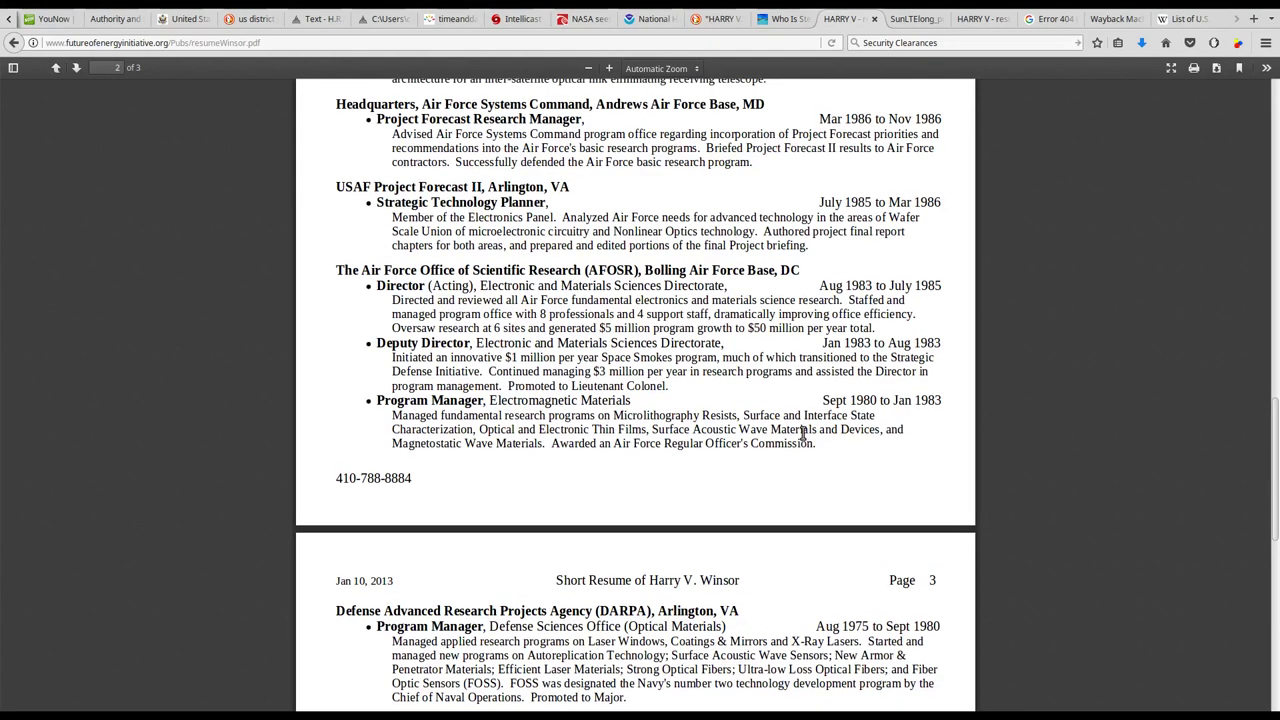
scroll(802, 434, up, 5)
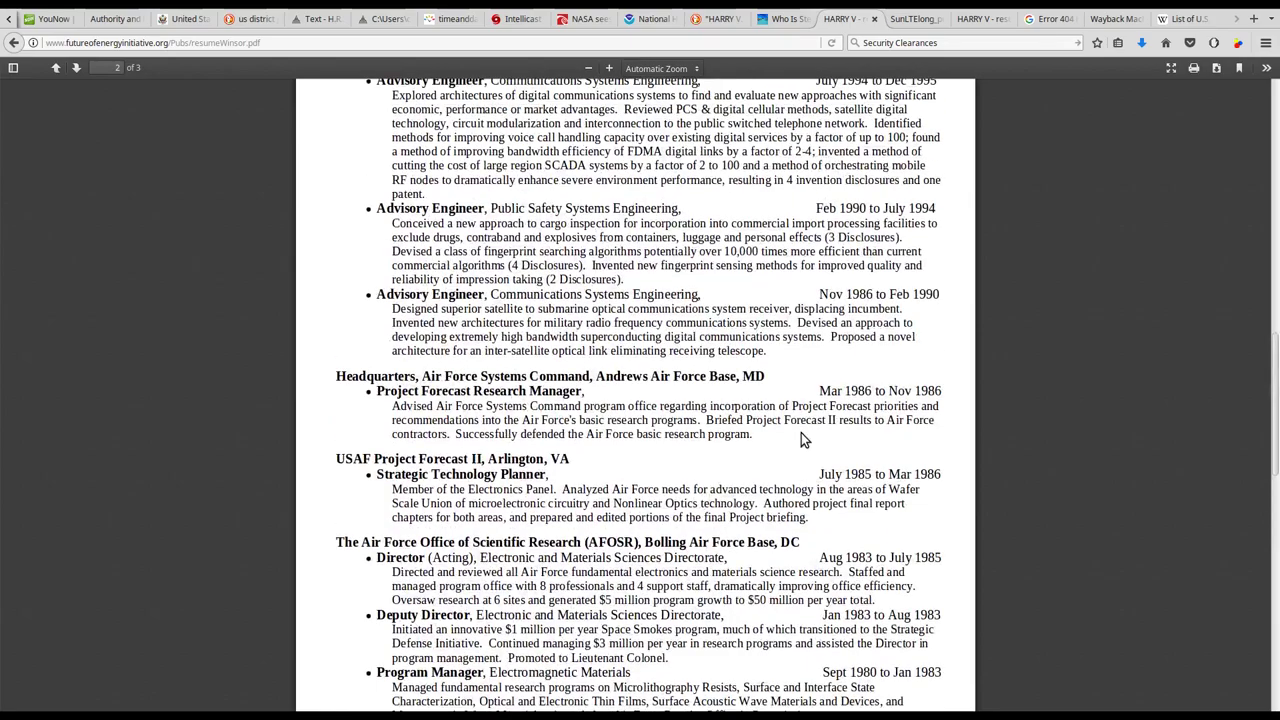
scroll(801, 437, up, 5)
scroll(801, 437, up, 4)
scroll(801, 437, up, 2)
scroll(805, 428, up, 4)
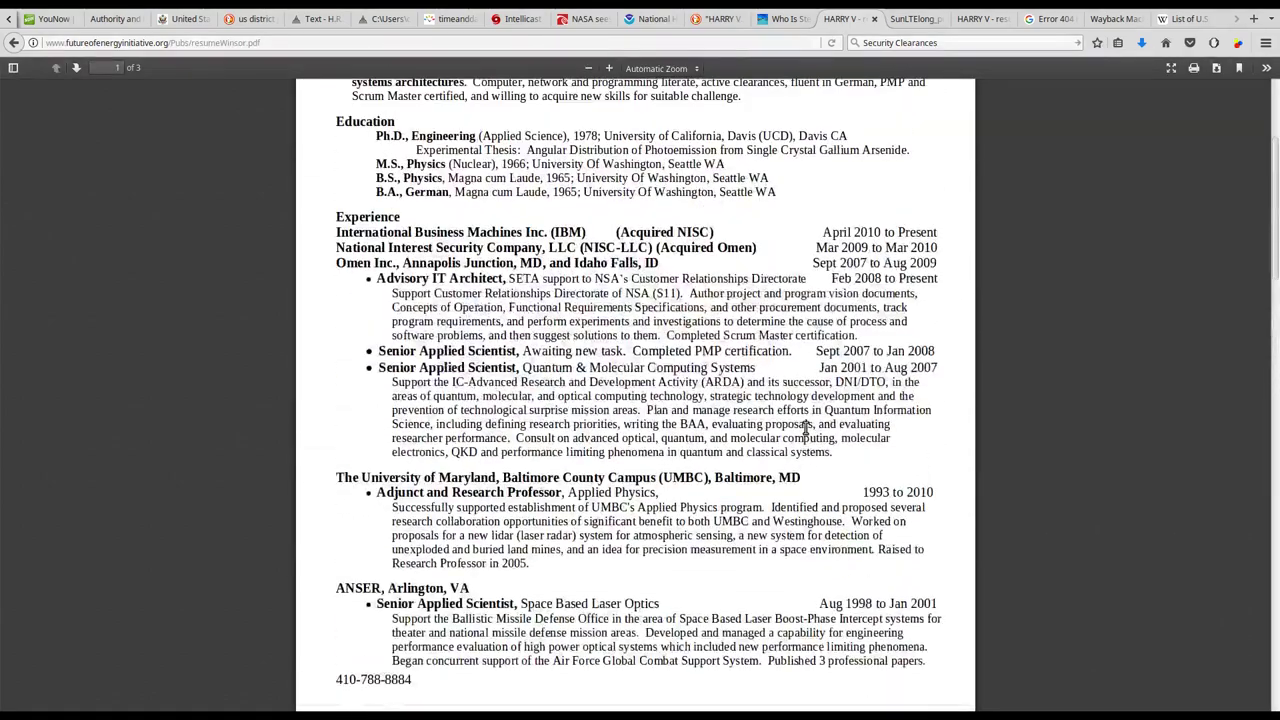
scroll(805, 428, up, 4)
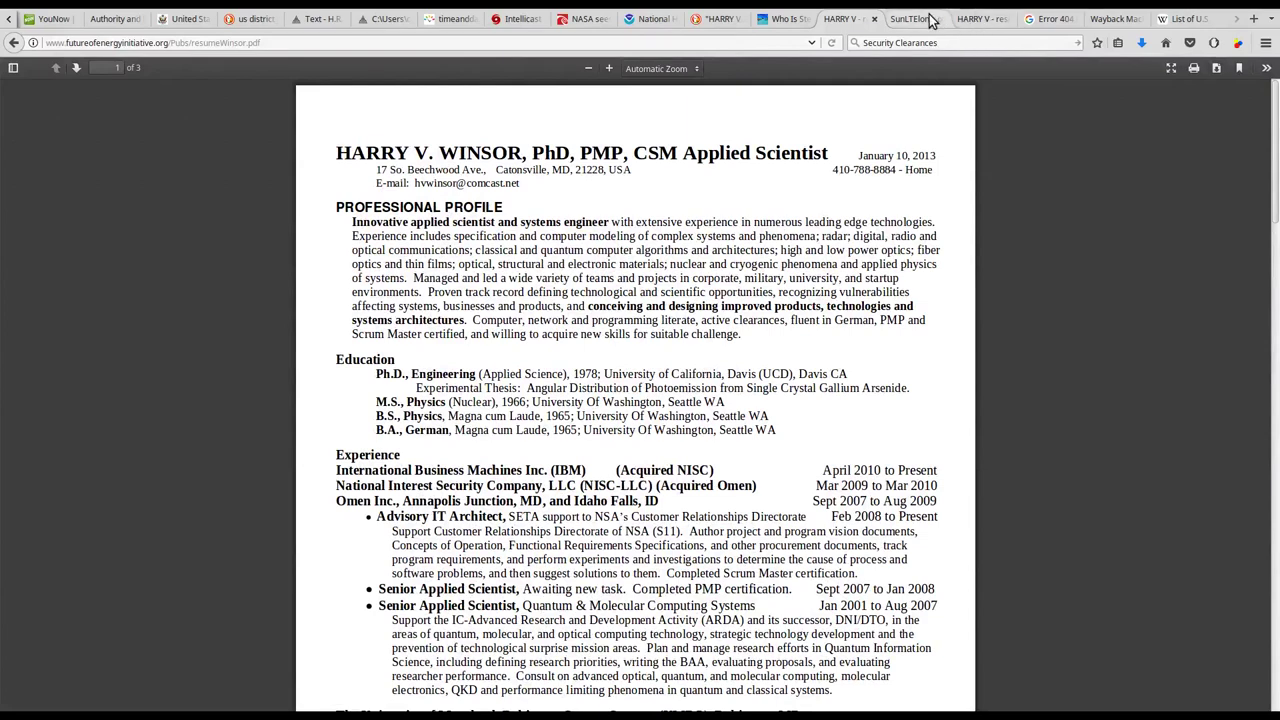
click(786, 22)
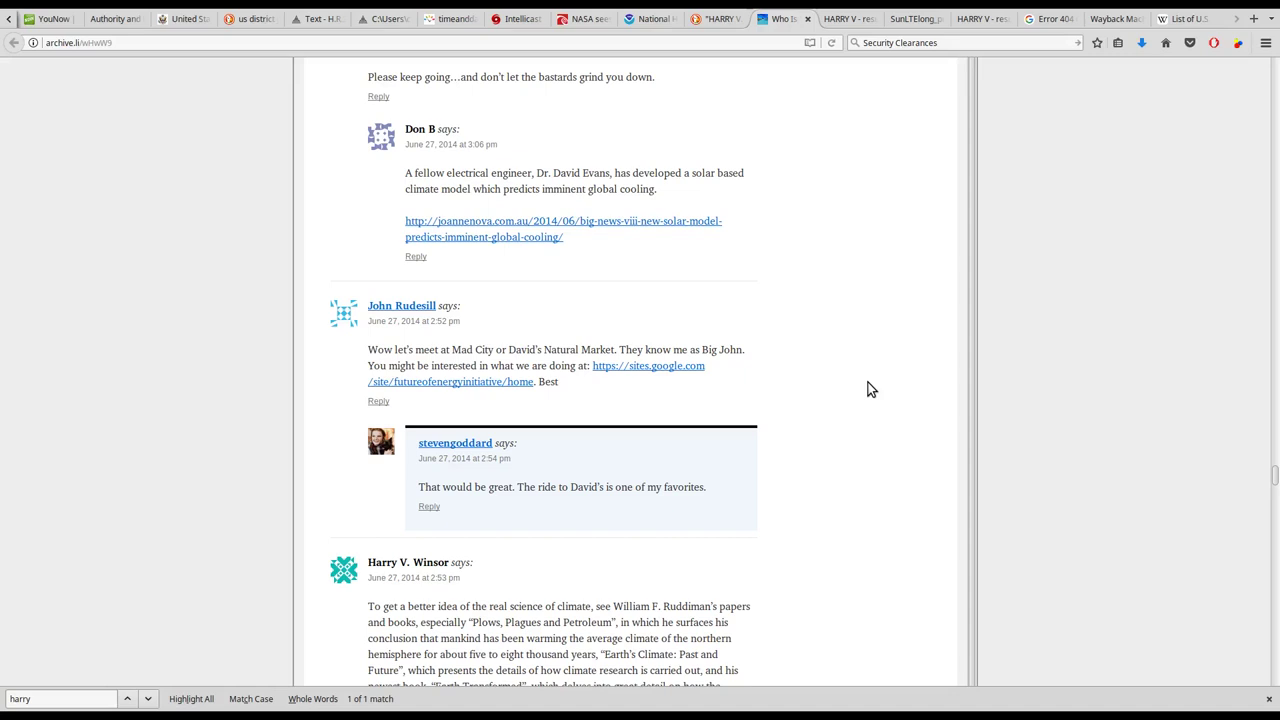
scroll(870, 372, down, 2)
scroll(871, 369, down, 2)
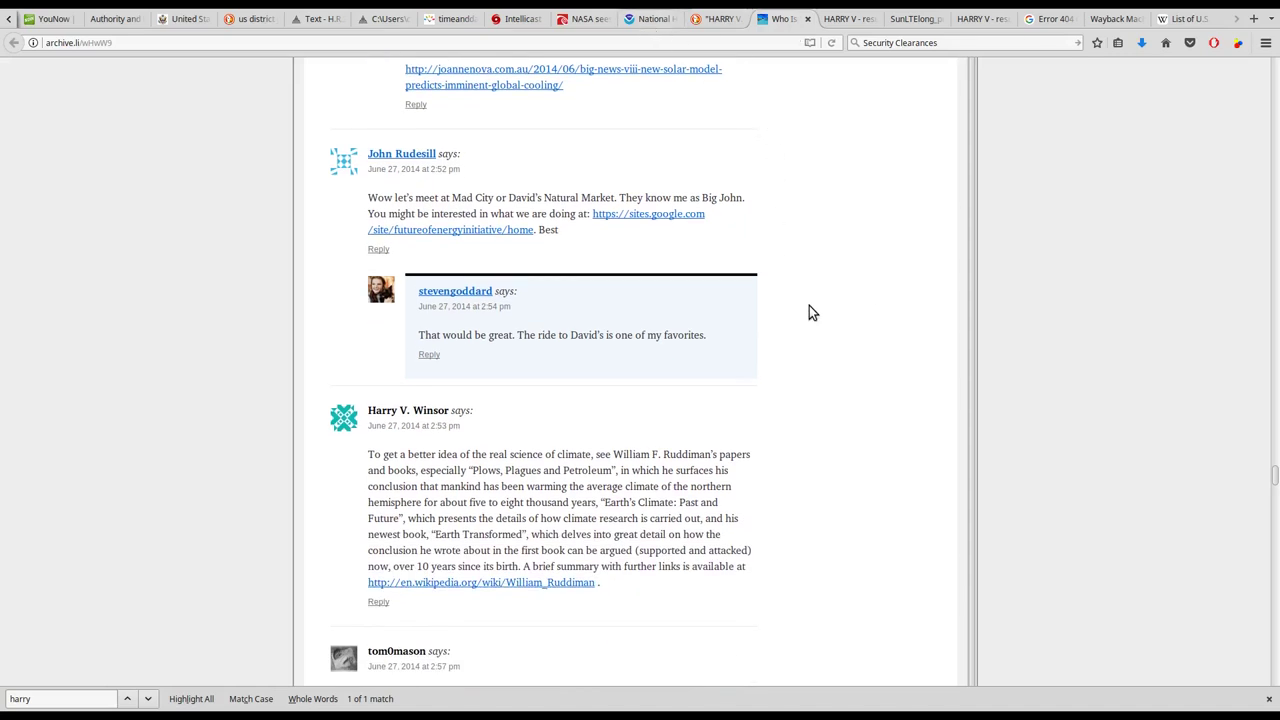
scroll(809, 312, down, 1)
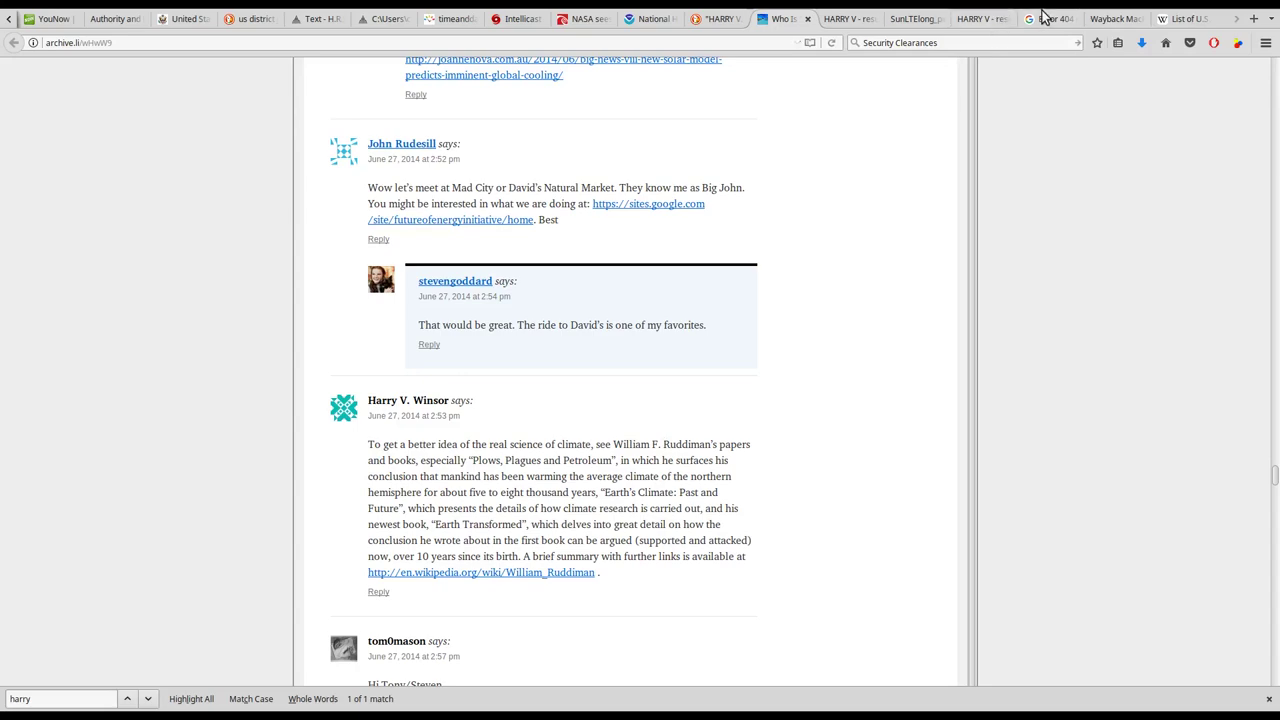
Switch to Wikipedia's security clearance article at its Security levels section.
click(1186, 18)
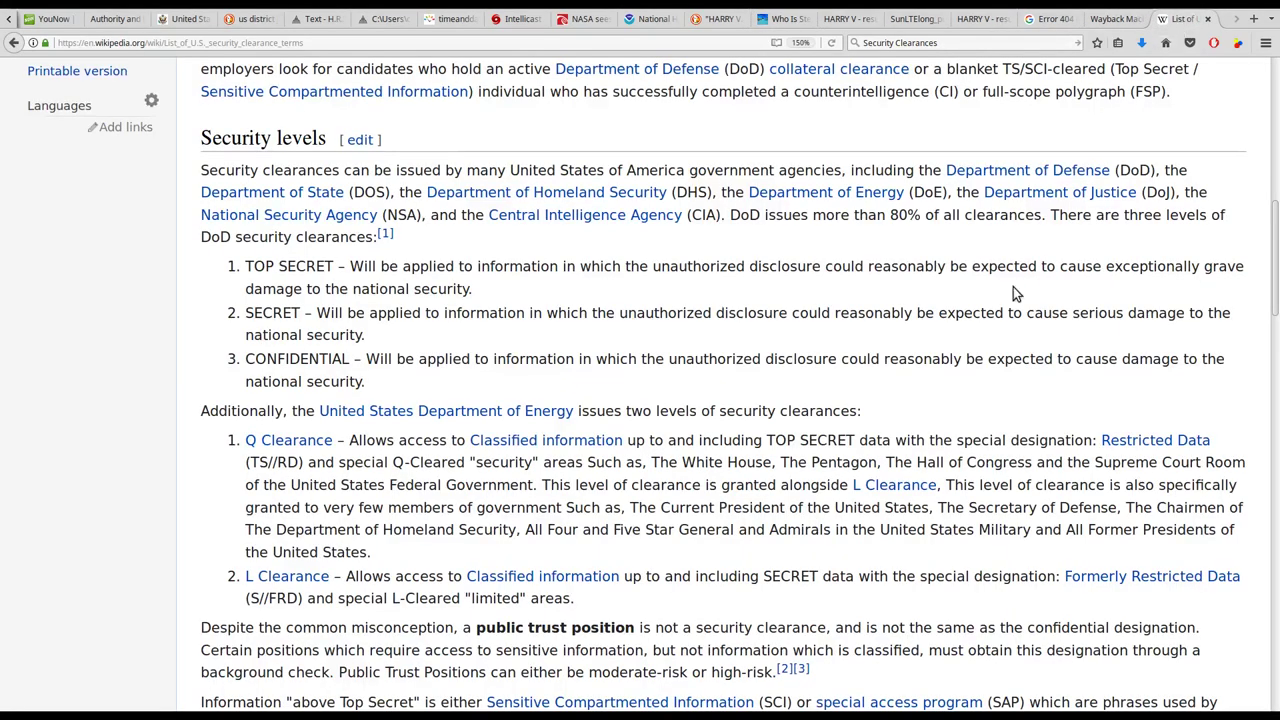
scroll(961, 372, up, 3)
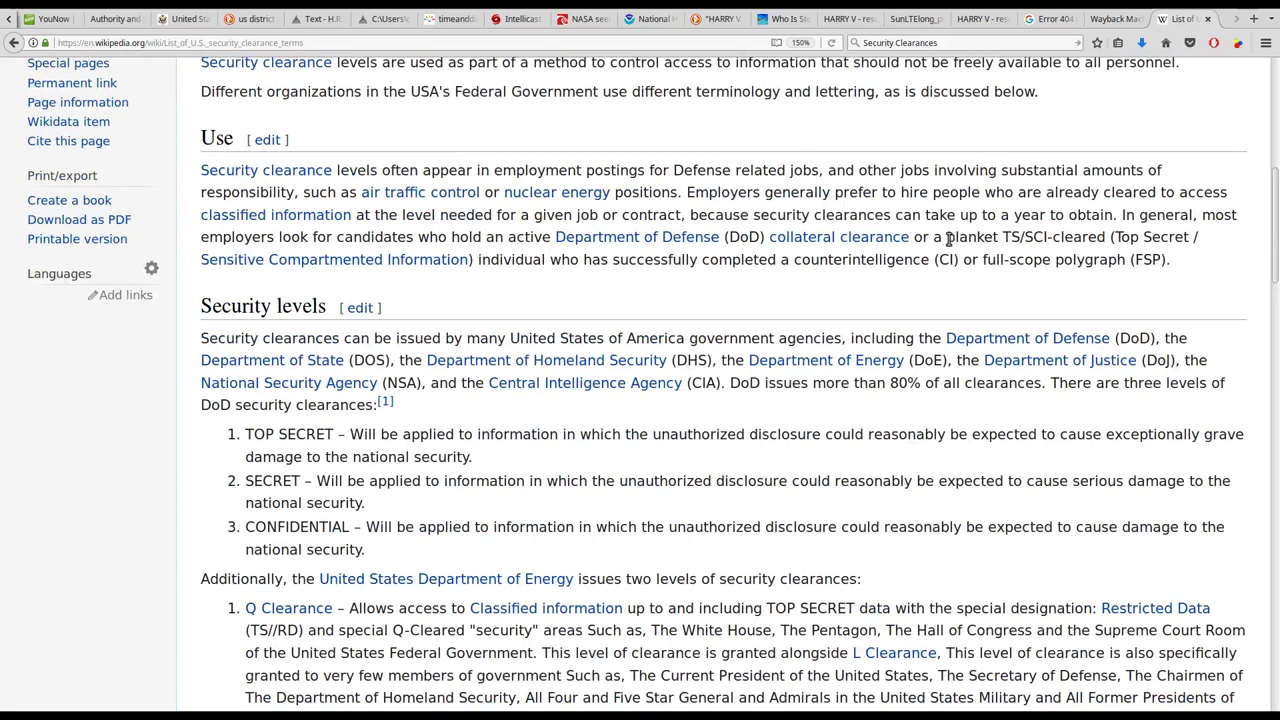
Highlight the TS/SCI, counterintelligence screening and 'counterintelligence (CI)' phrases, then return to the blog thread.
drag(946, 237, 1197, 240)
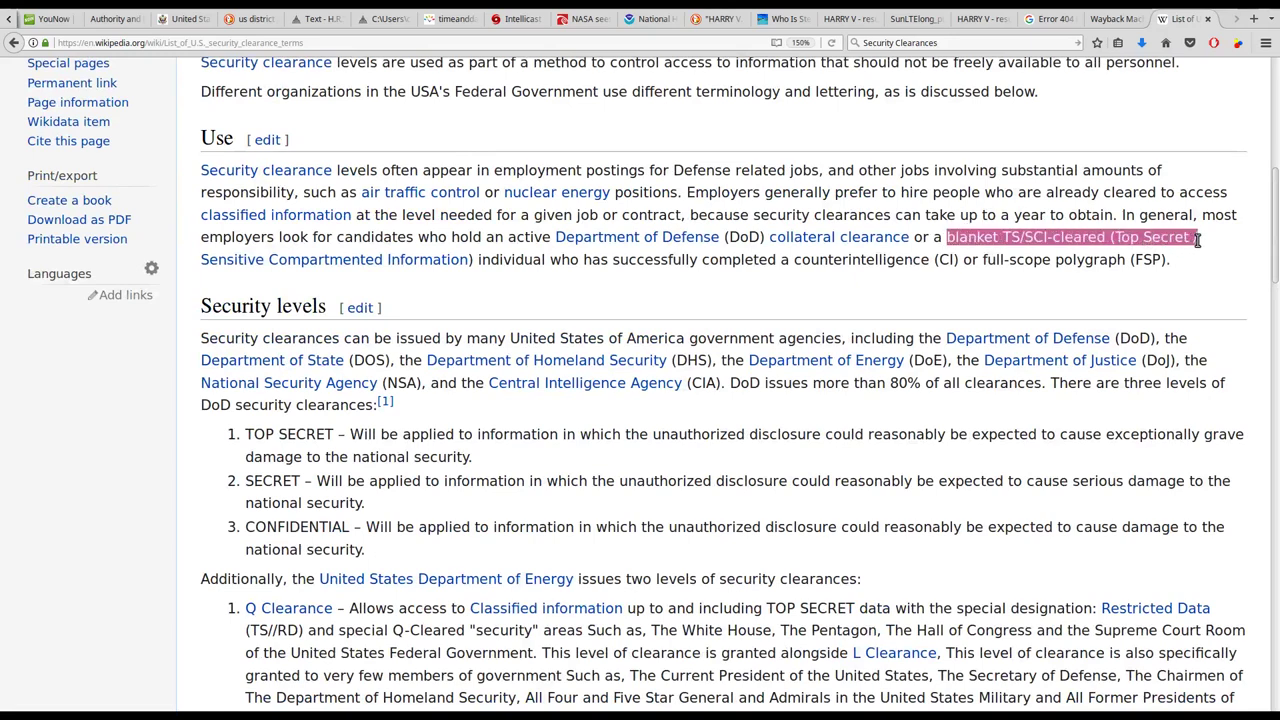
click(420, 276)
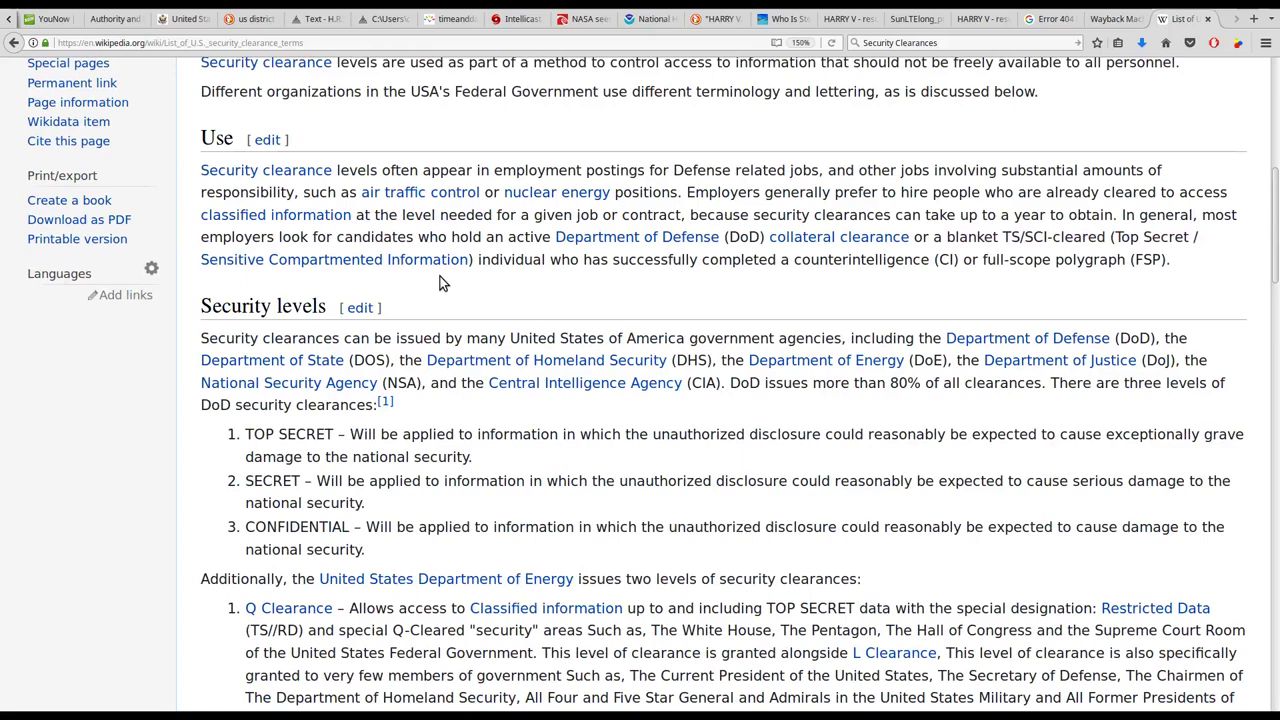
drag(478, 259, 964, 259)
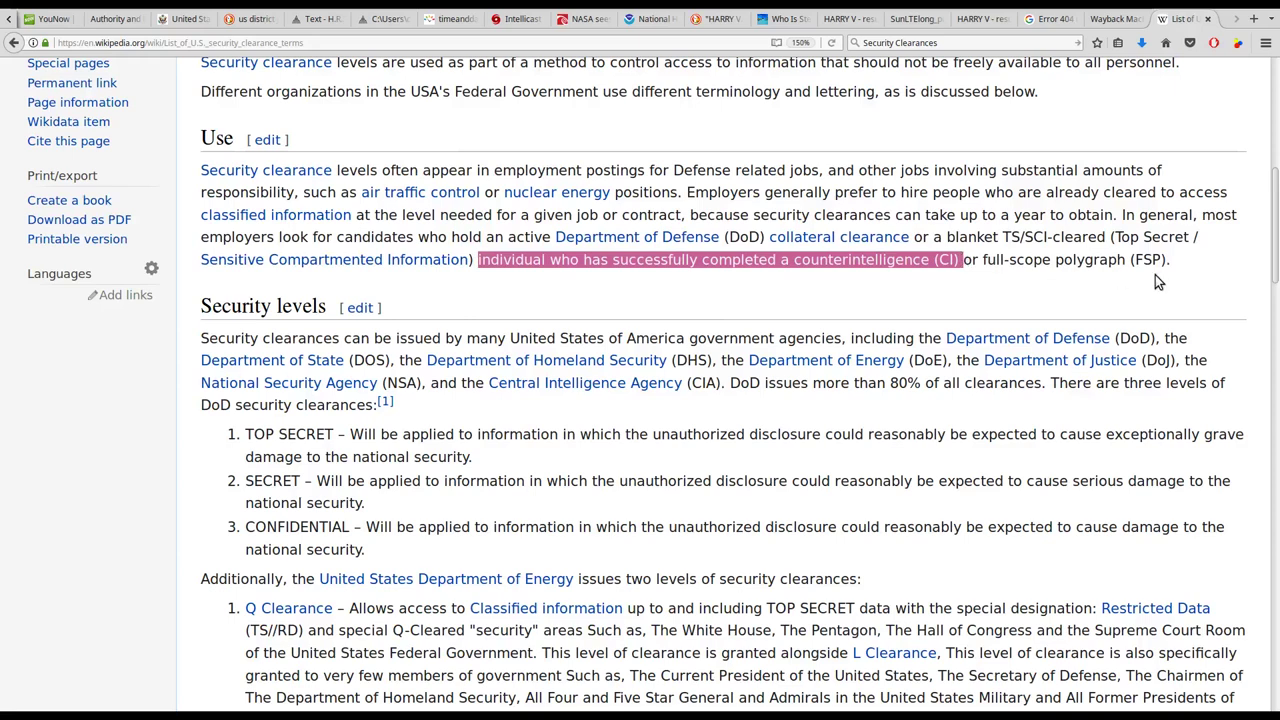
click(868, 259)
drag(793, 259, 959, 259)
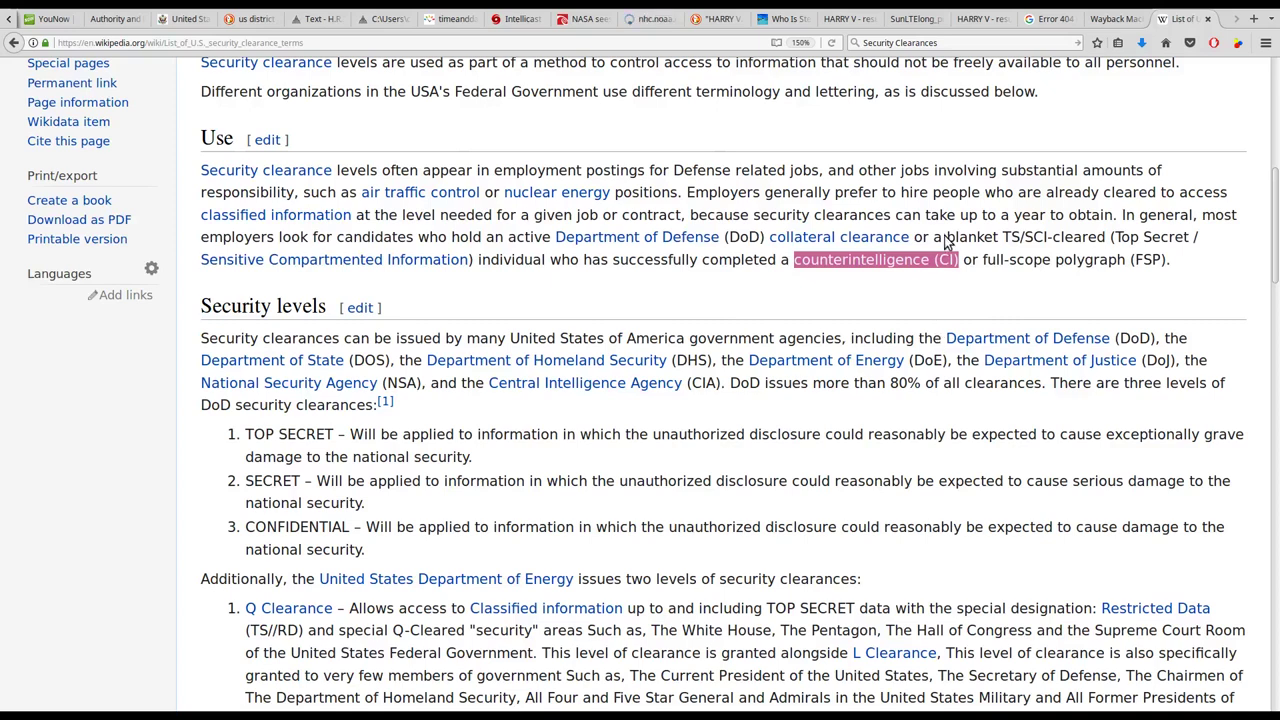
click(896, 263)
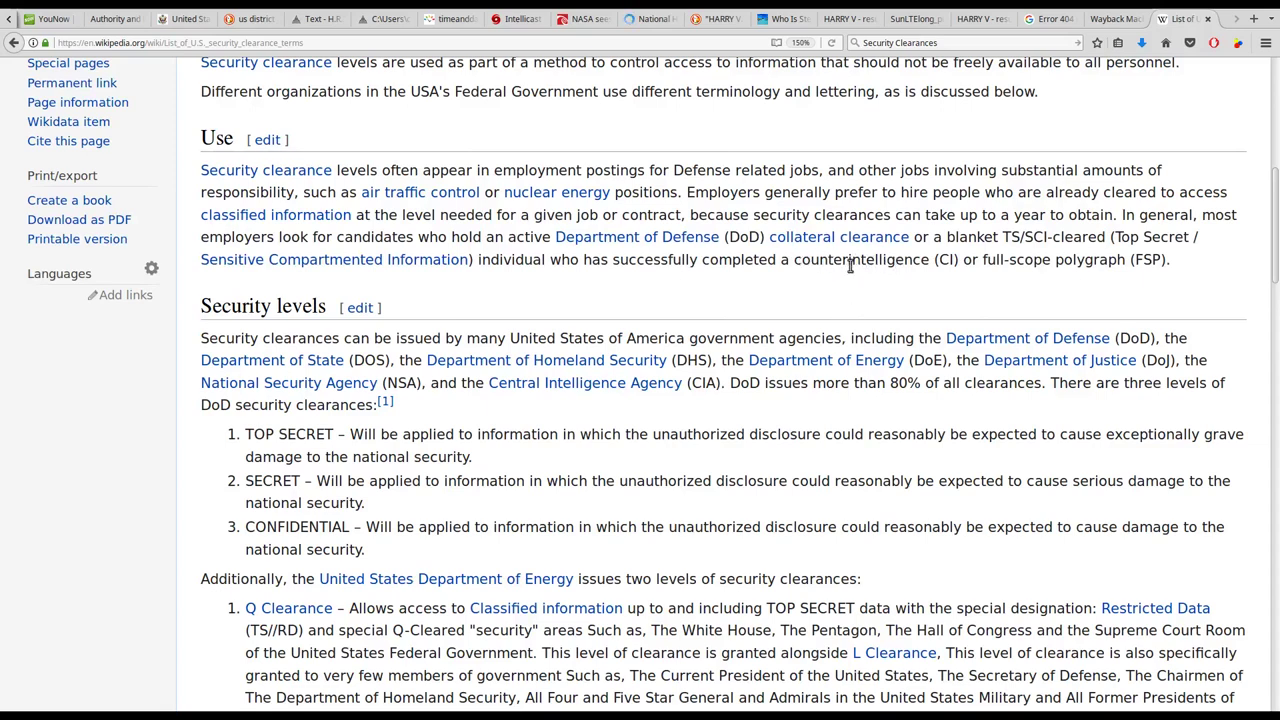
click(789, 20)
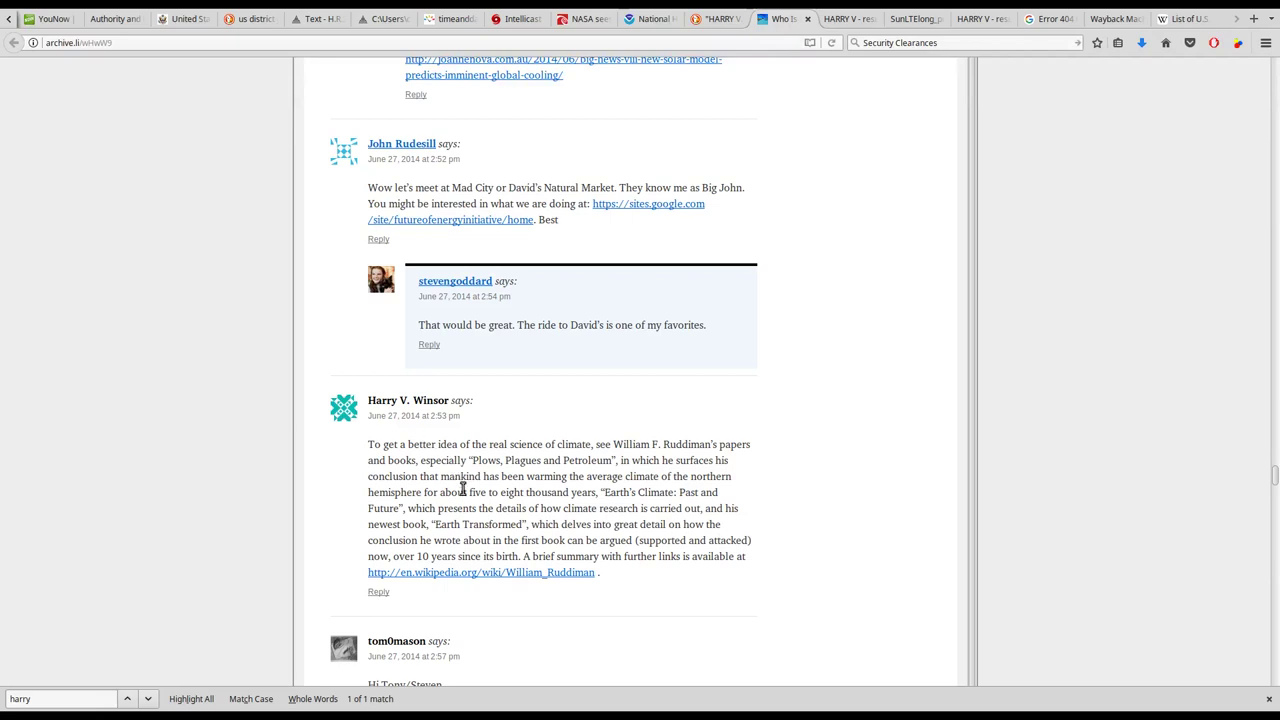
scroll(462, 490, up, 3)
ctrl+scroll(461, 488, up, 3)
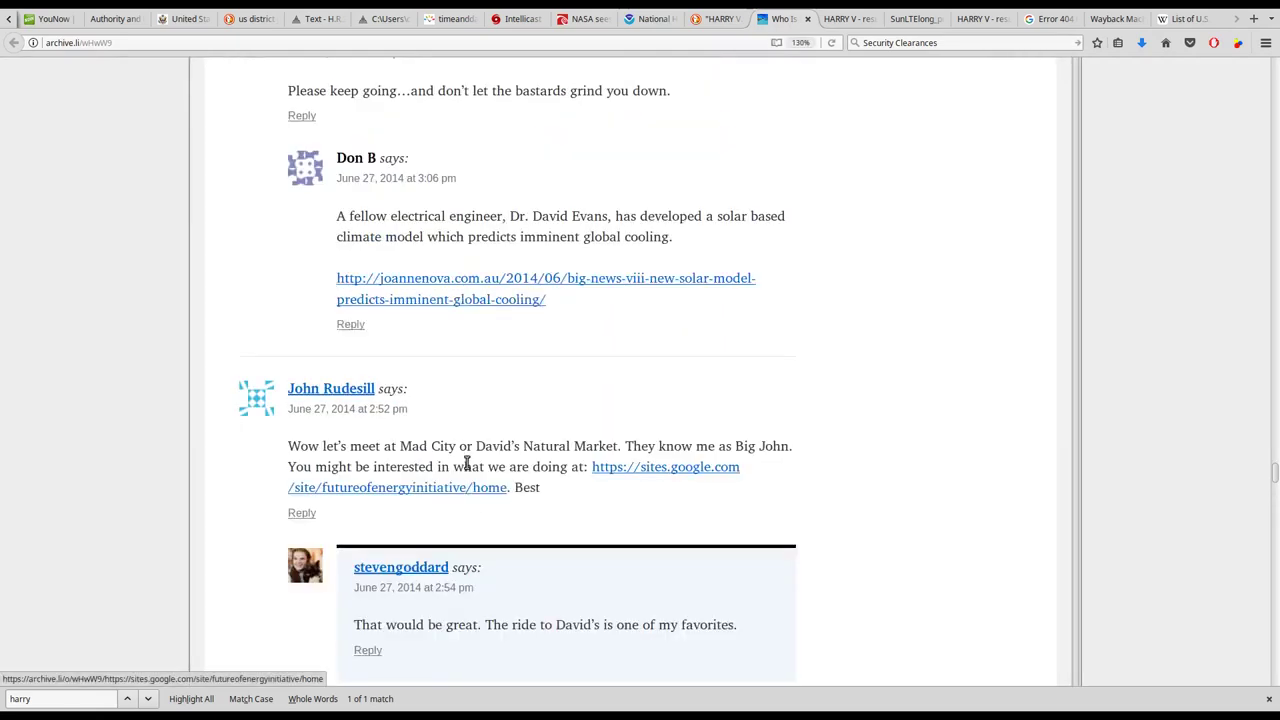
scroll(463, 461, down, 3)
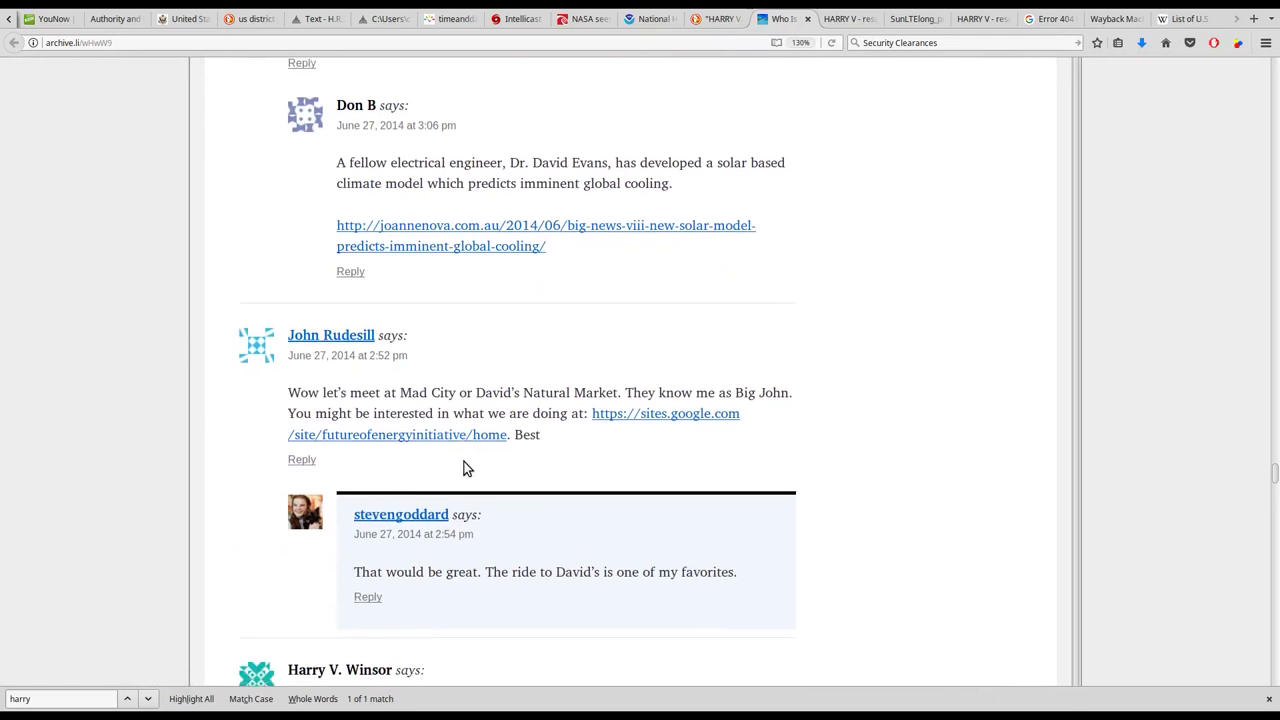
scroll(461, 460, down, 2)
scroll(461, 460, down, 1)
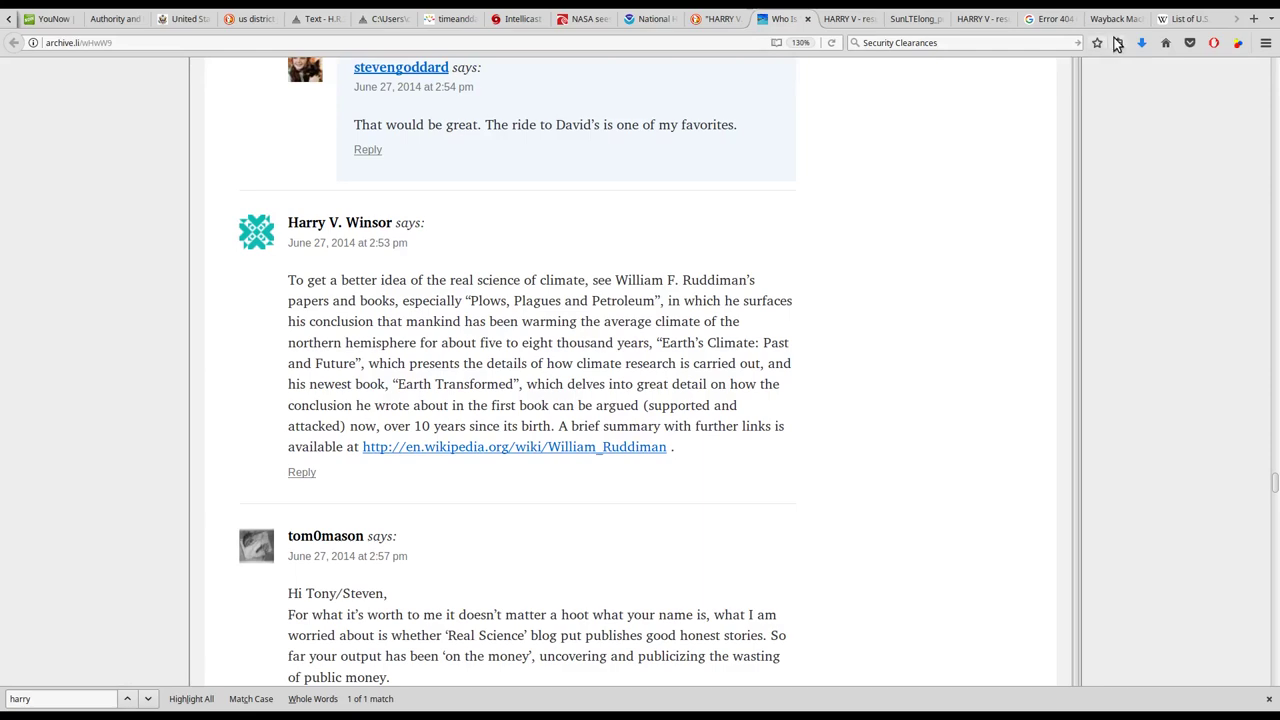
Return to the security clearance article and highlight 'counterintelligence (CI)'.
click(1195, 20)
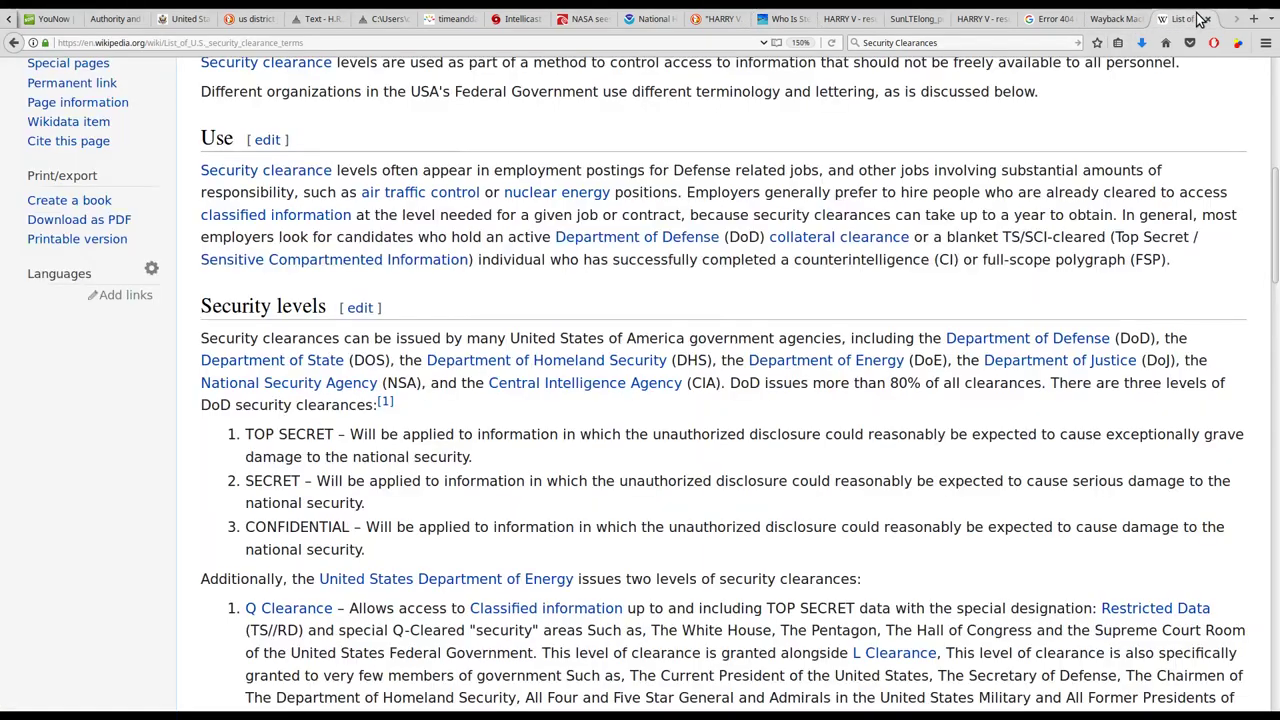
drag(794, 260, 961, 259)
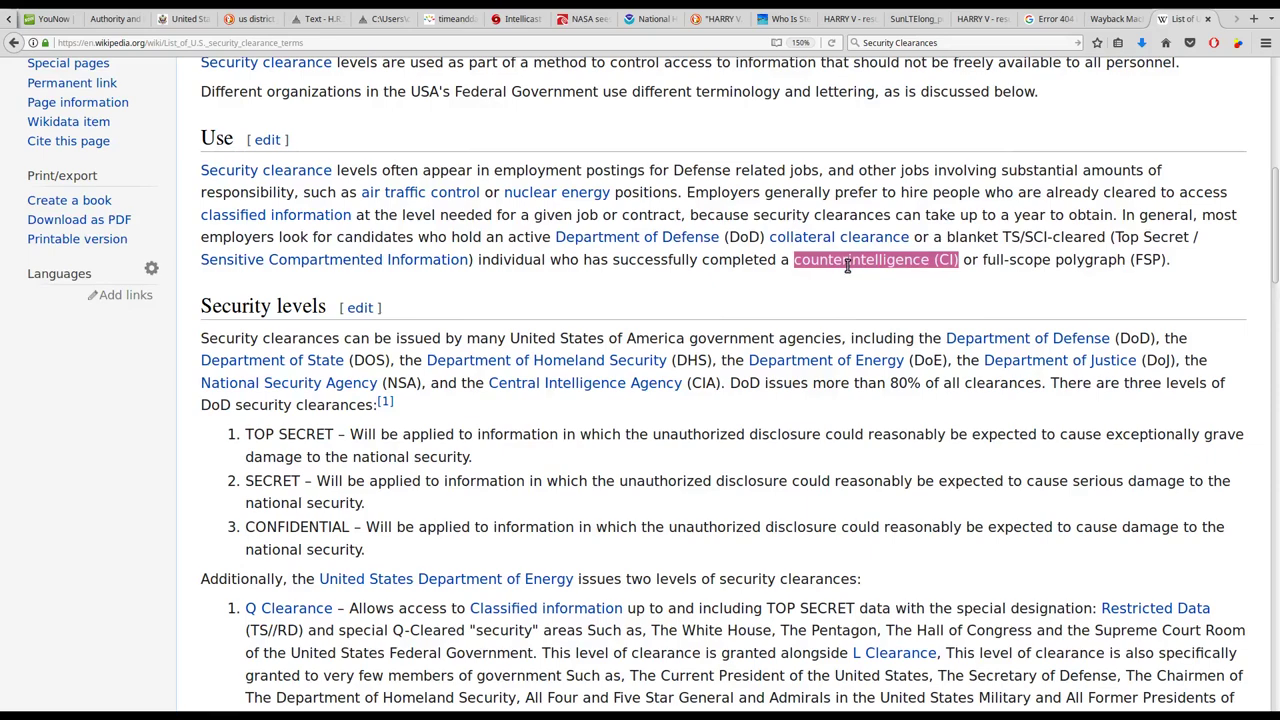
scroll(815, 420, up, 2)
scroll(815, 420, up, 6)
scroll(815, 417, up, 2)
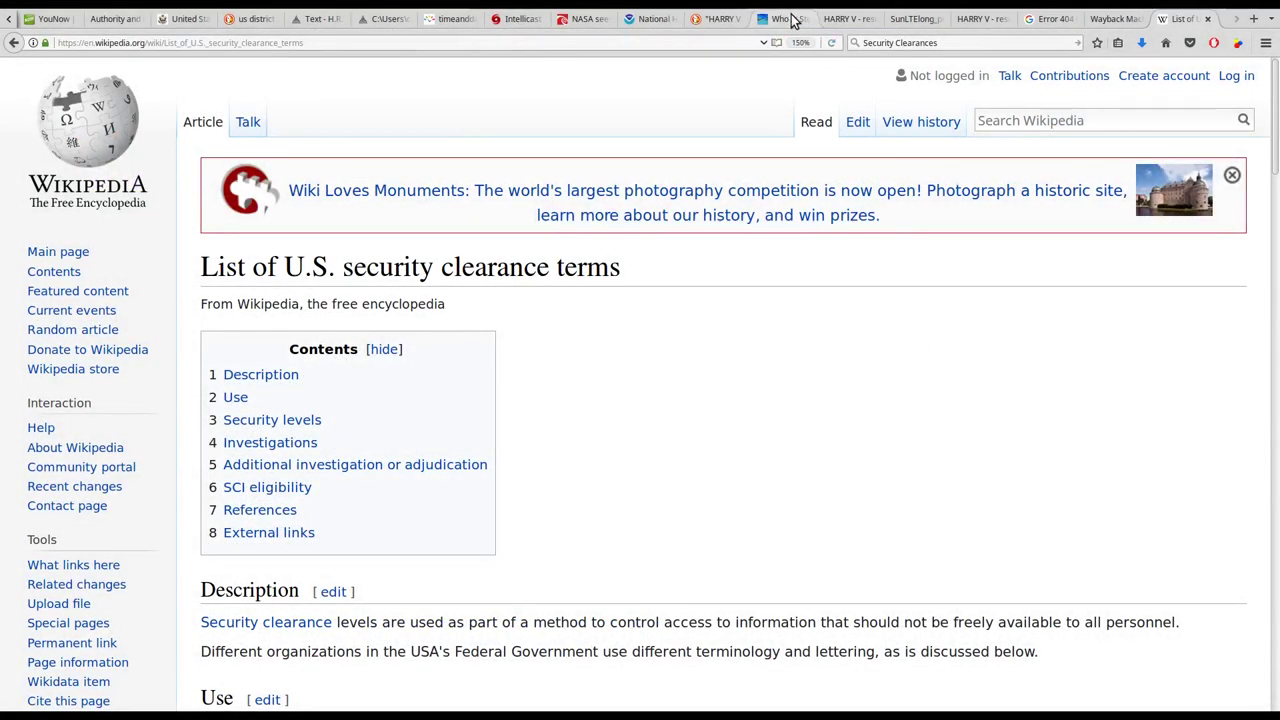
Switch back to the archived blog thread showing Winsor's Ruddiman comment.
click(792, 20)
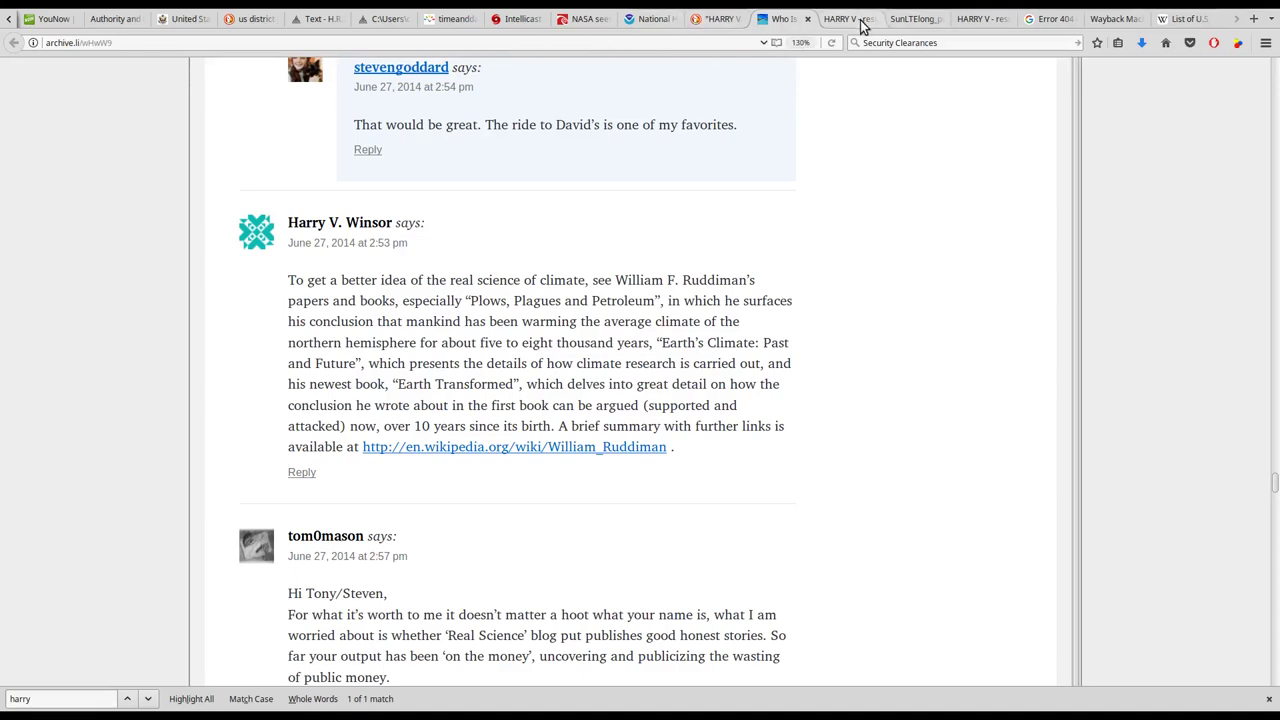
Check both résumé tabs, go back to the initiative's Contact page, and open Publications.
click(978, 33)
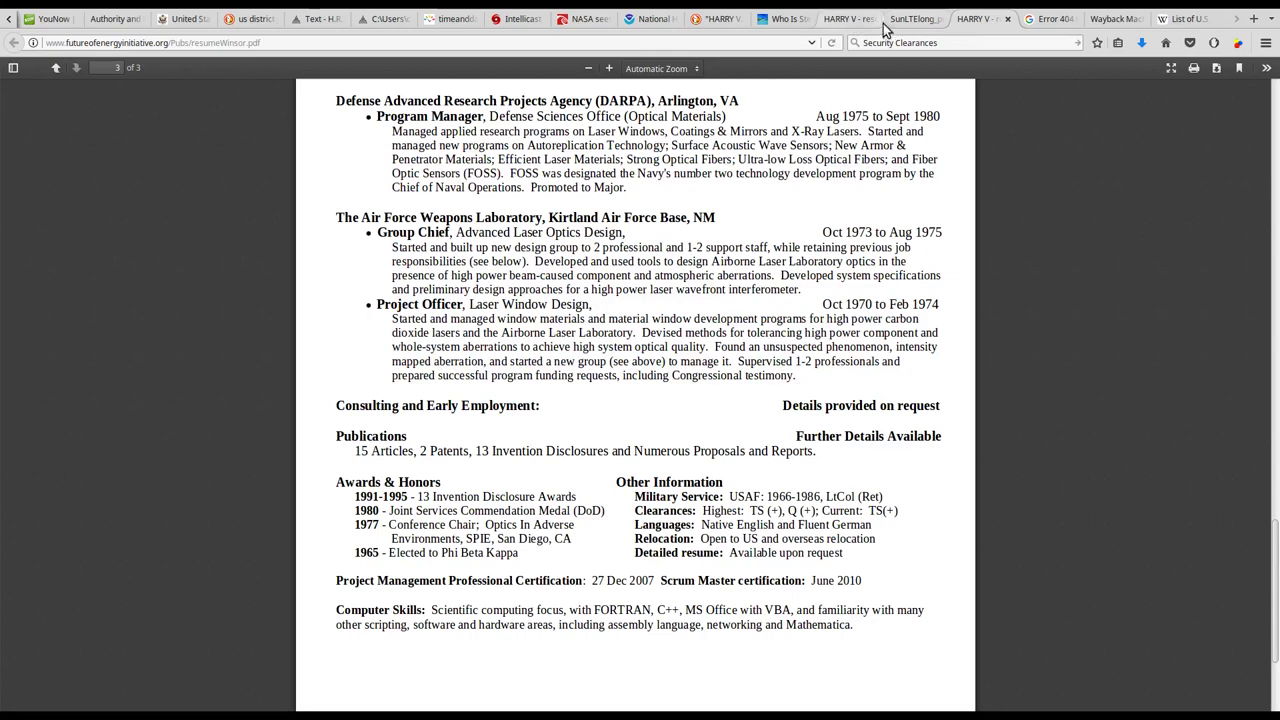
click(845, 19)
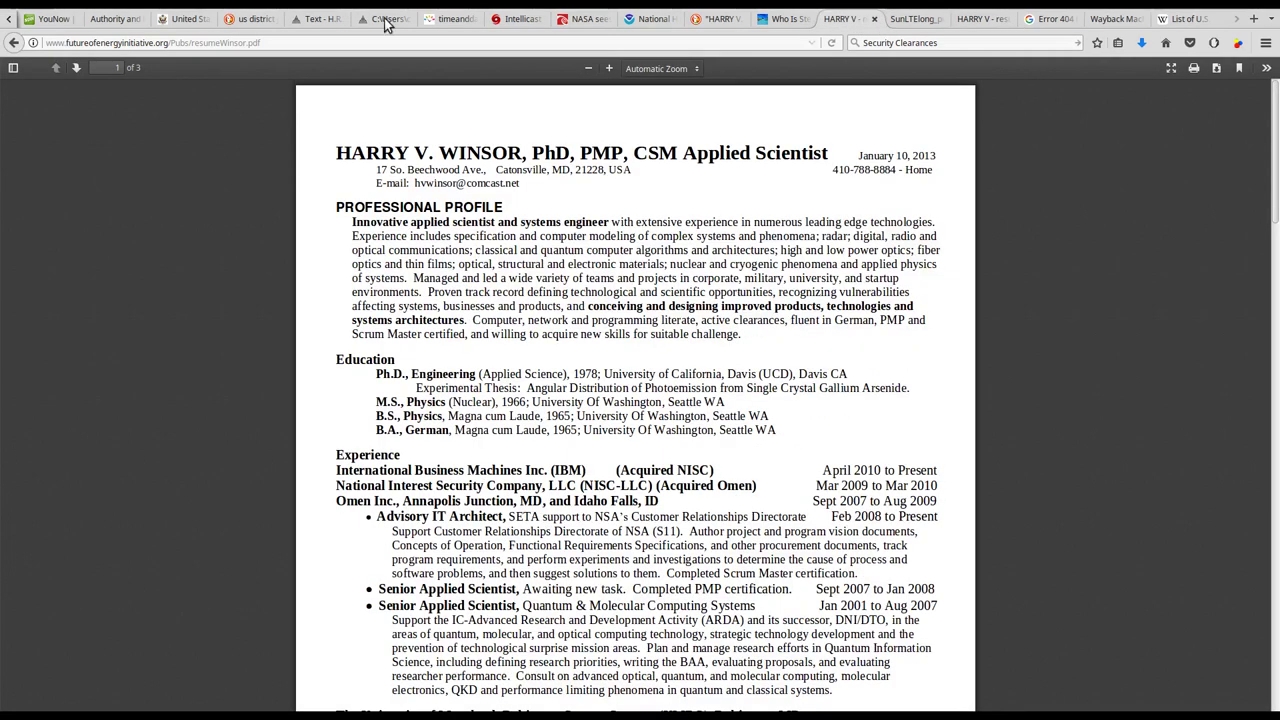
click(13, 43)
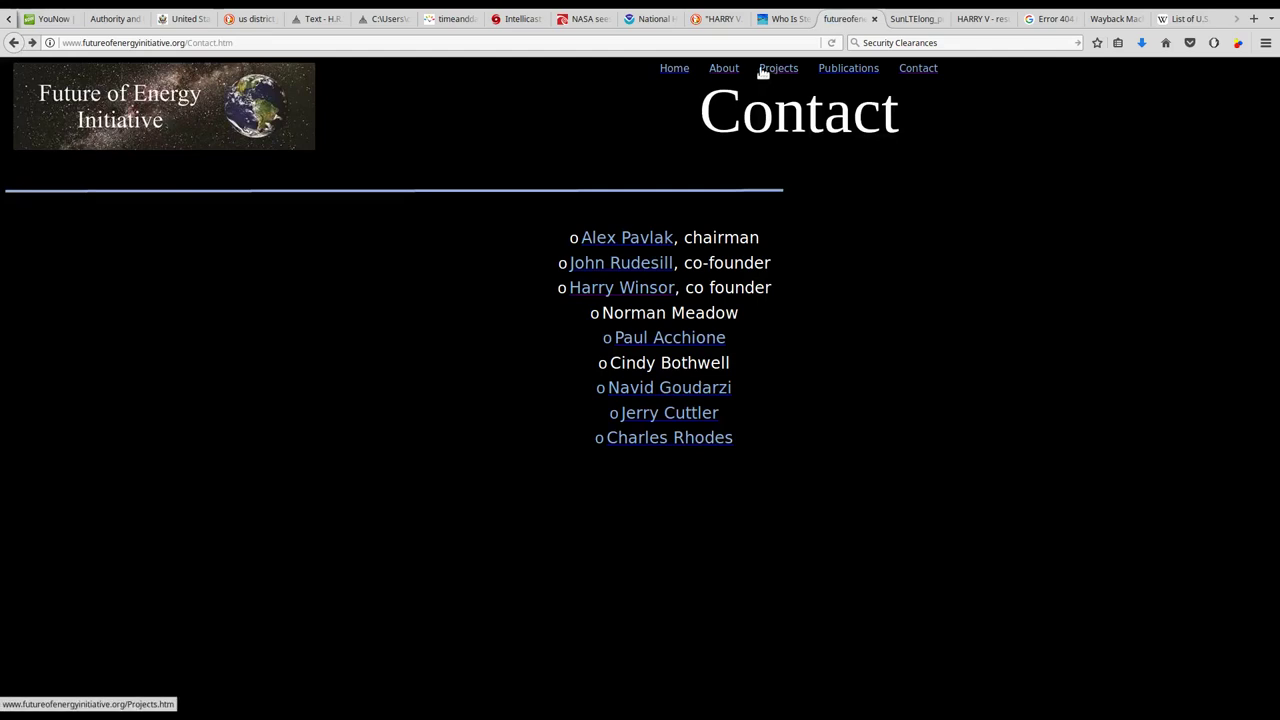
click(836, 74)
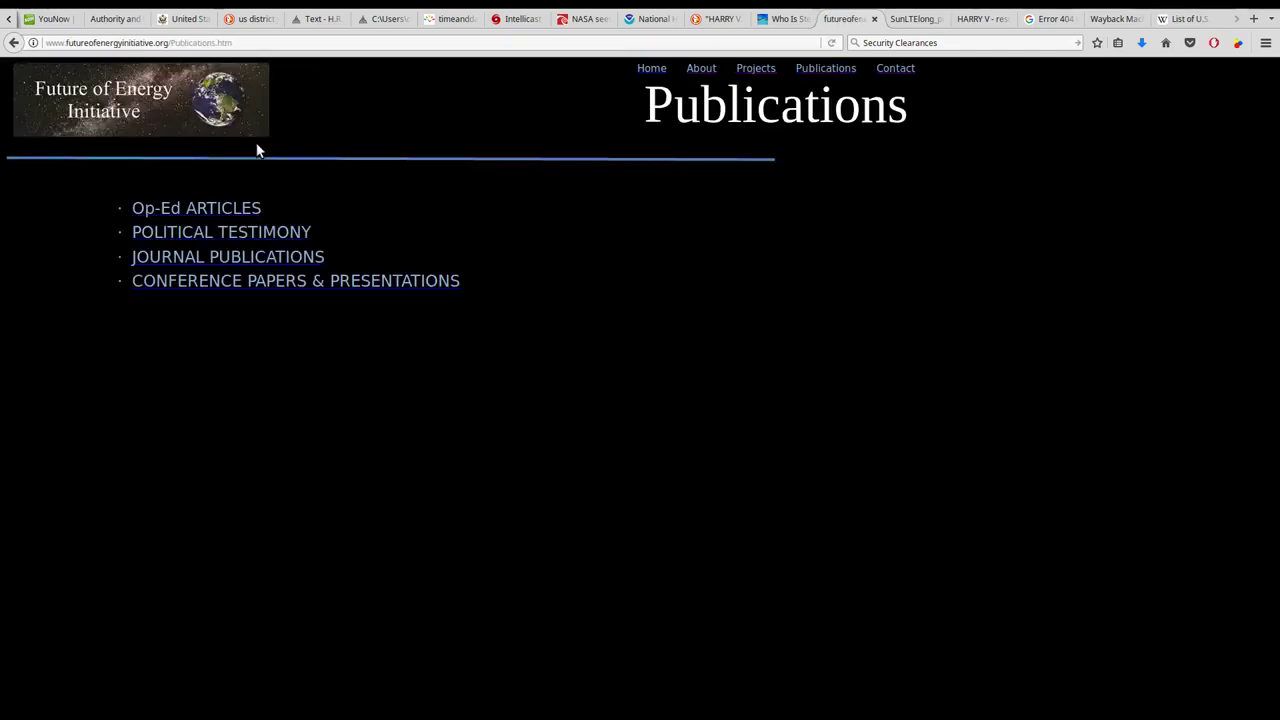
Open the initiative's Op-Ed Articles list from the Publications page, then go to its Projects page.
click(223, 213)
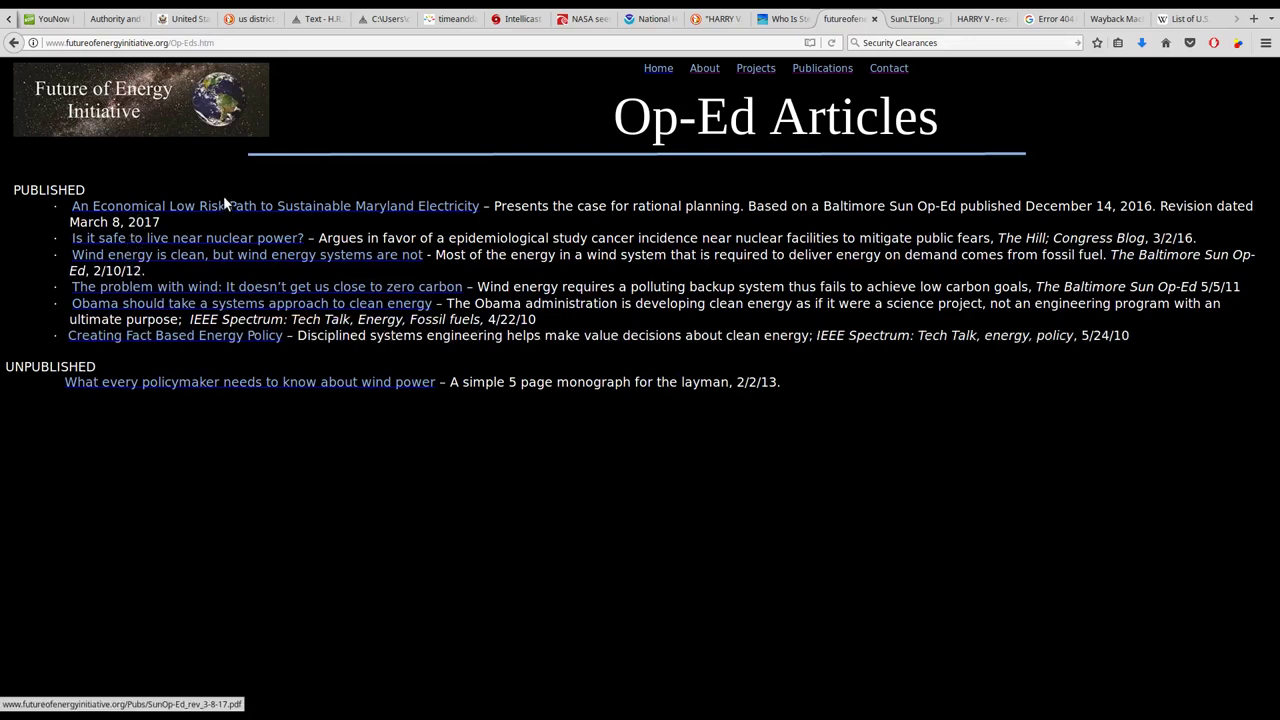
click(759, 74)
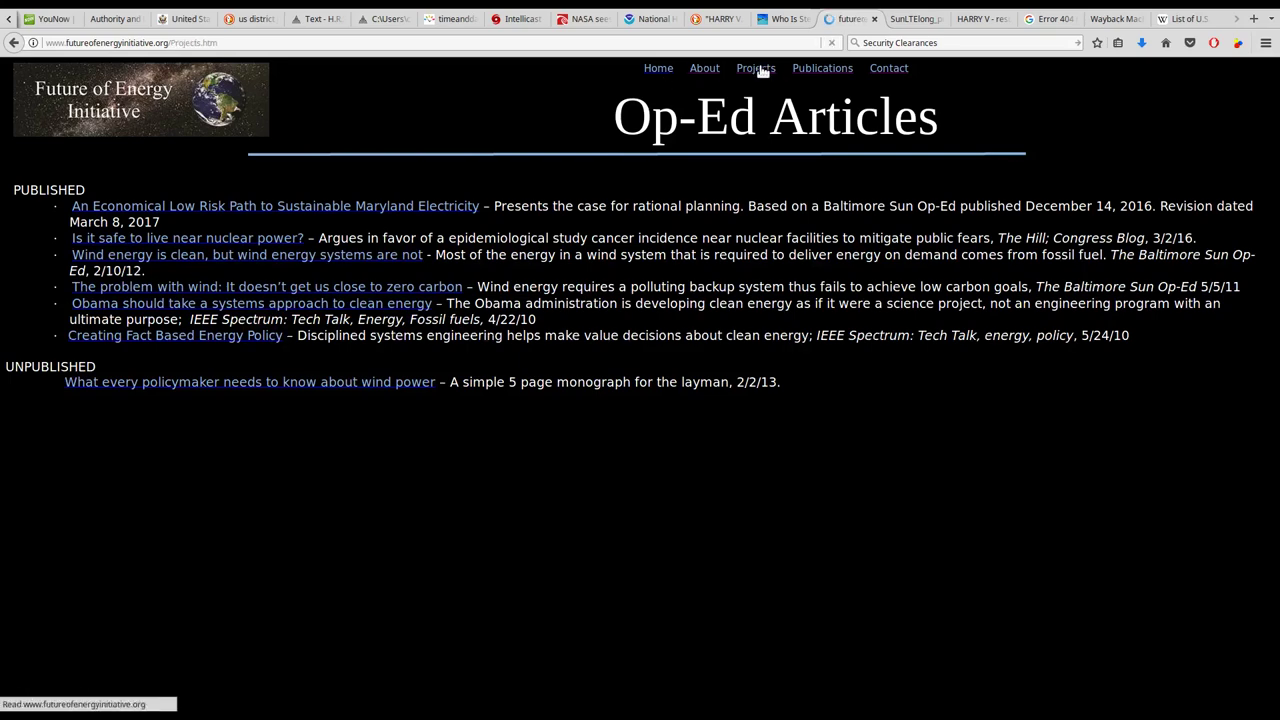